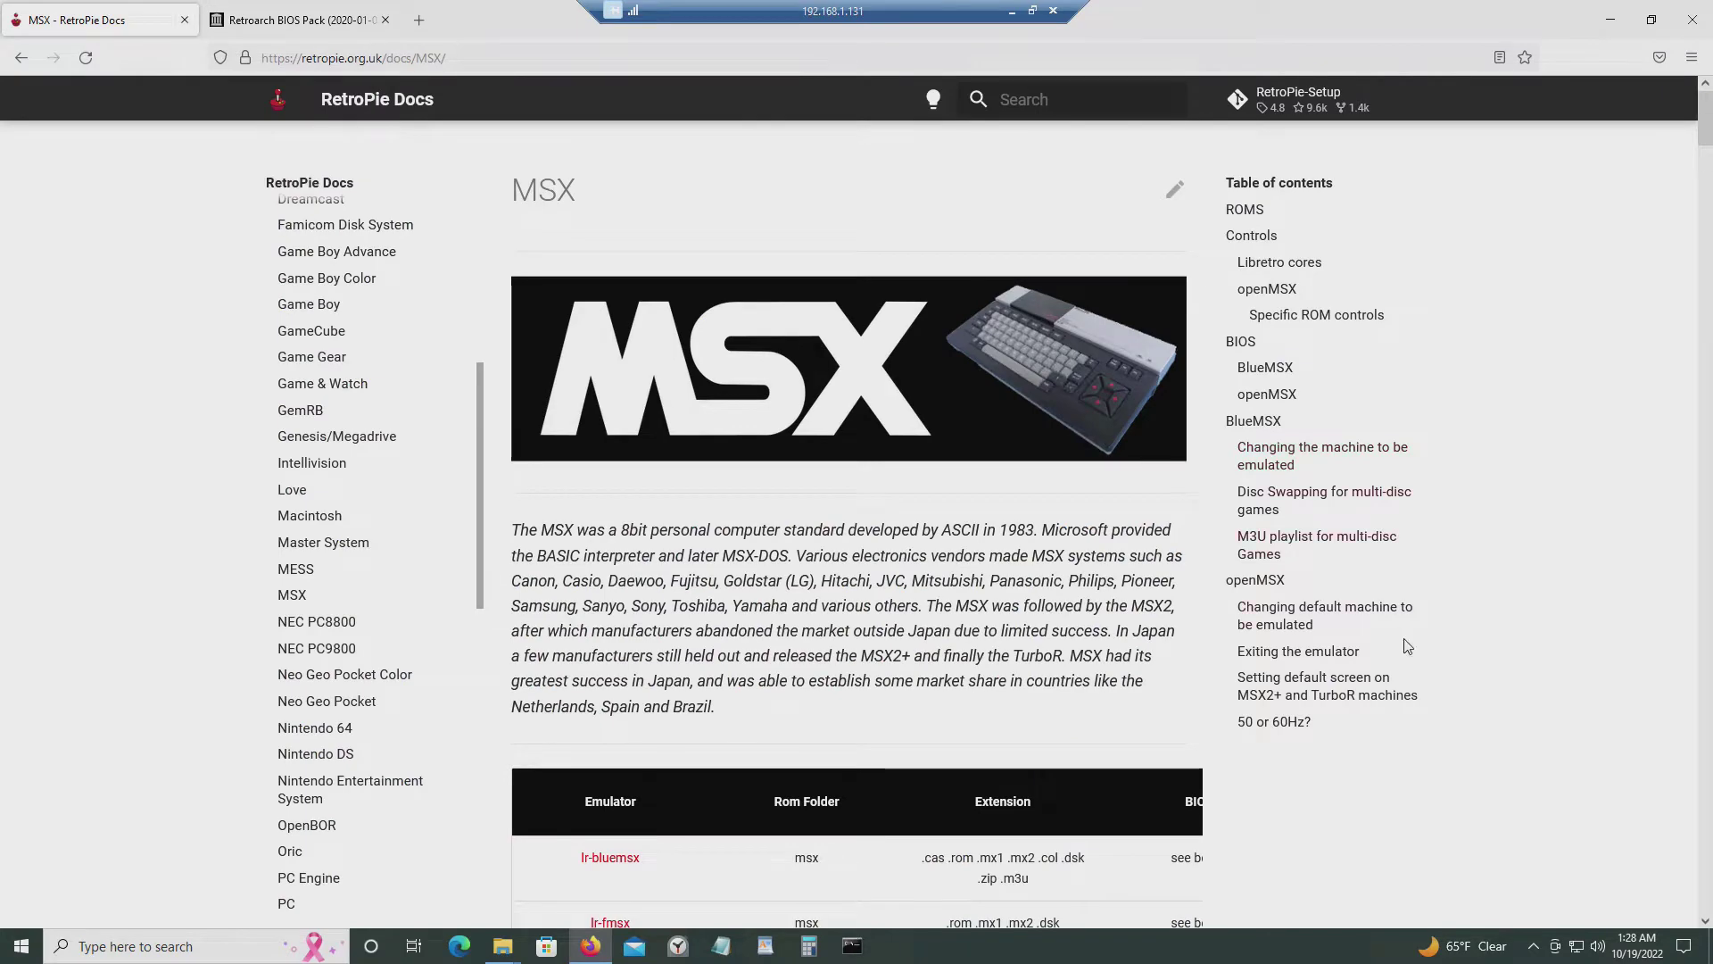
Review the MSX documentation page's controls and its BIOS file and folder requirements for BlueMSX and openMSX.
scroll(1407, 644, down, 3)
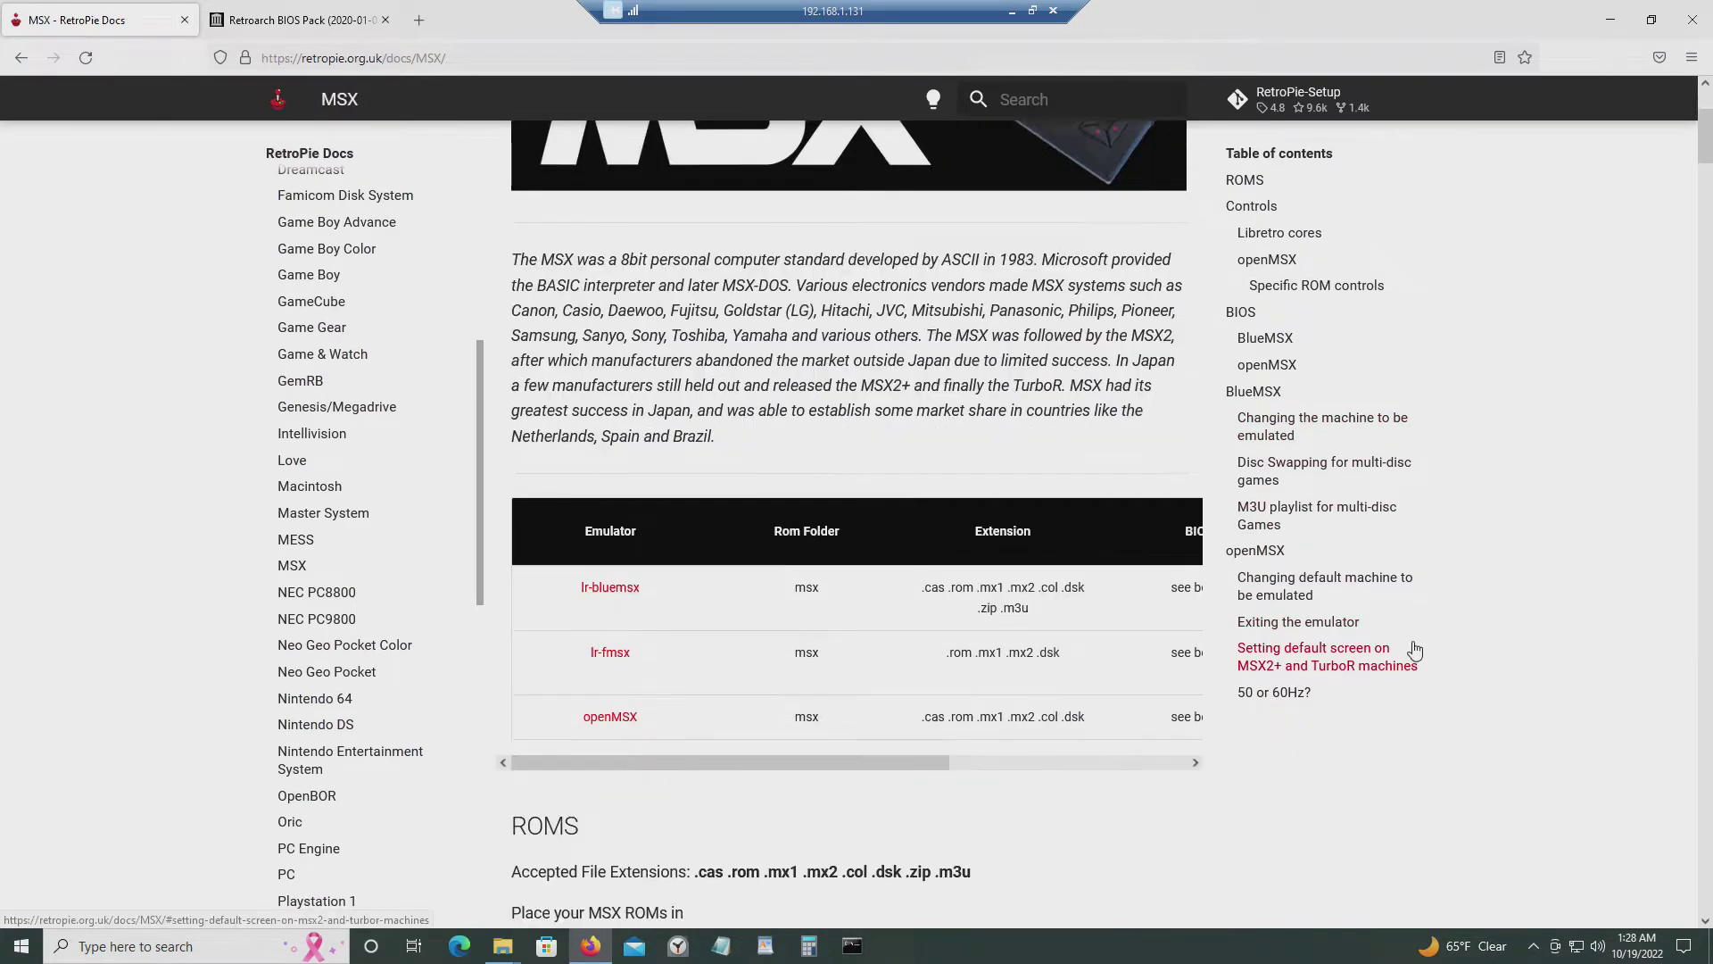
scroll(1415, 649, down, 9)
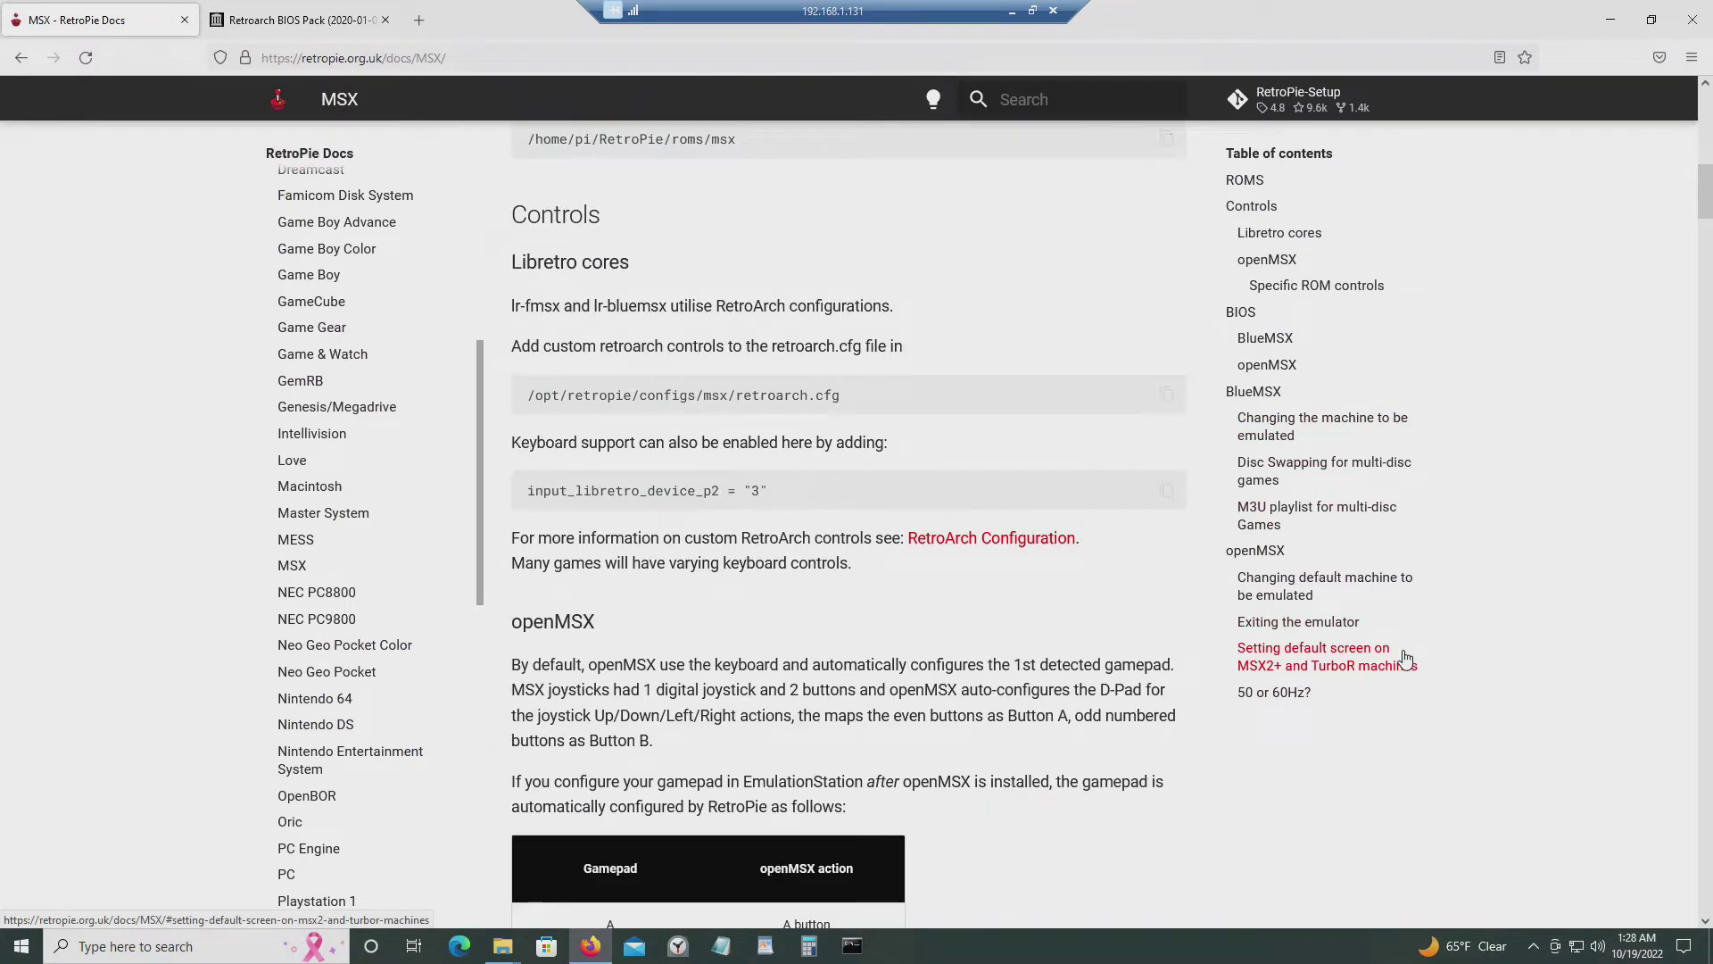
scroll(1408, 659, down, 5)
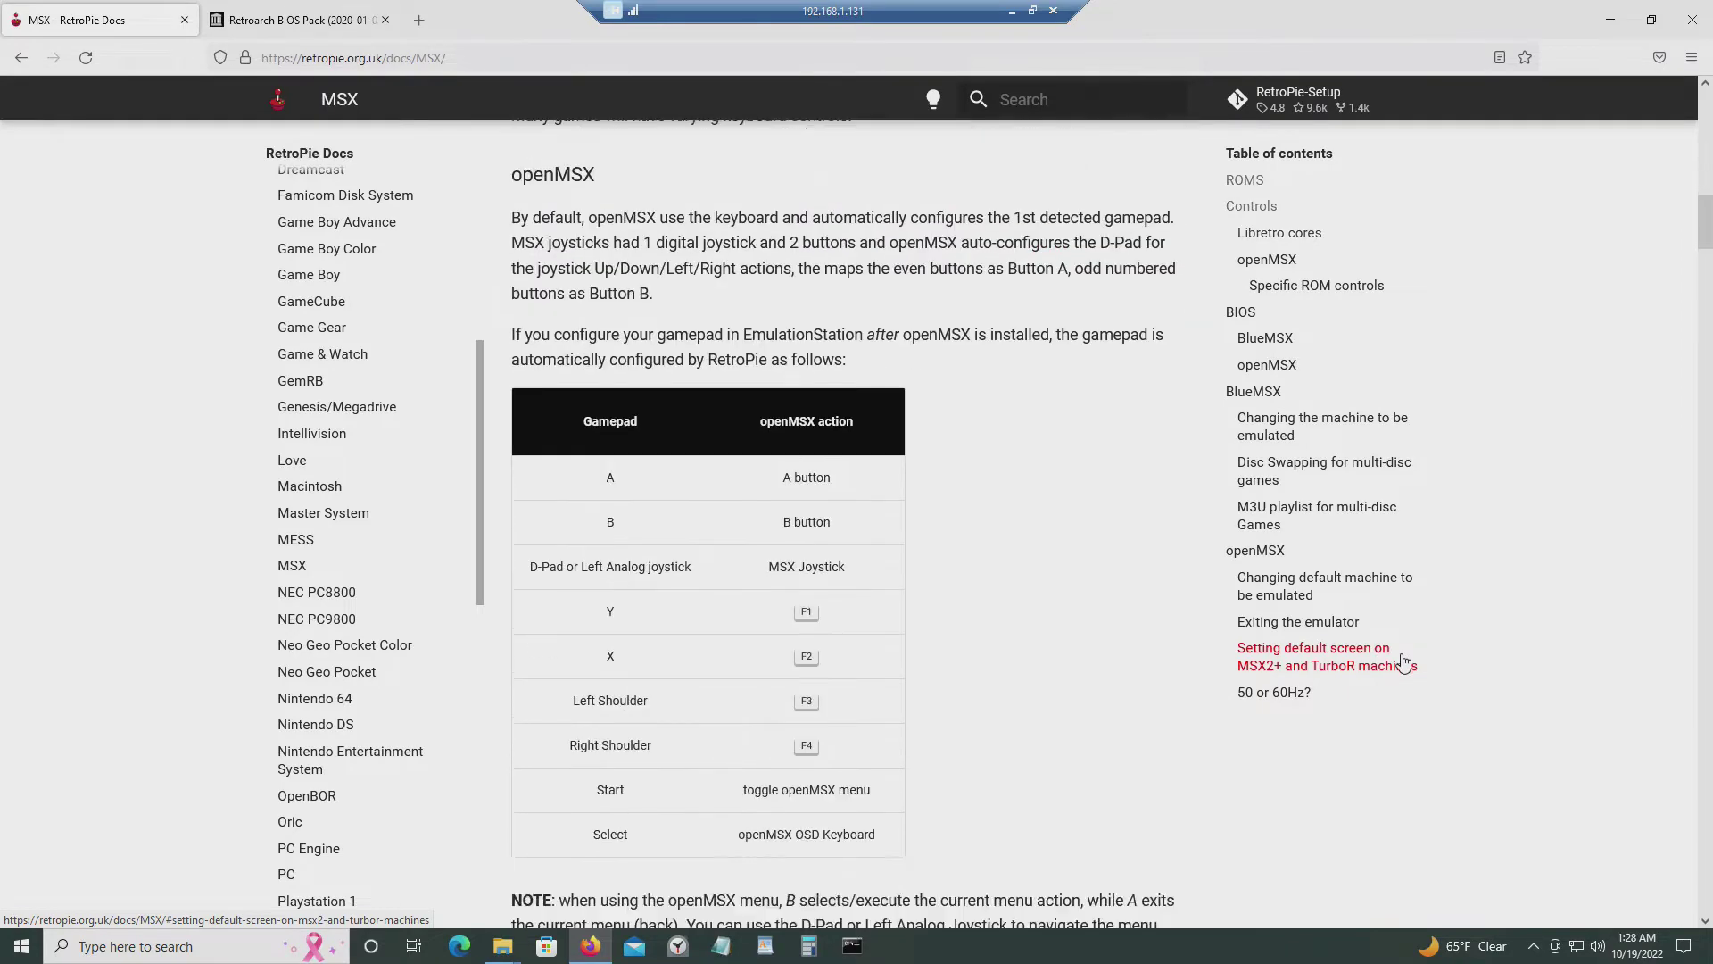
scroll(1404, 660, down, 7)
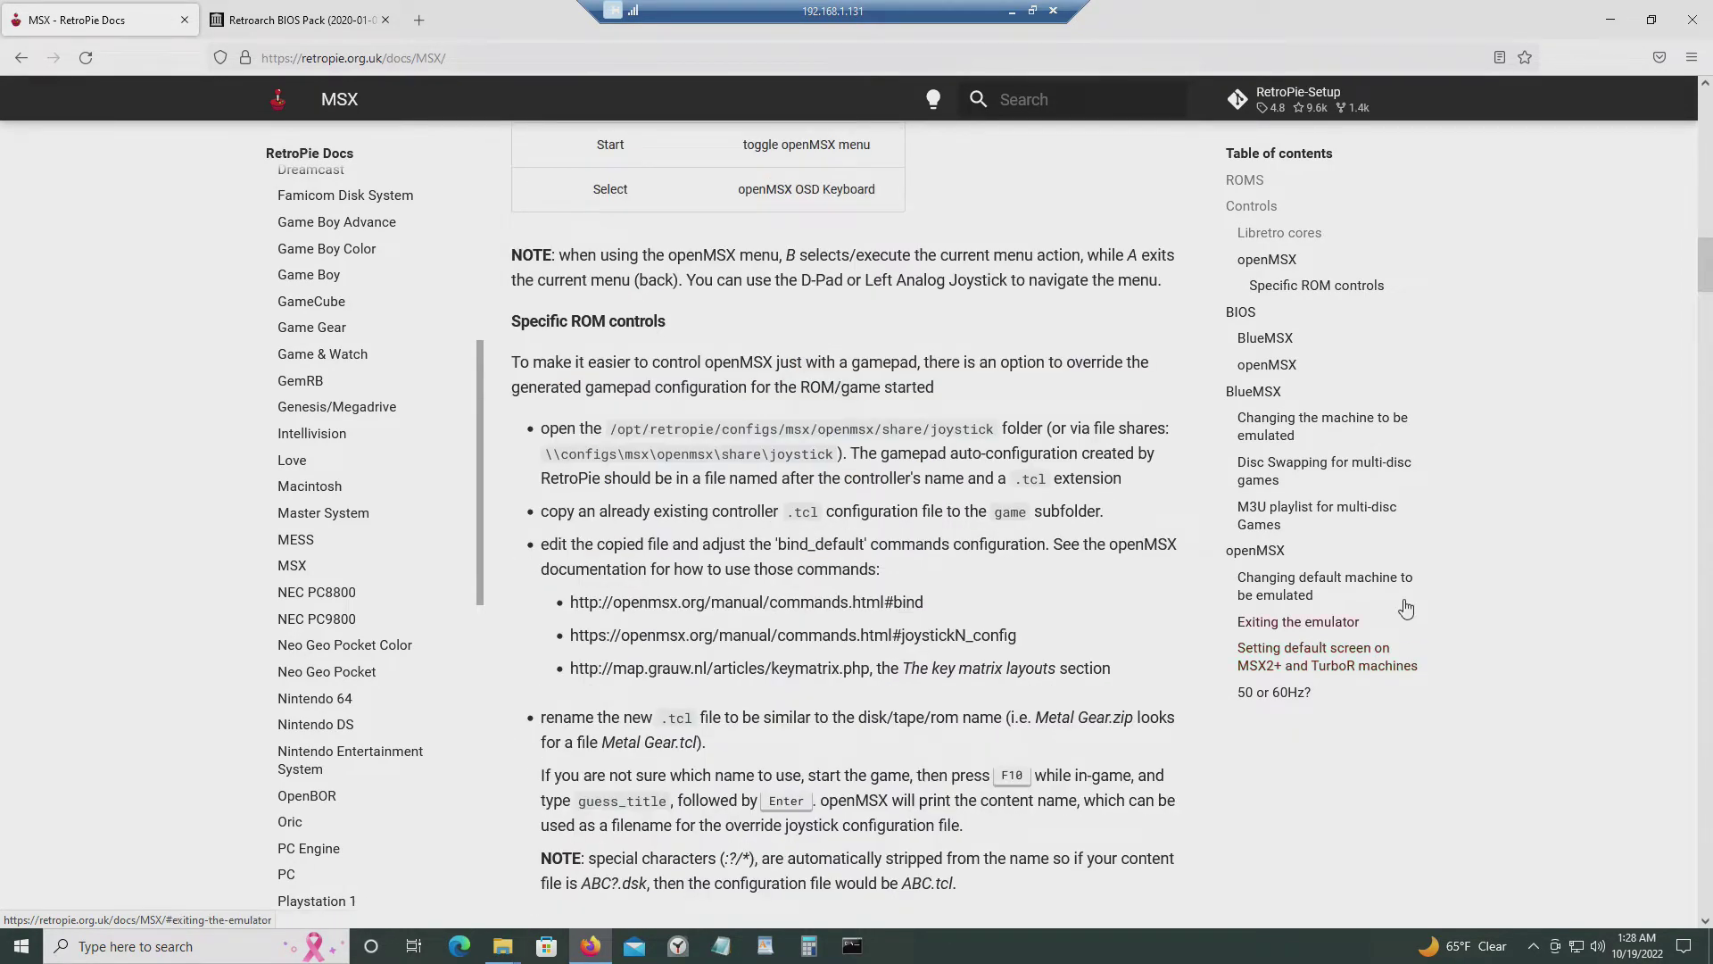
scroll(1406, 604, down, 6)
scroll(1405, 598, down, 2)
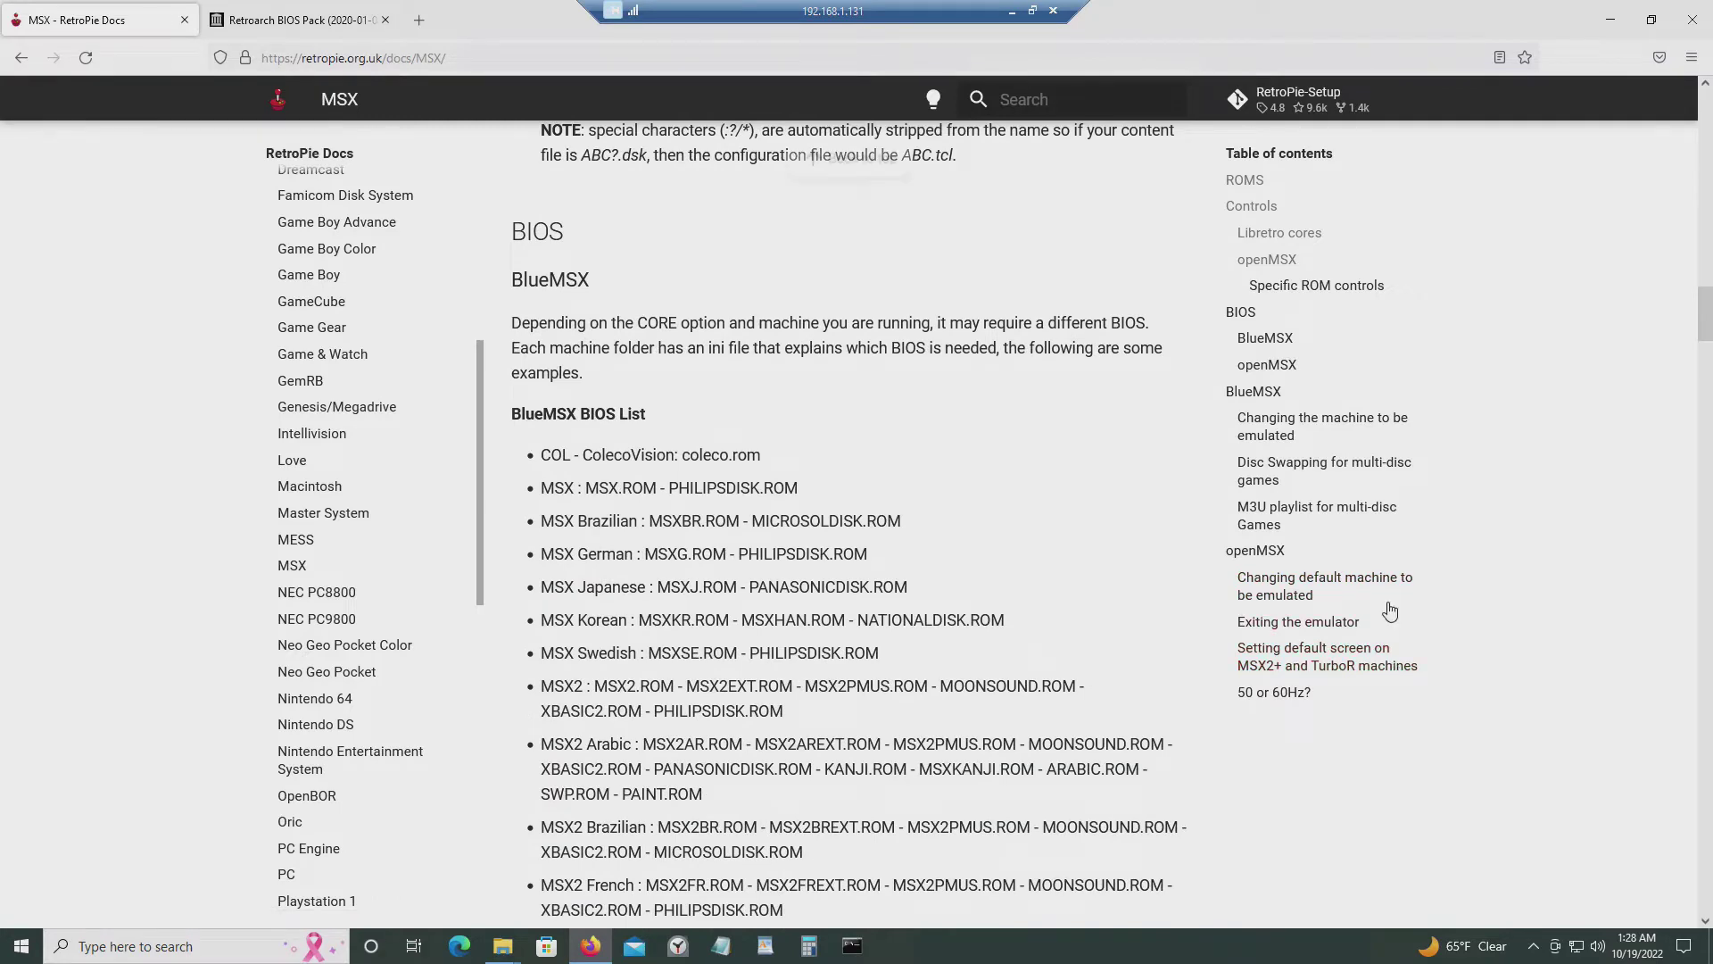
scroll(1392, 609, up, 3)
scroll(1391, 597, up, 2)
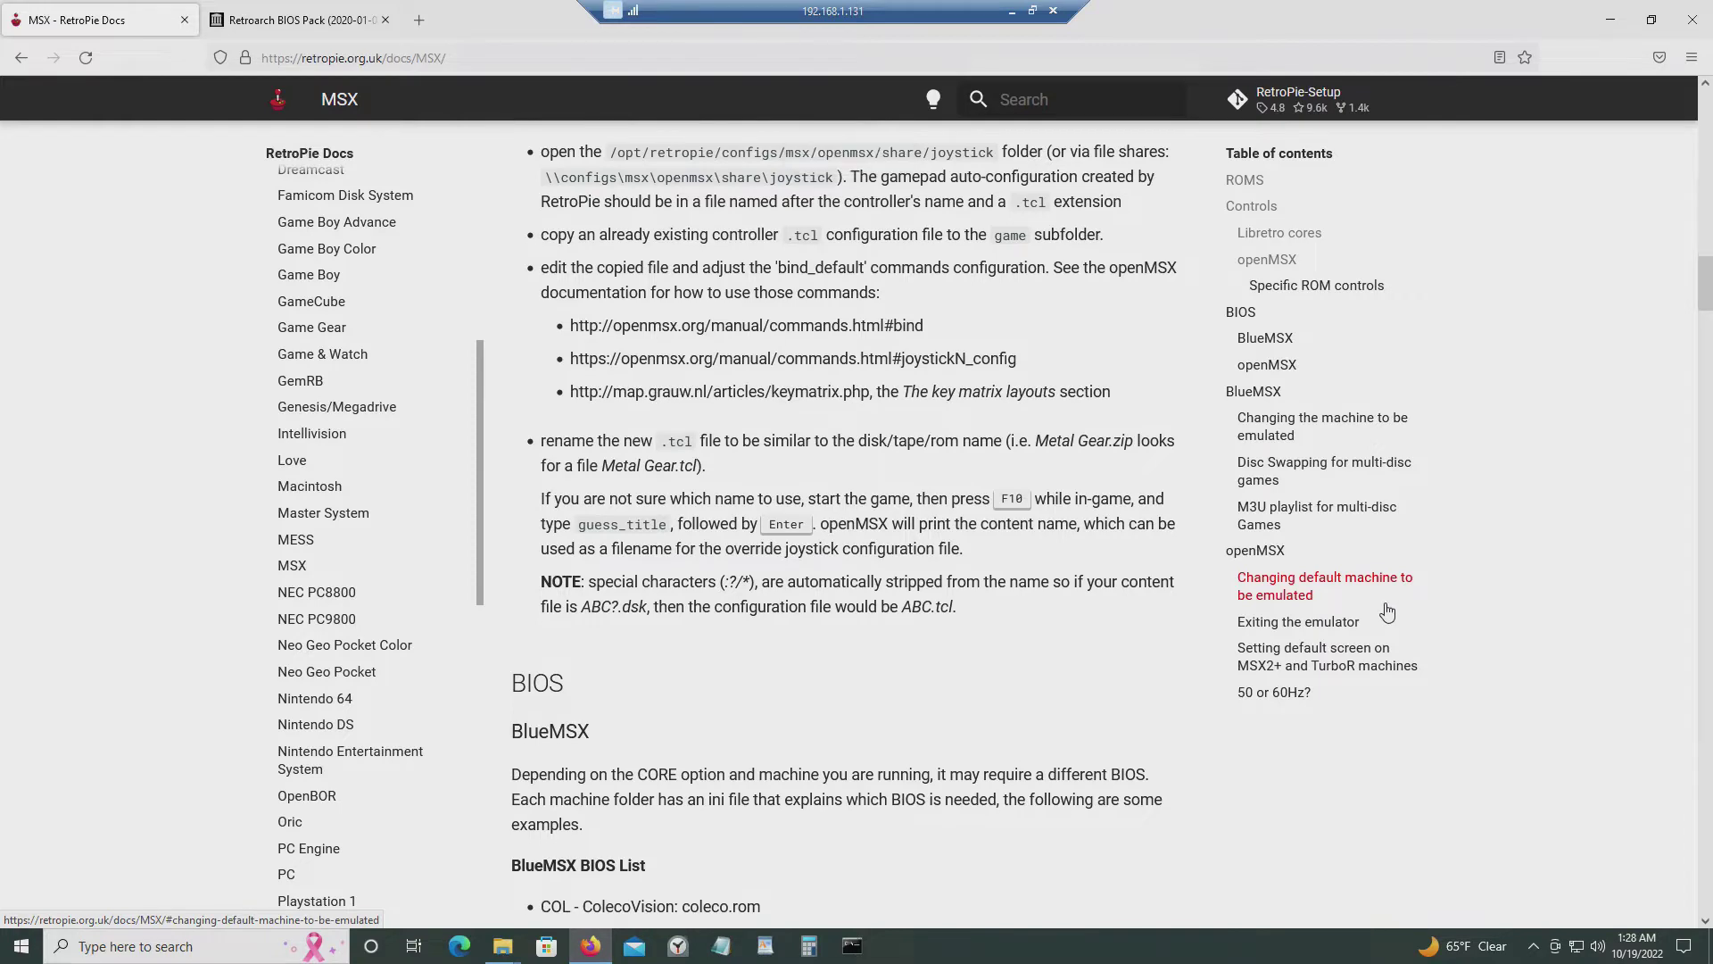
scroll(1388, 610, down, 6)
scroll(1384, 612, down, 15)
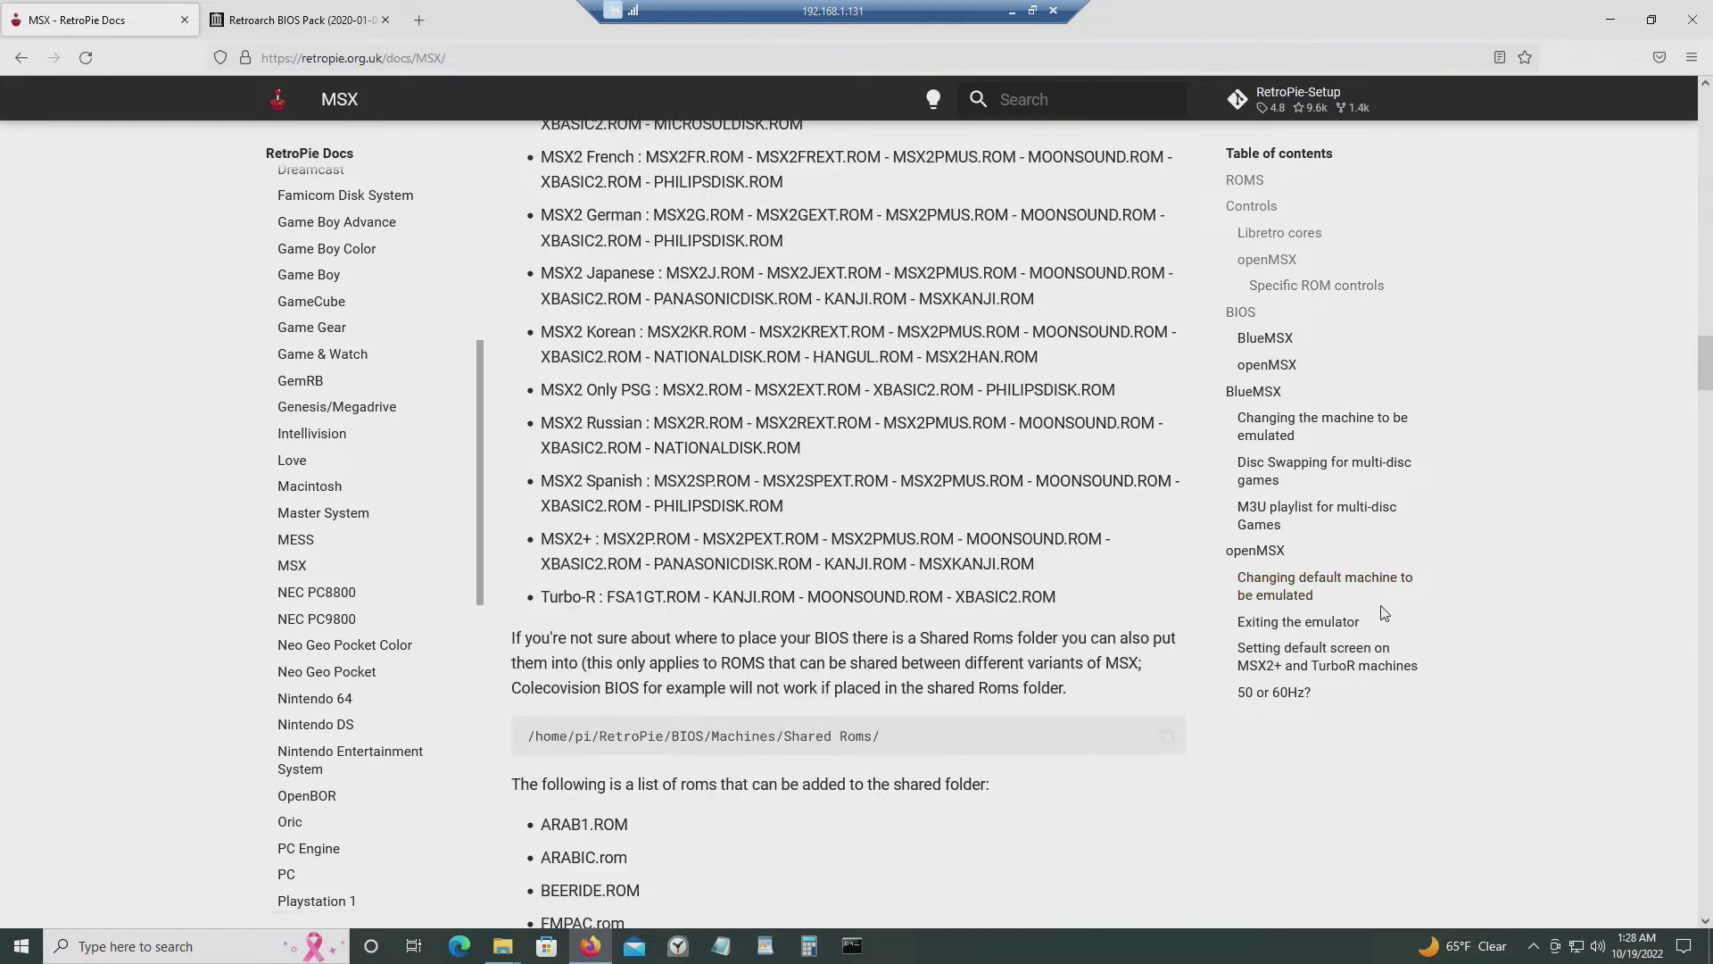
scroll(1384, 613, up, 4)
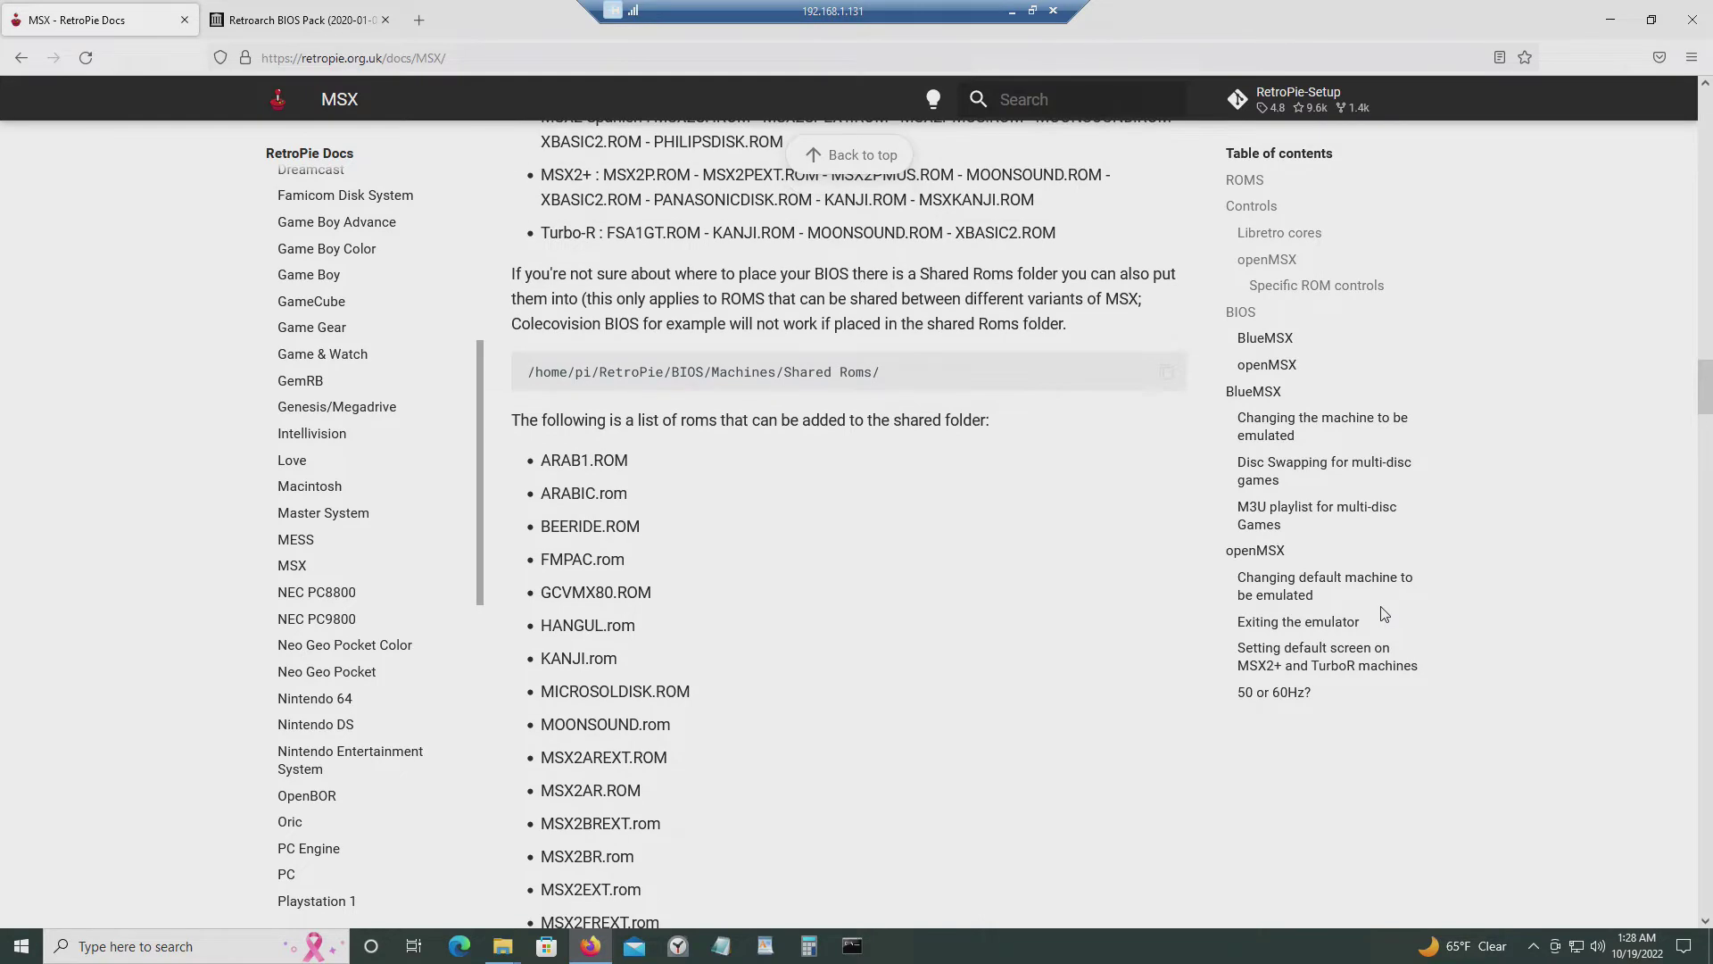
scroll(1384, 614, down, 14)
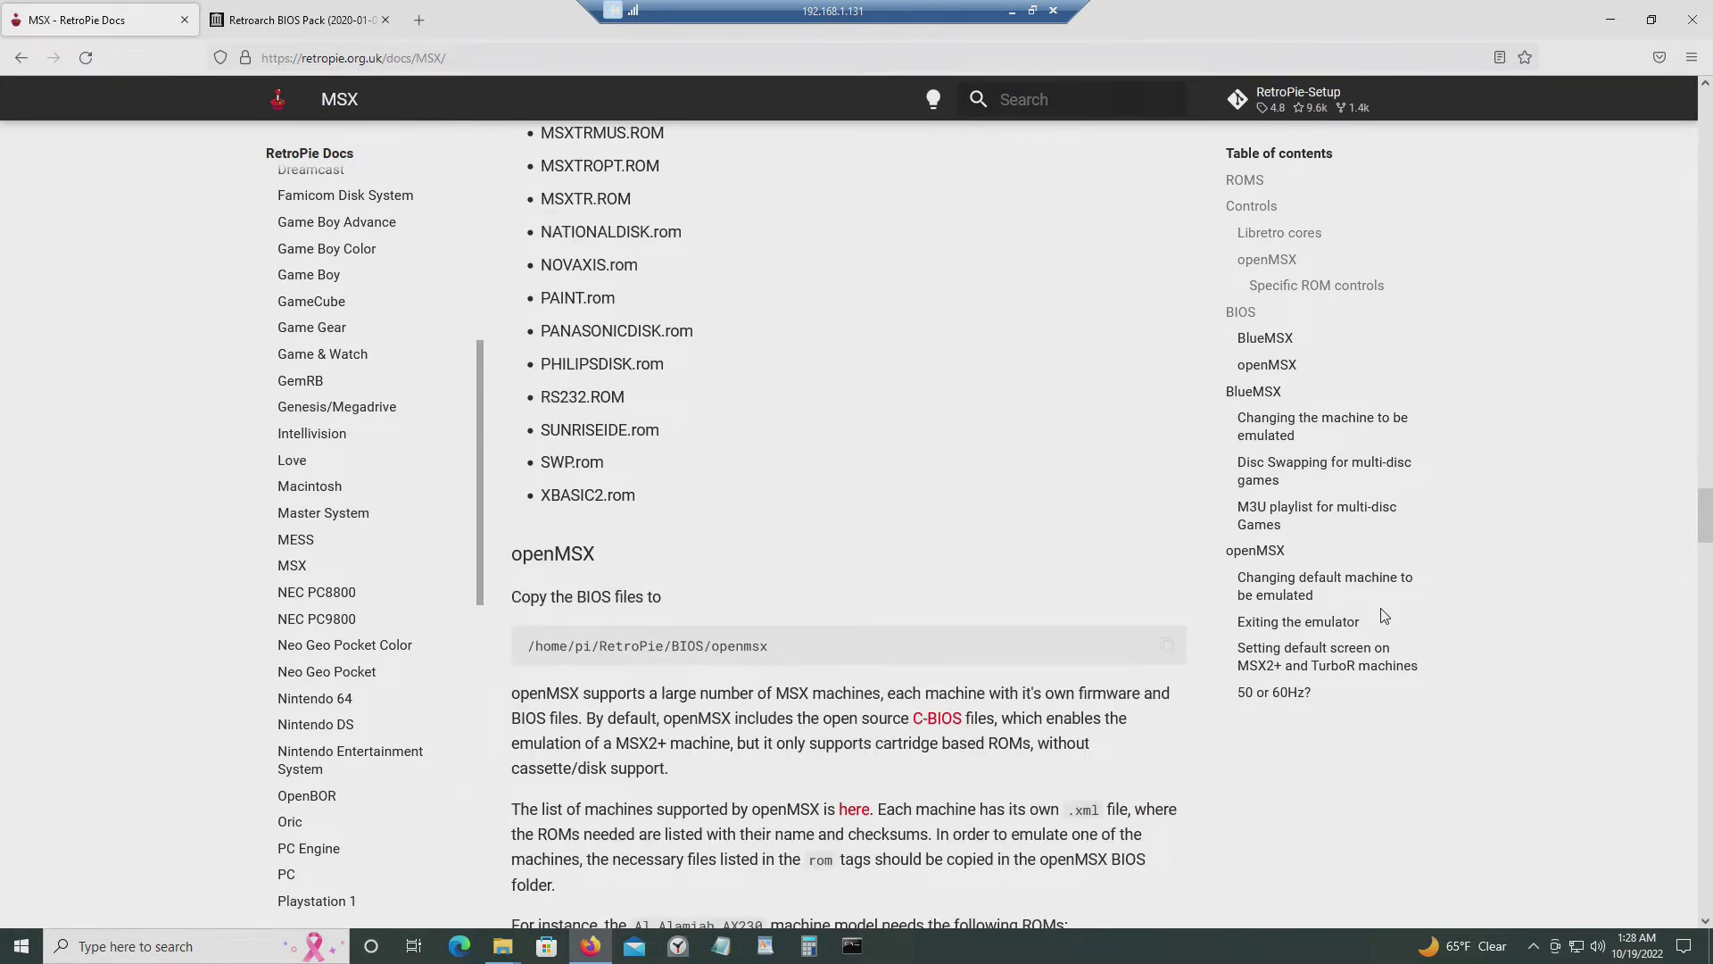
scroll(1384, 616, down, 3)
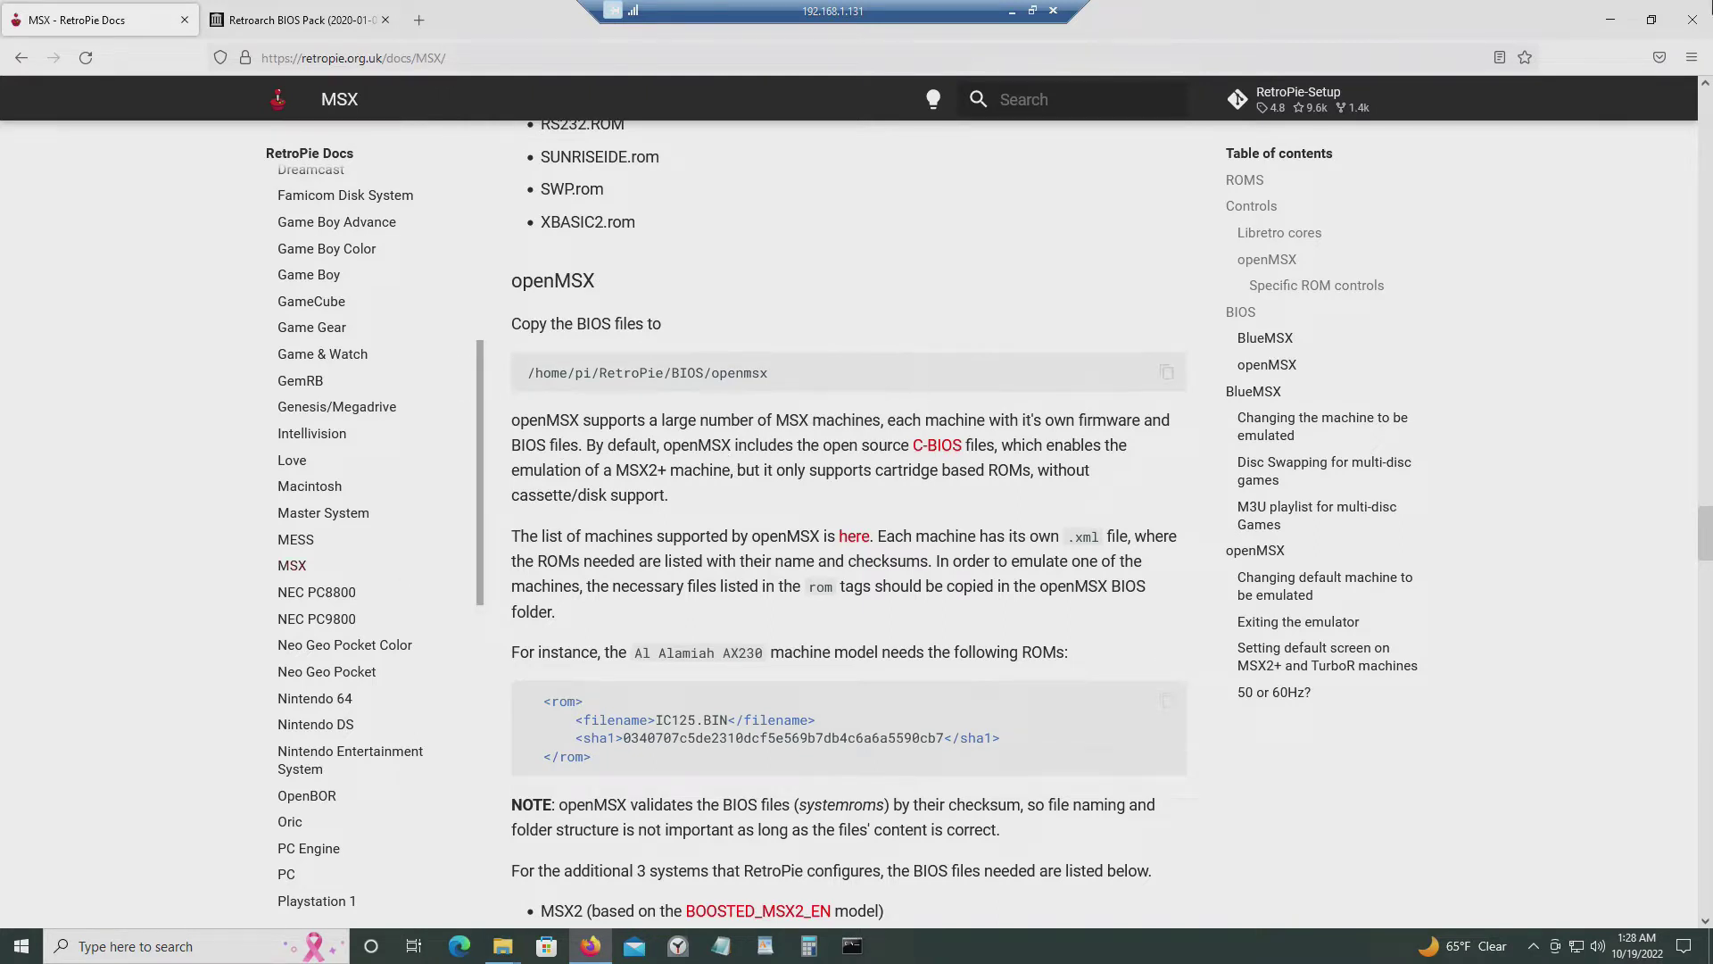
View the Retroarch BIOS Pack (2020-01-03) download page on archive.org and minimize the browser.
click(1614, 21)
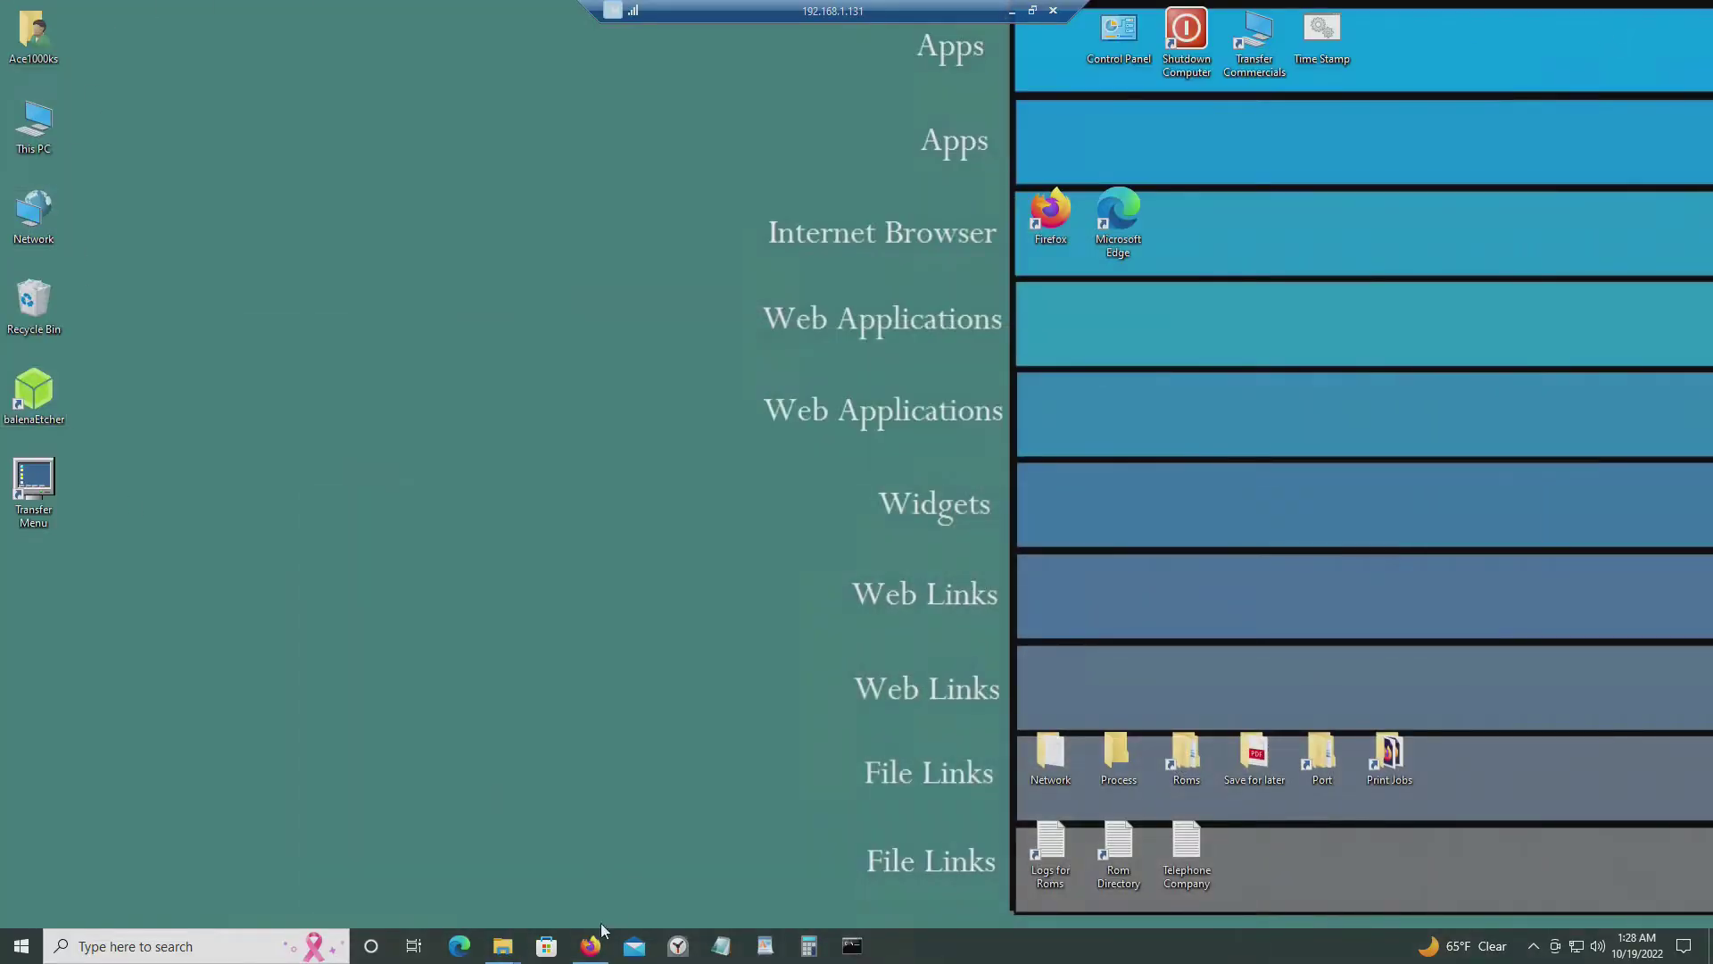
click(590, 946)
click(297, 25)
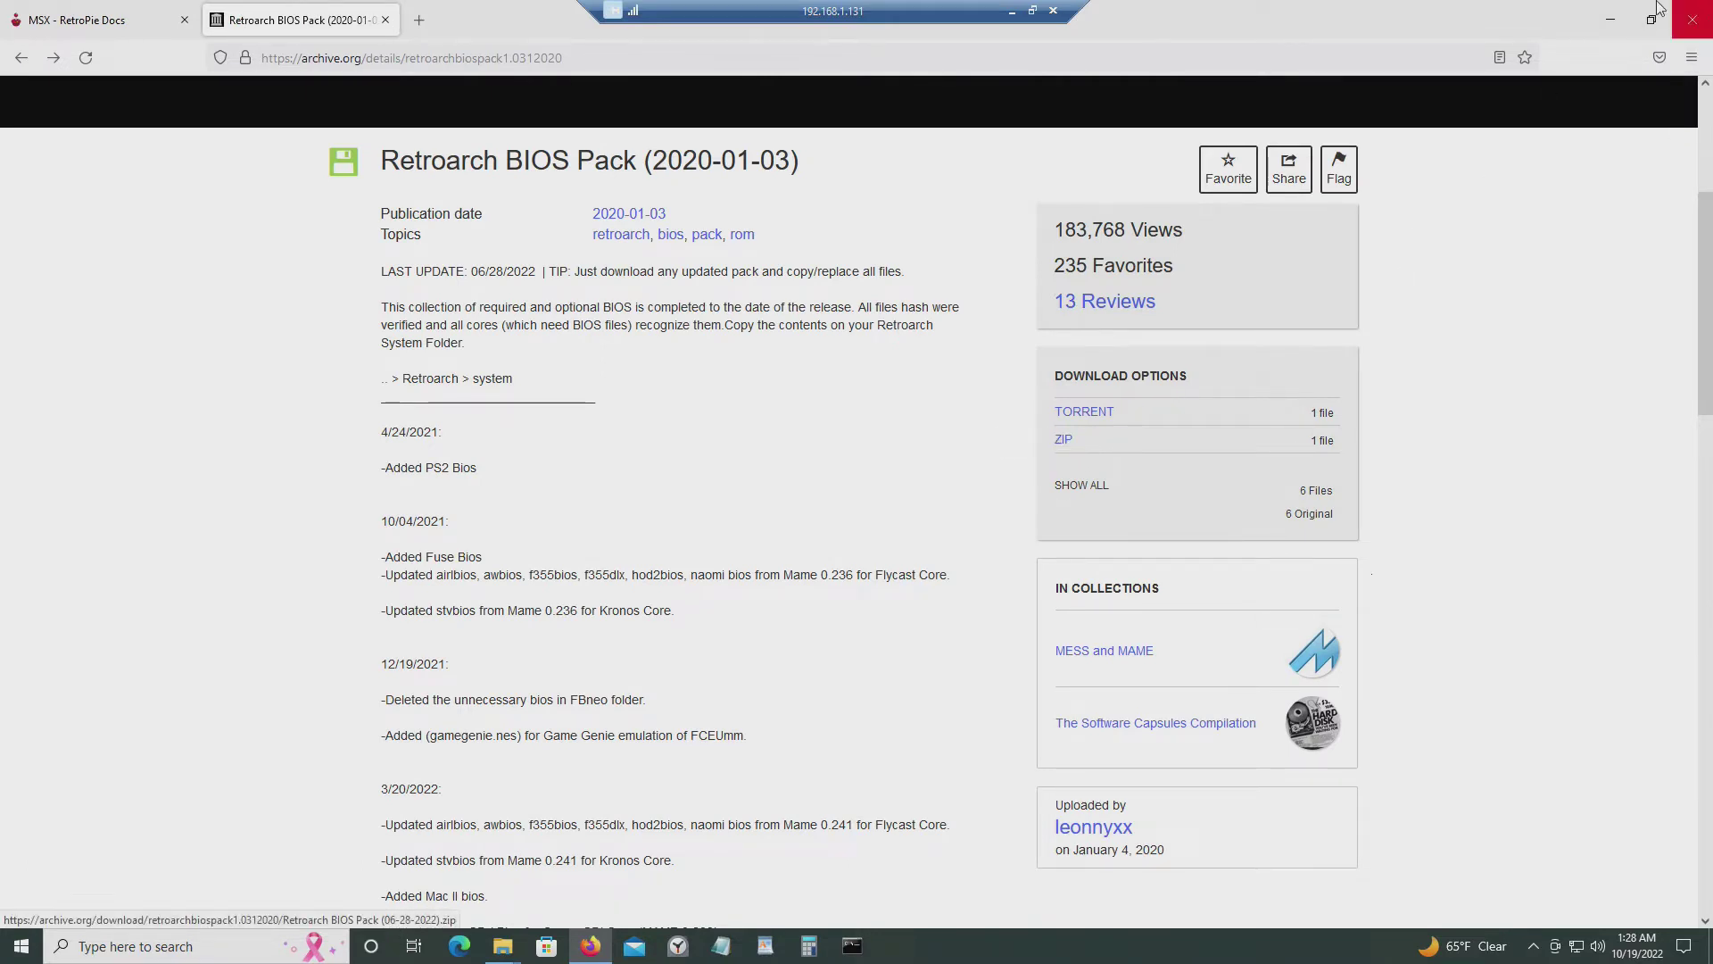
click(1611, 20)
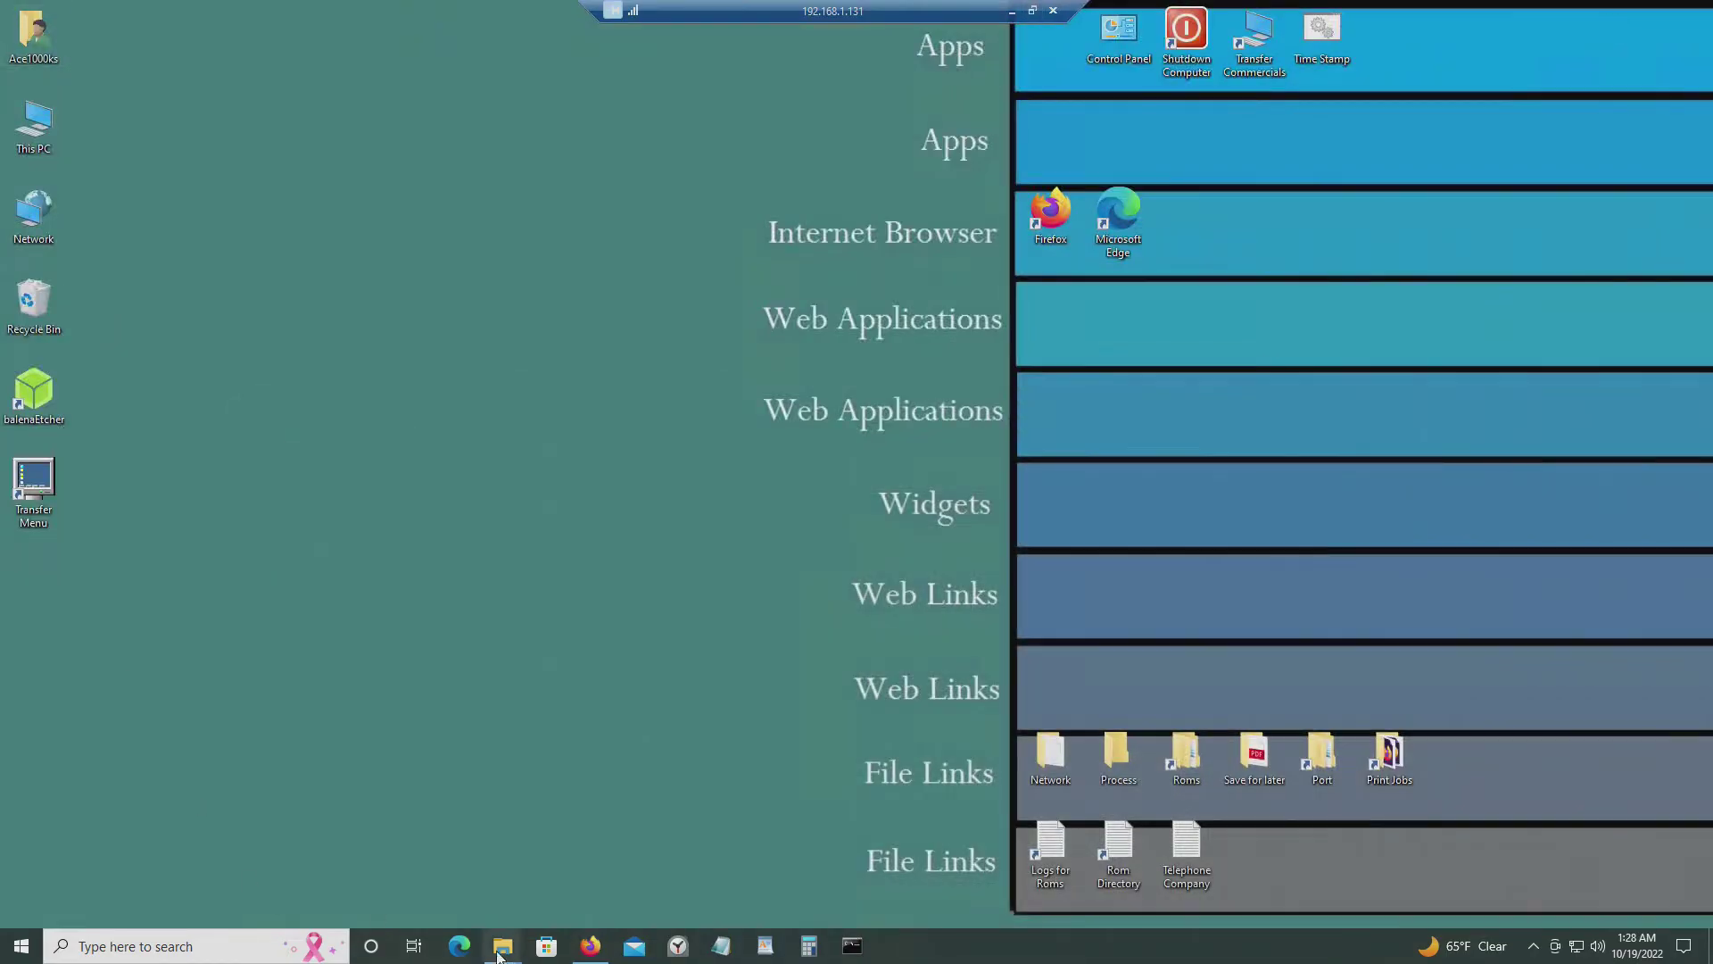
Close the Stargate D folder window and return the bios folder window to the retropie share's root.
mouse_move(501, 957)
mouse_move(535, 910)
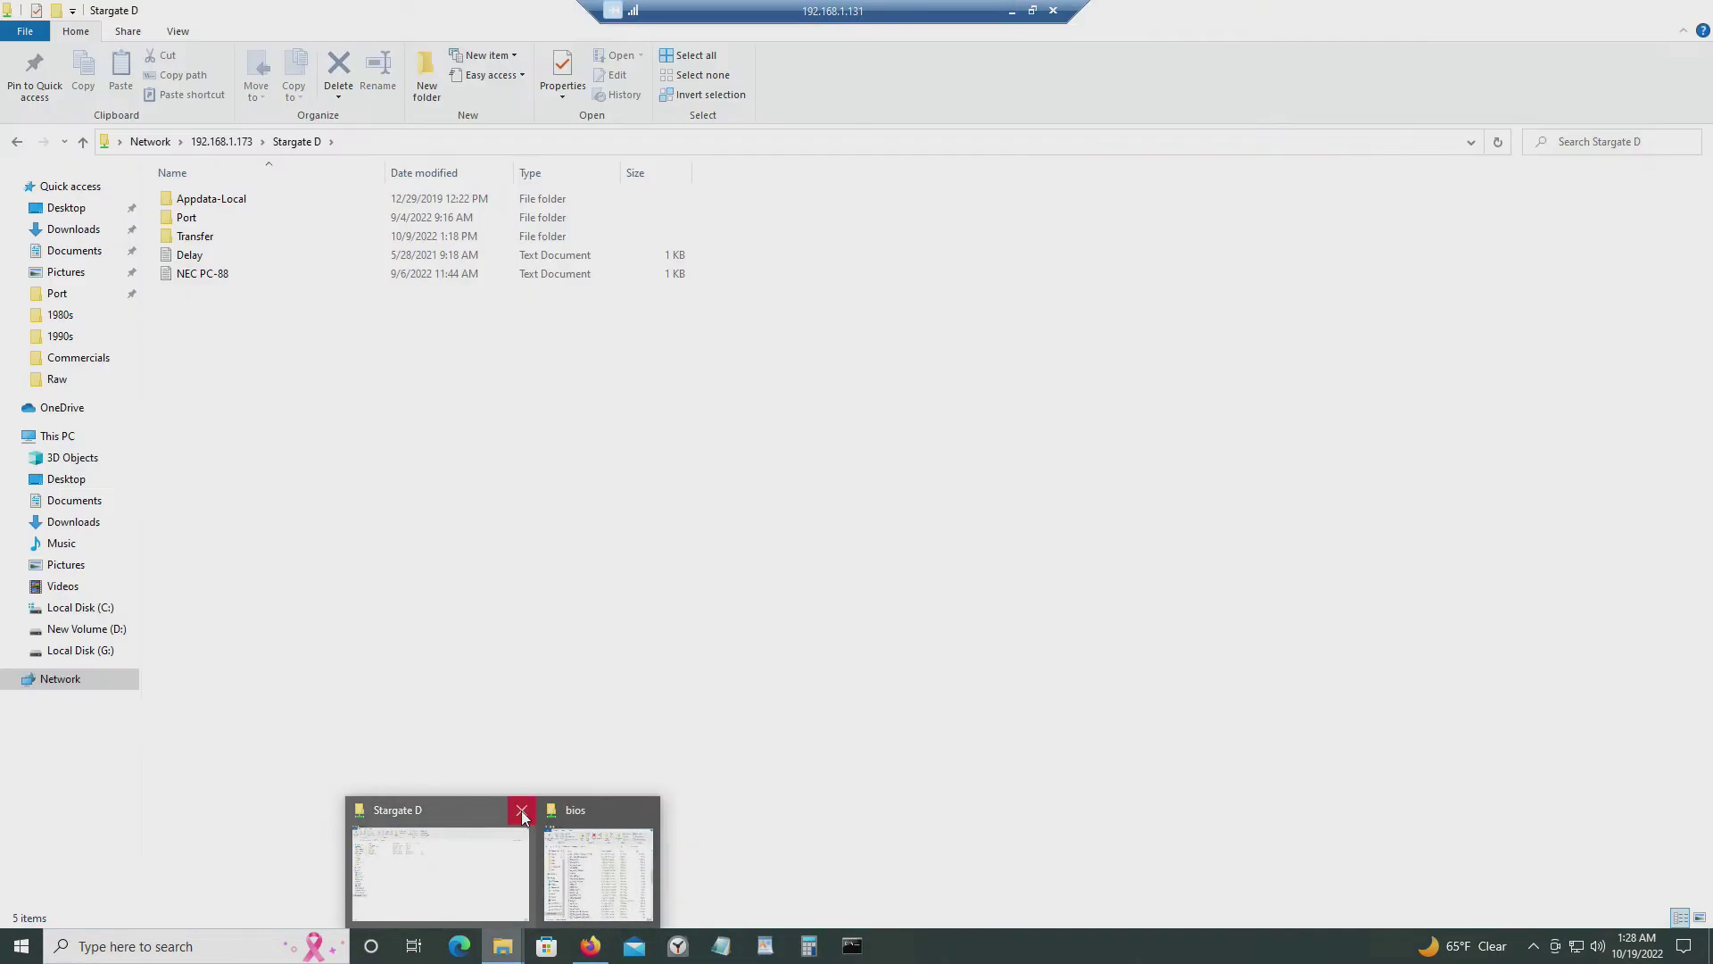
click(522, 812)
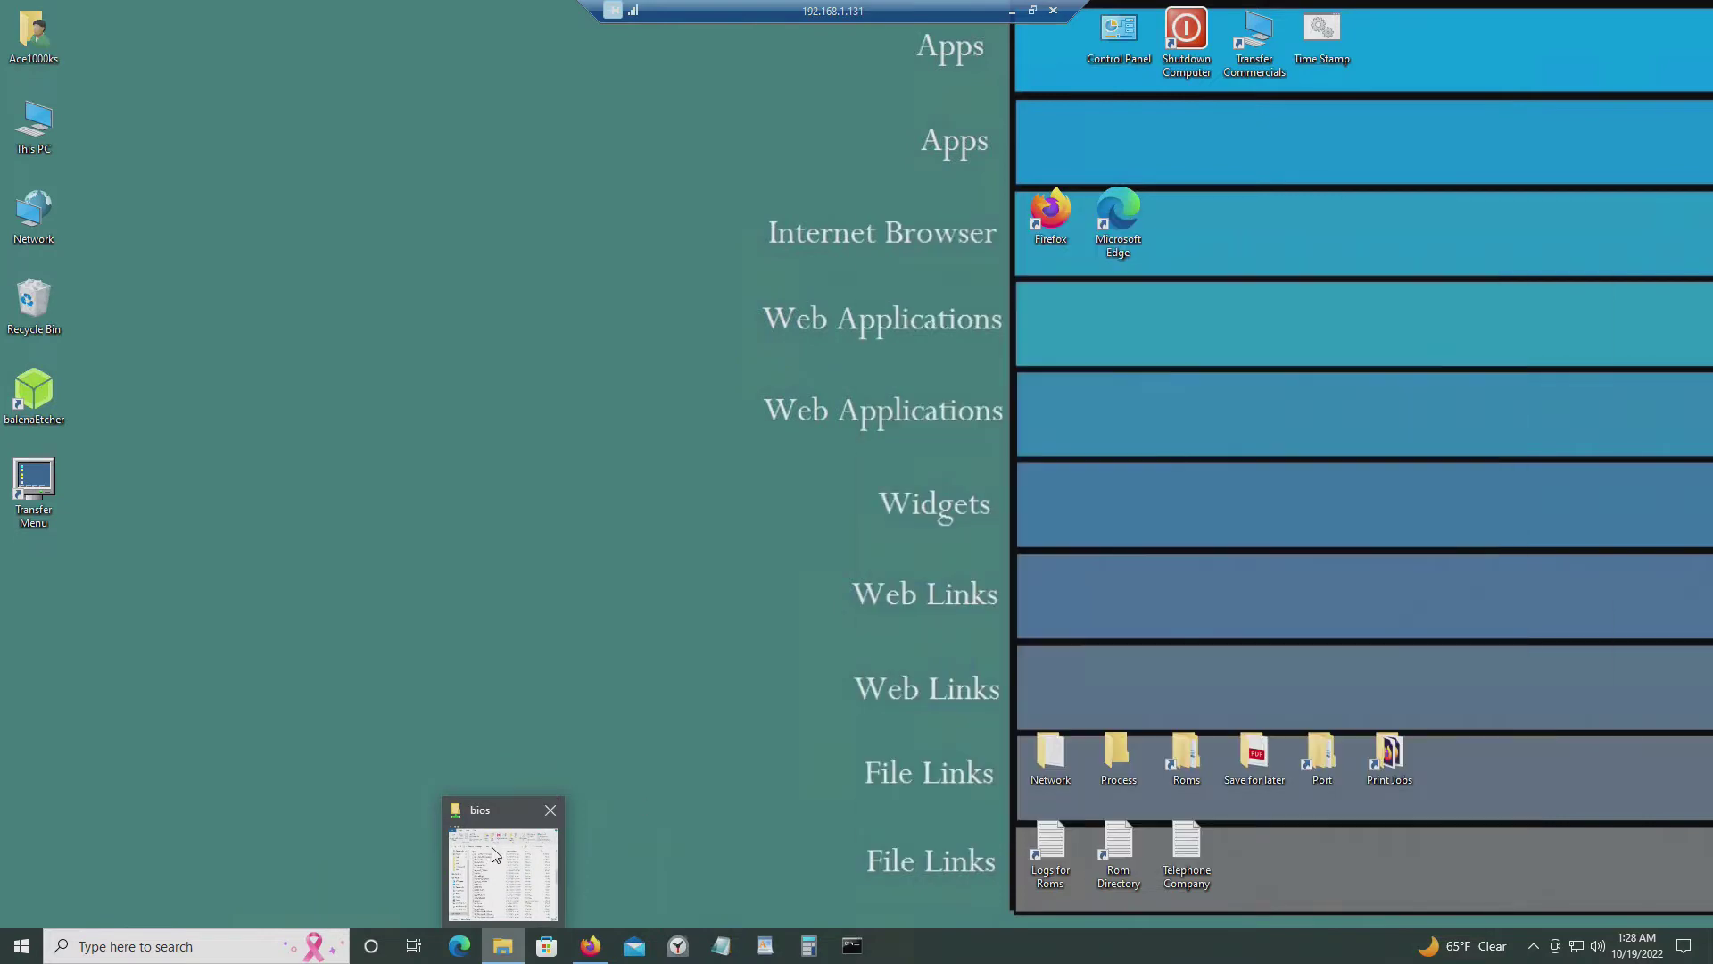
click(493, 854)
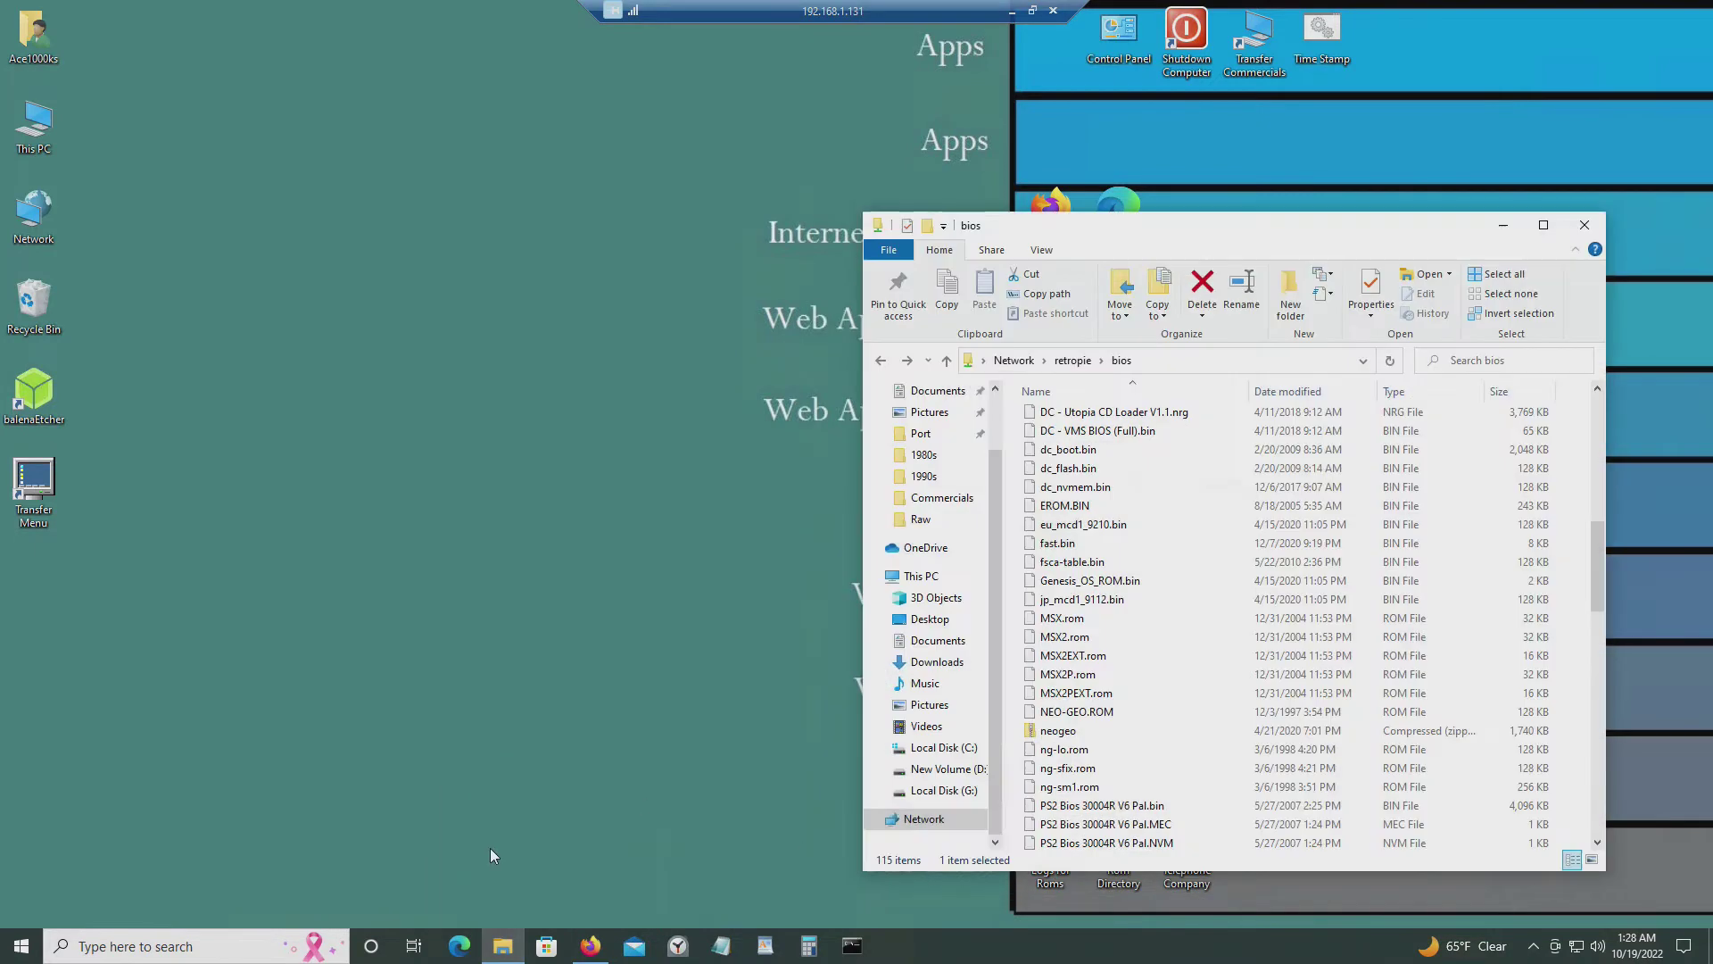
click(883, 361)
drag(1229, 243, 1320, 282)
Open a separate This PC window and load the network address \\Retropie in the existing retropie window.
double_click(56, 128)
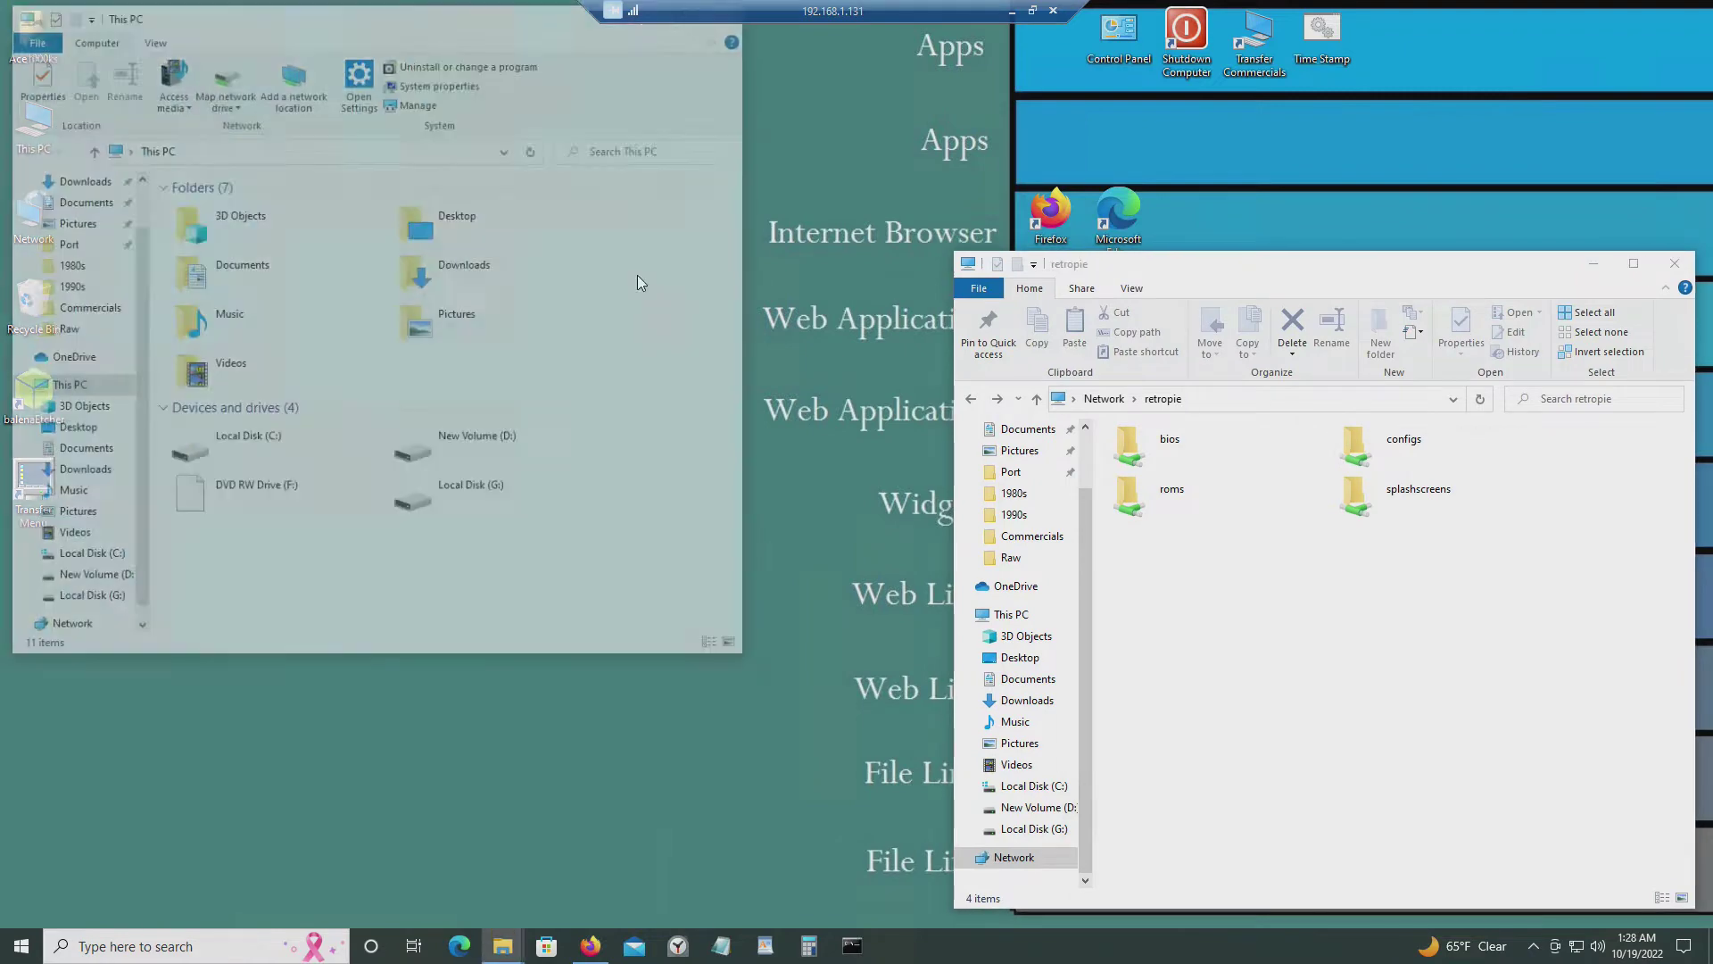
click(1209, 399)
text(\\)
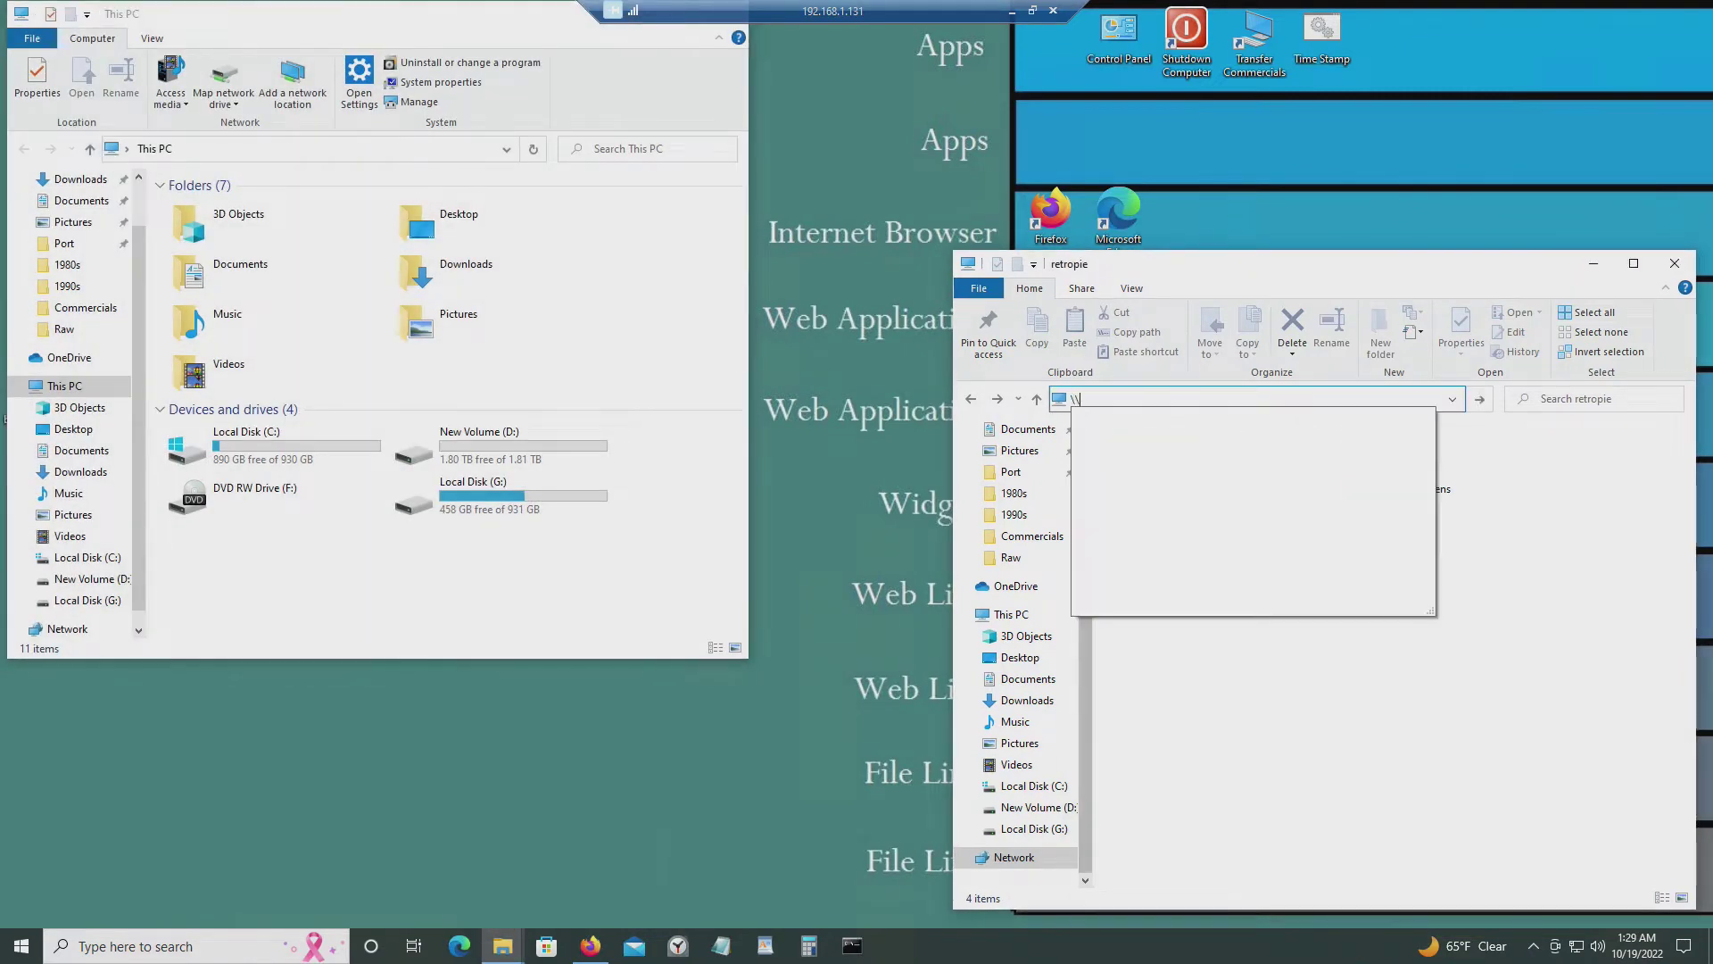
text(Retrop)
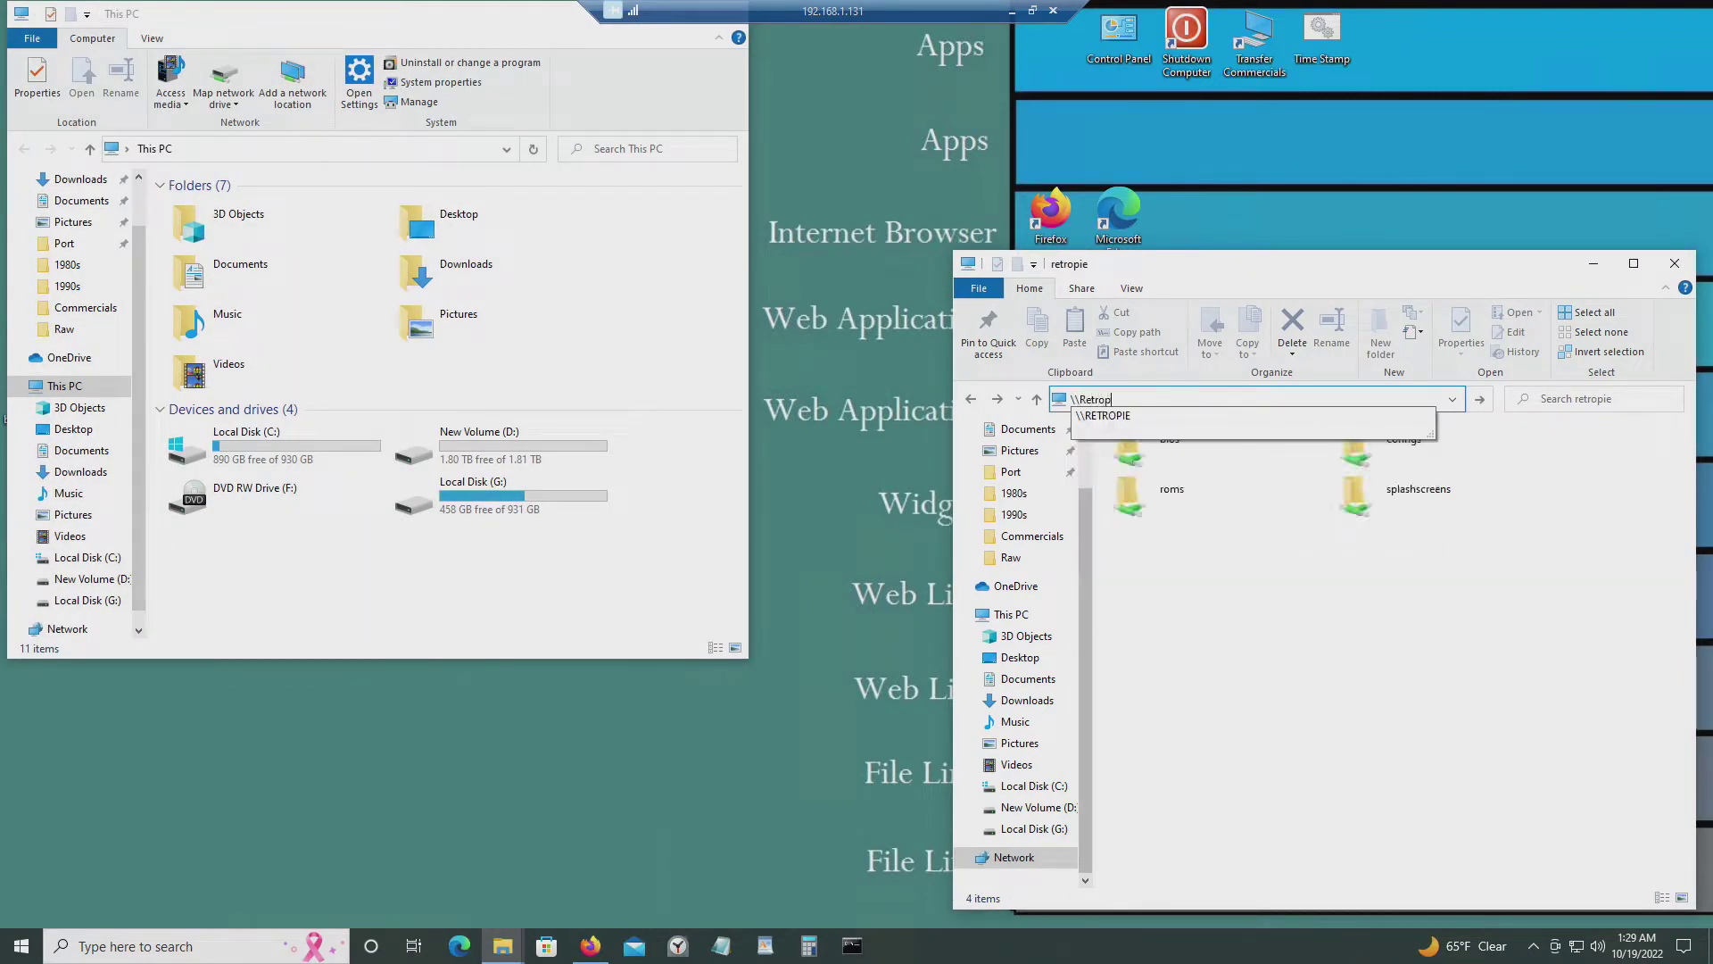
text(ie)
key(Return)
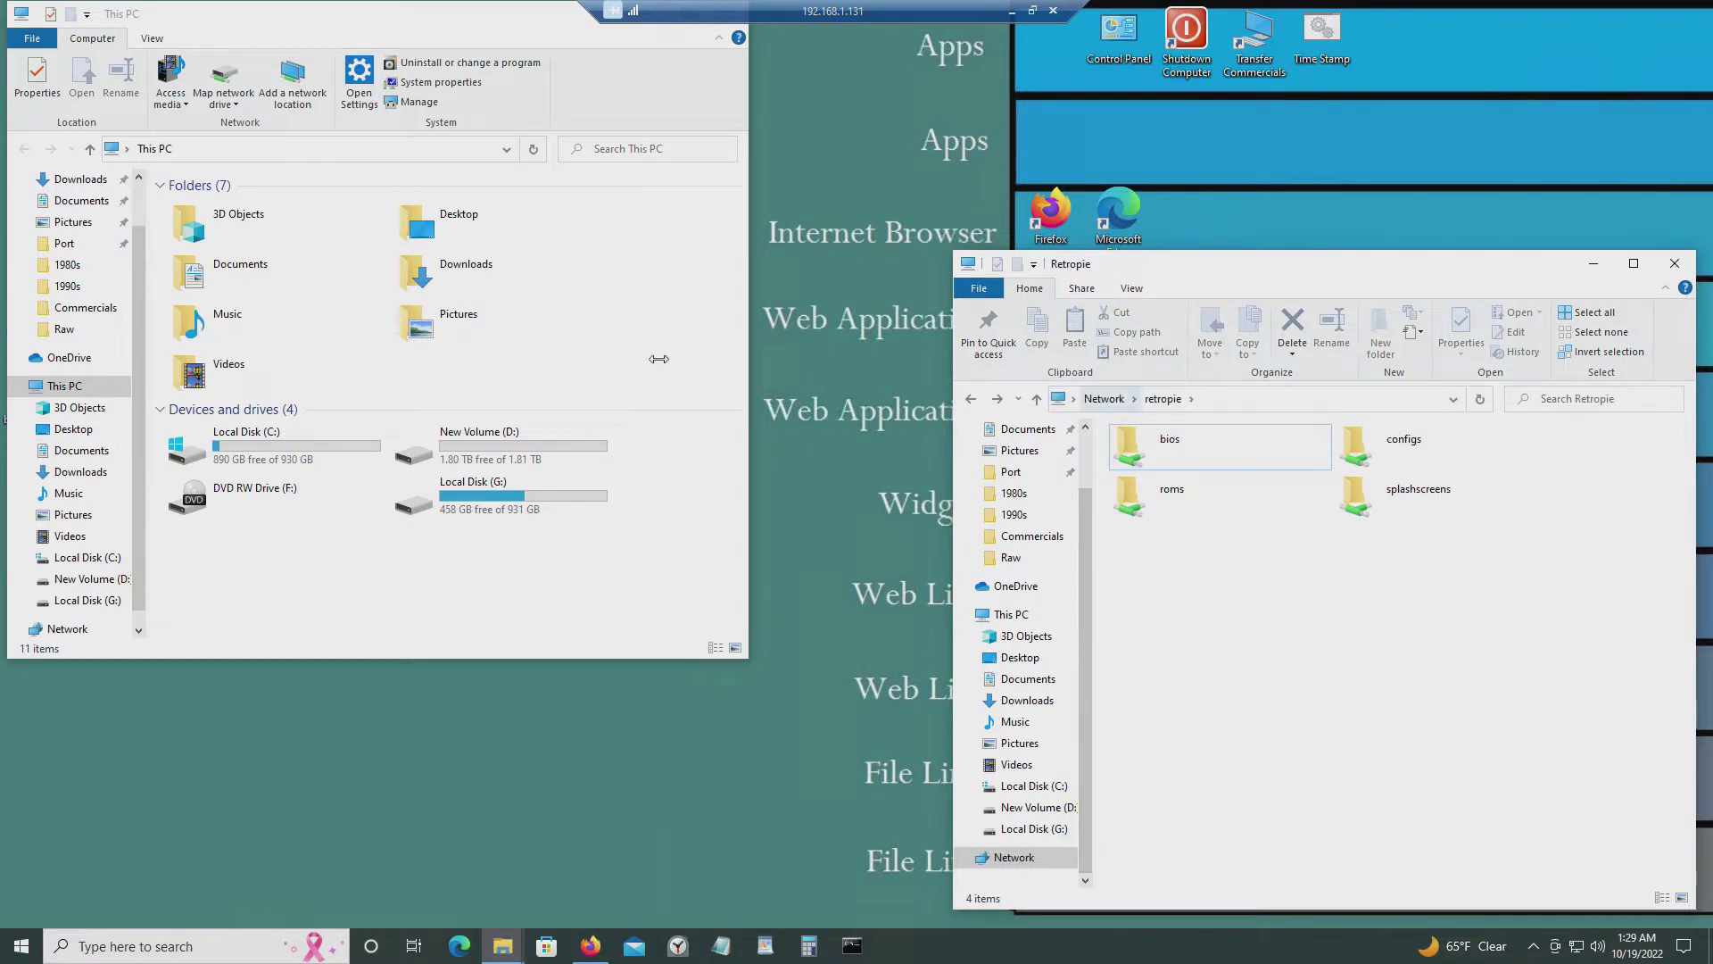
Place the This PC window beside the share and find the MSX ROMs in G:\Download\Retroarch BIOS Pack (06-28-2022)\system.
drag(389, 24, 563, 297)
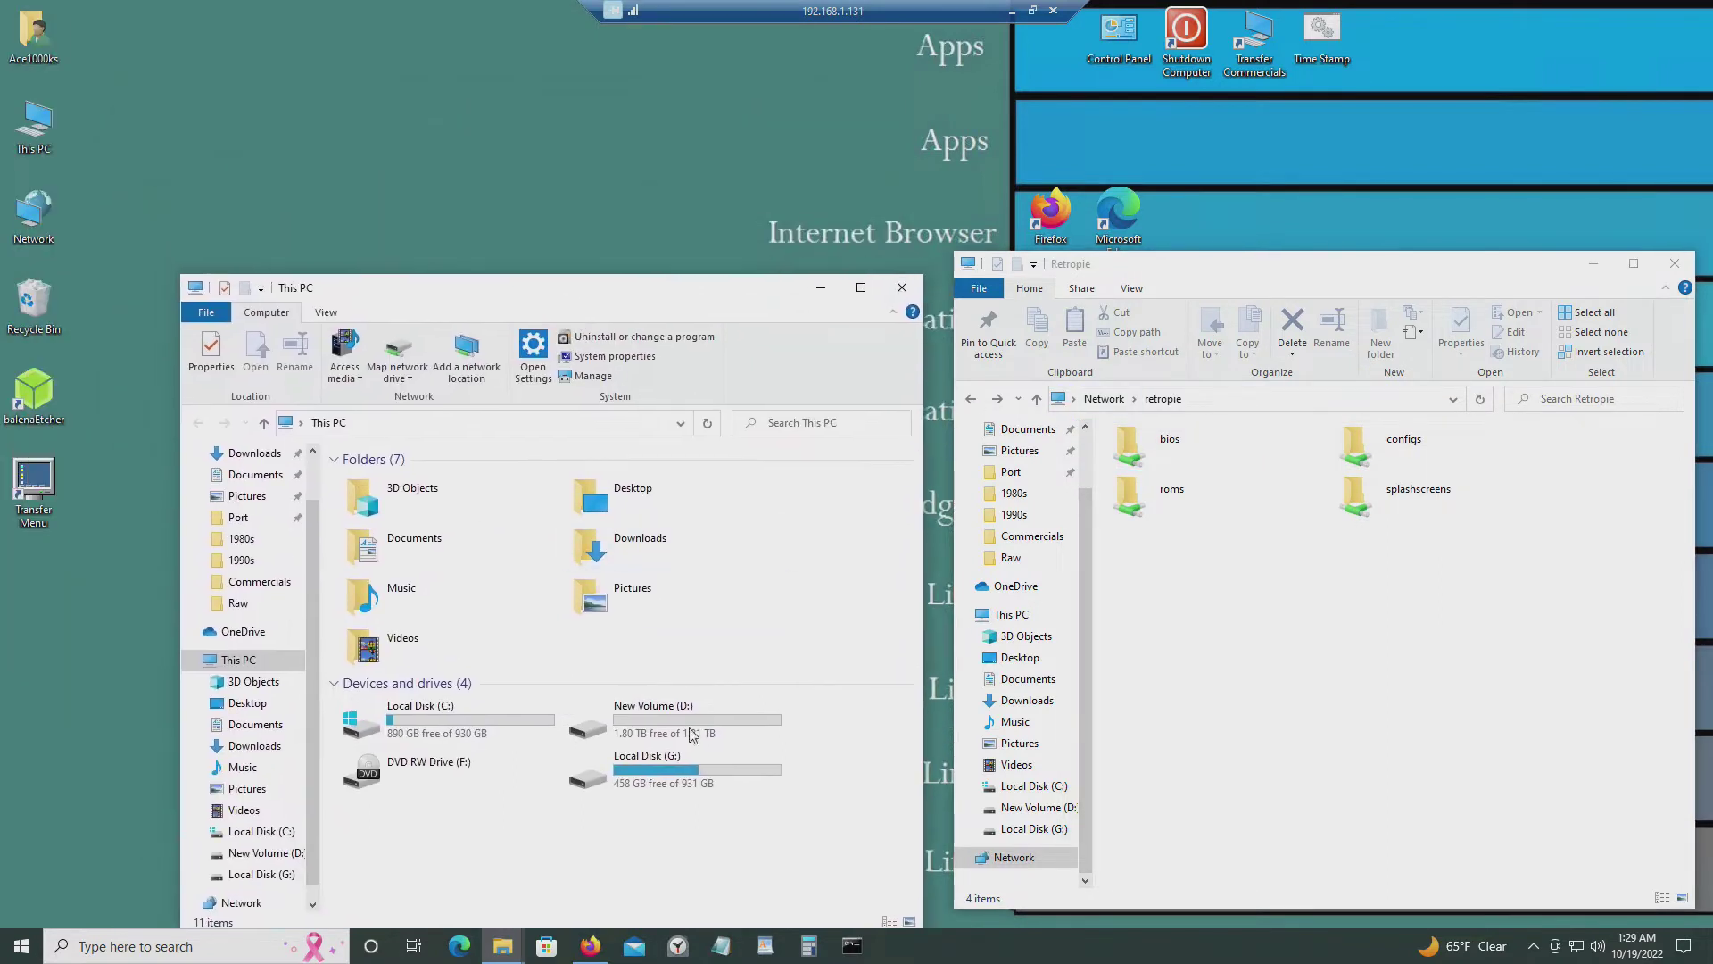
double_click(703, 762)
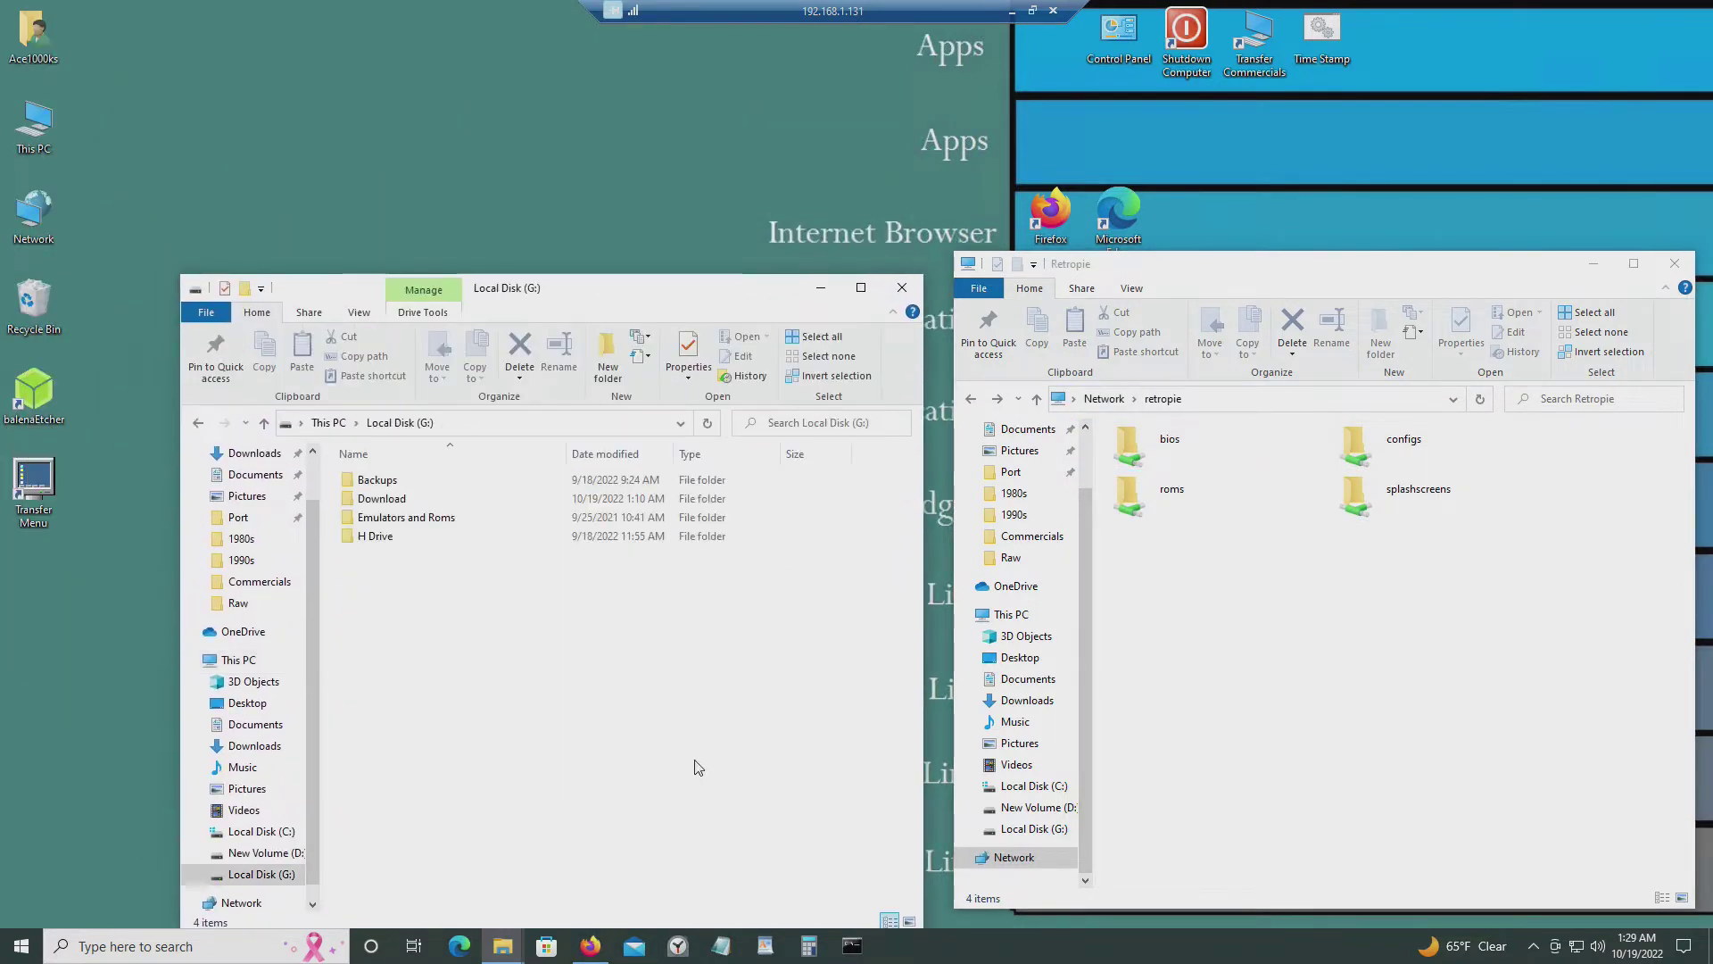
double_click(468, 502)
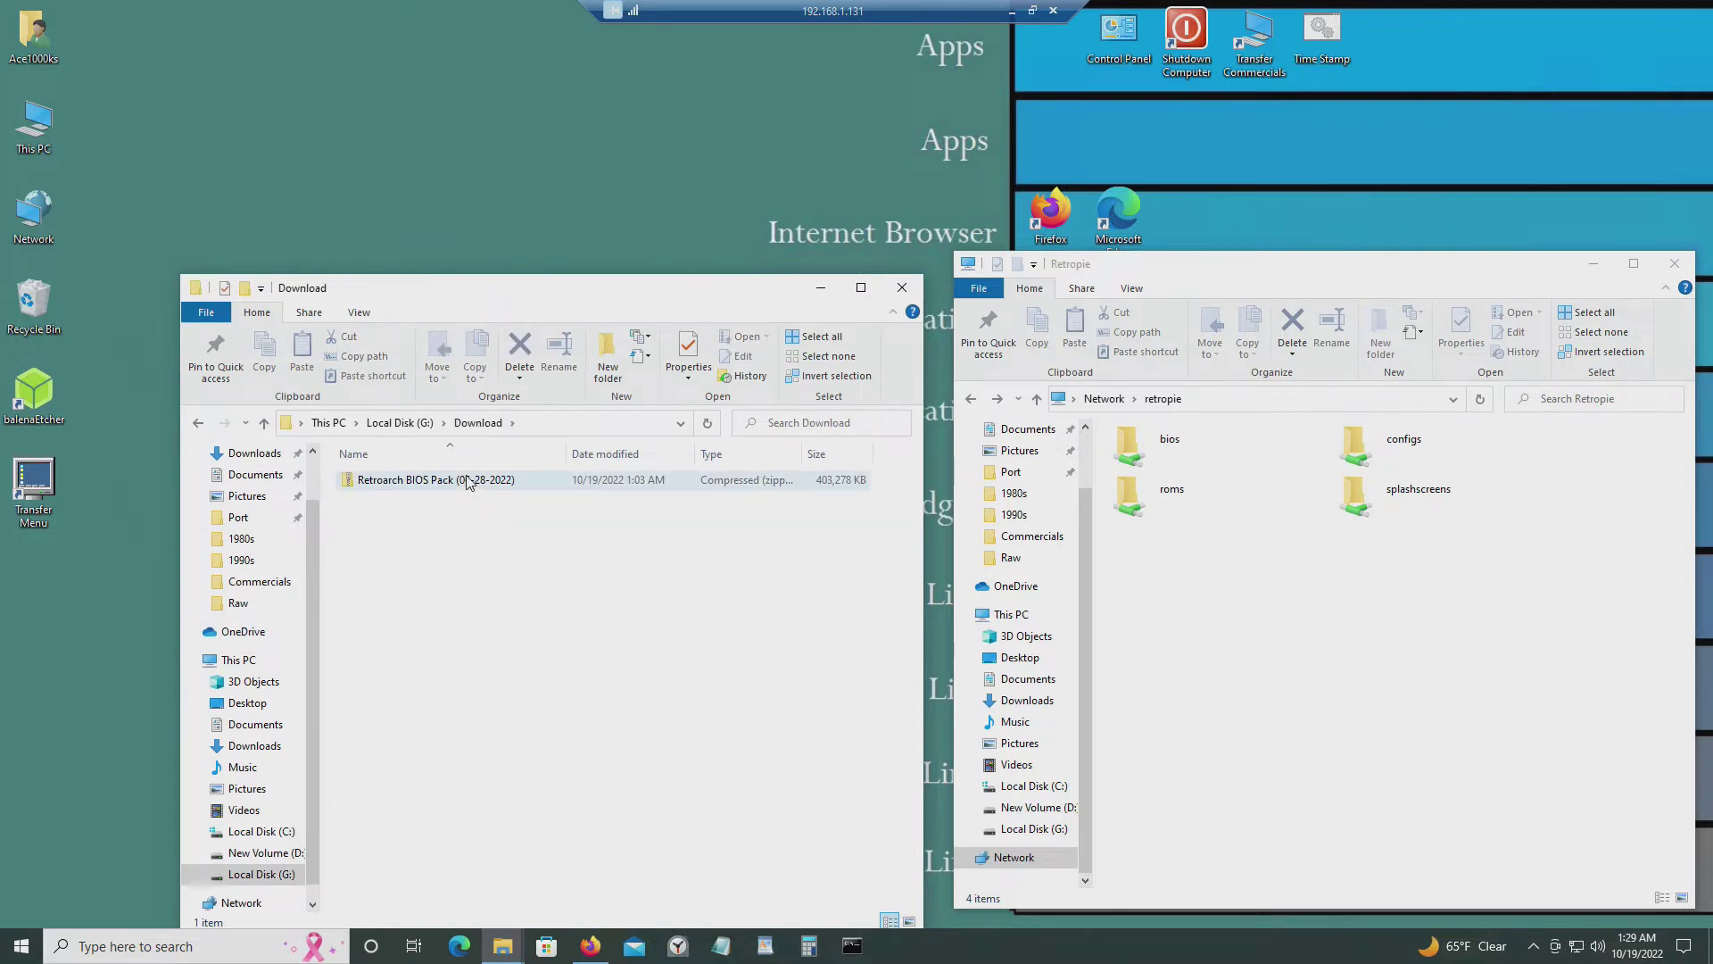
double_click(471, 484)
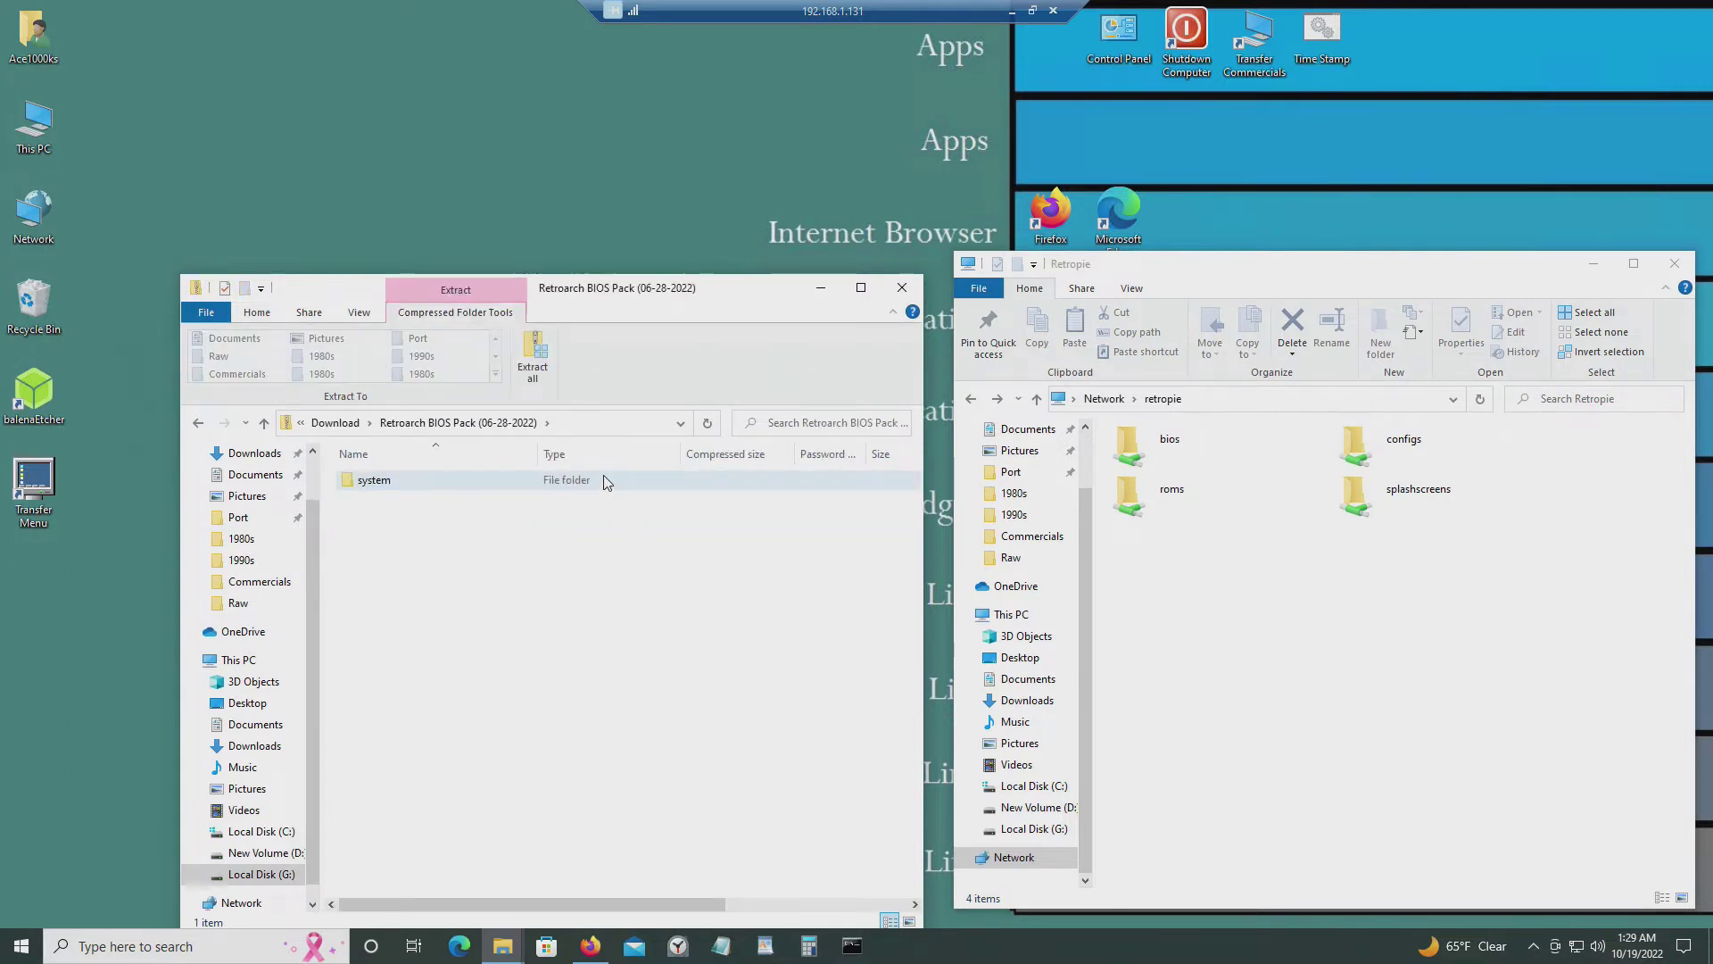
double_click(562, 489)
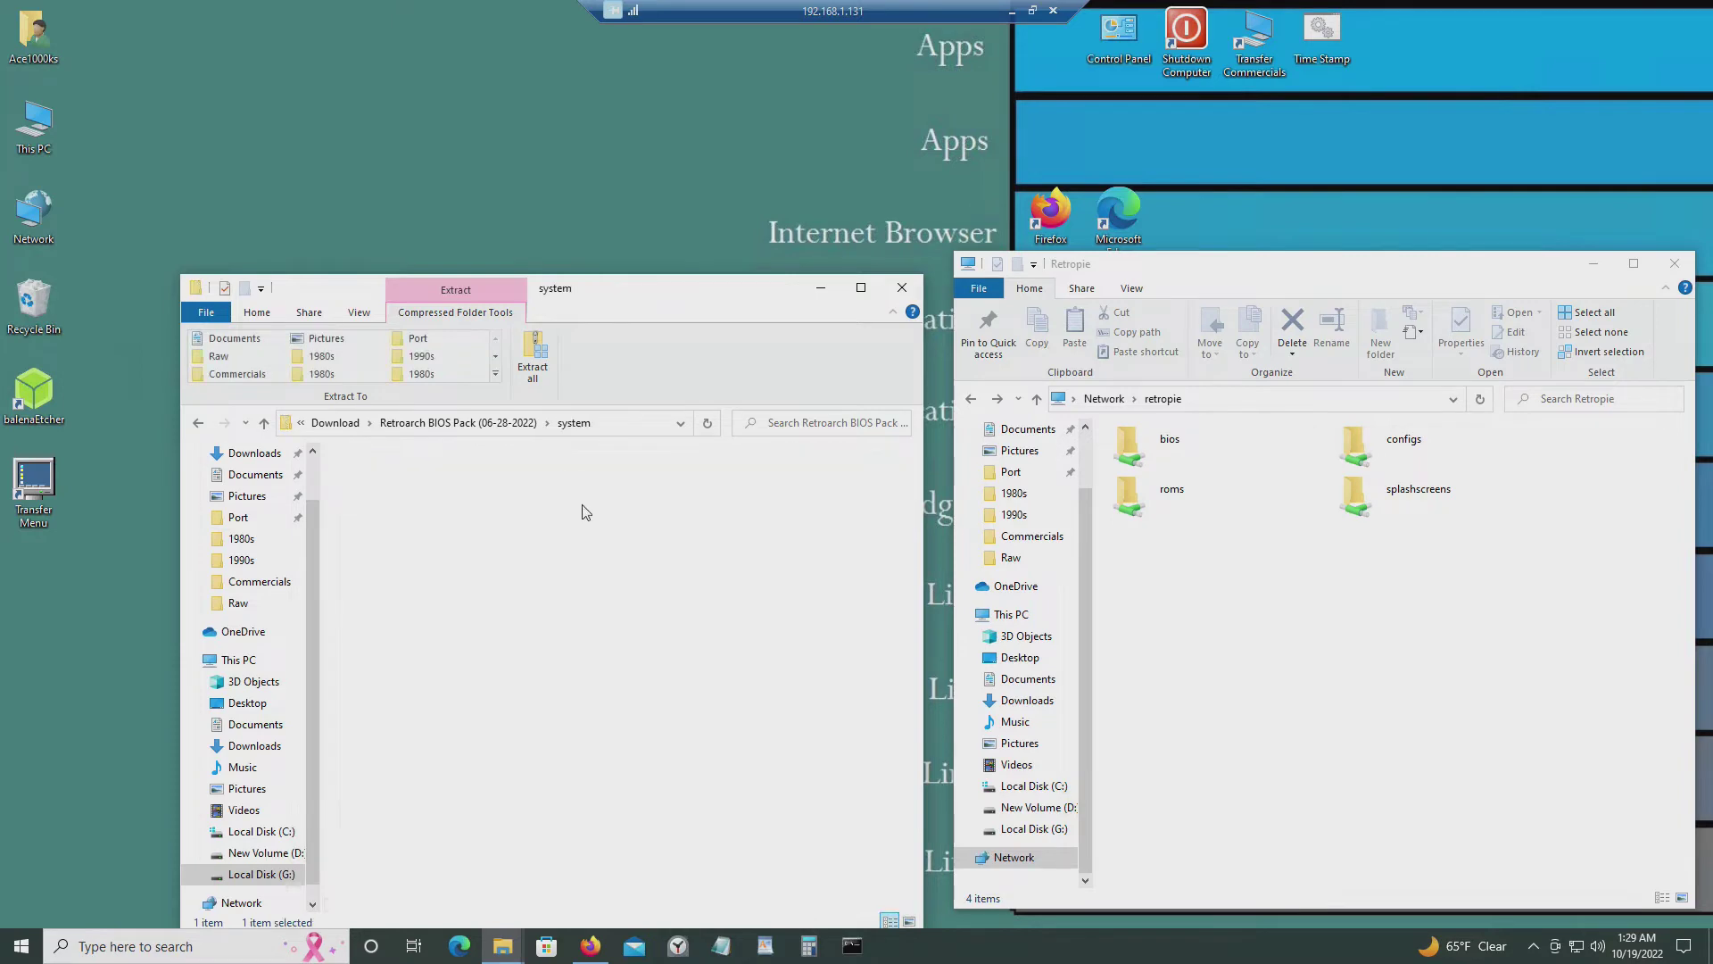
scroll(777, 680, down, 10)
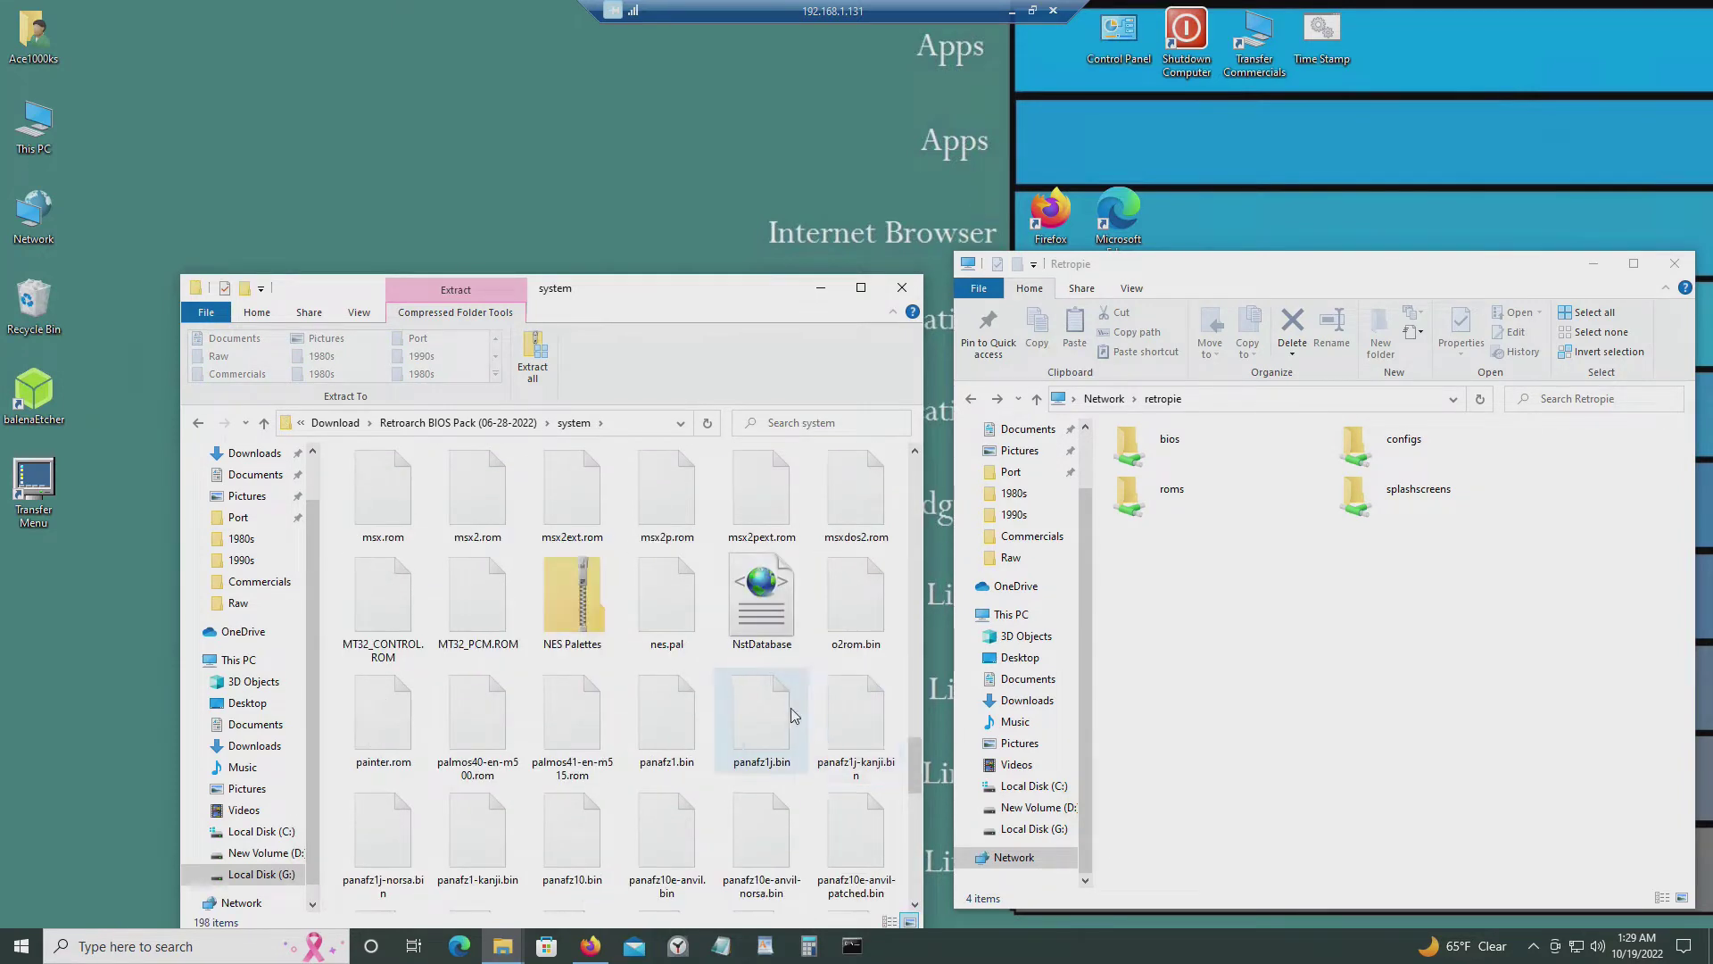
scroll(797, 714, up, 3)
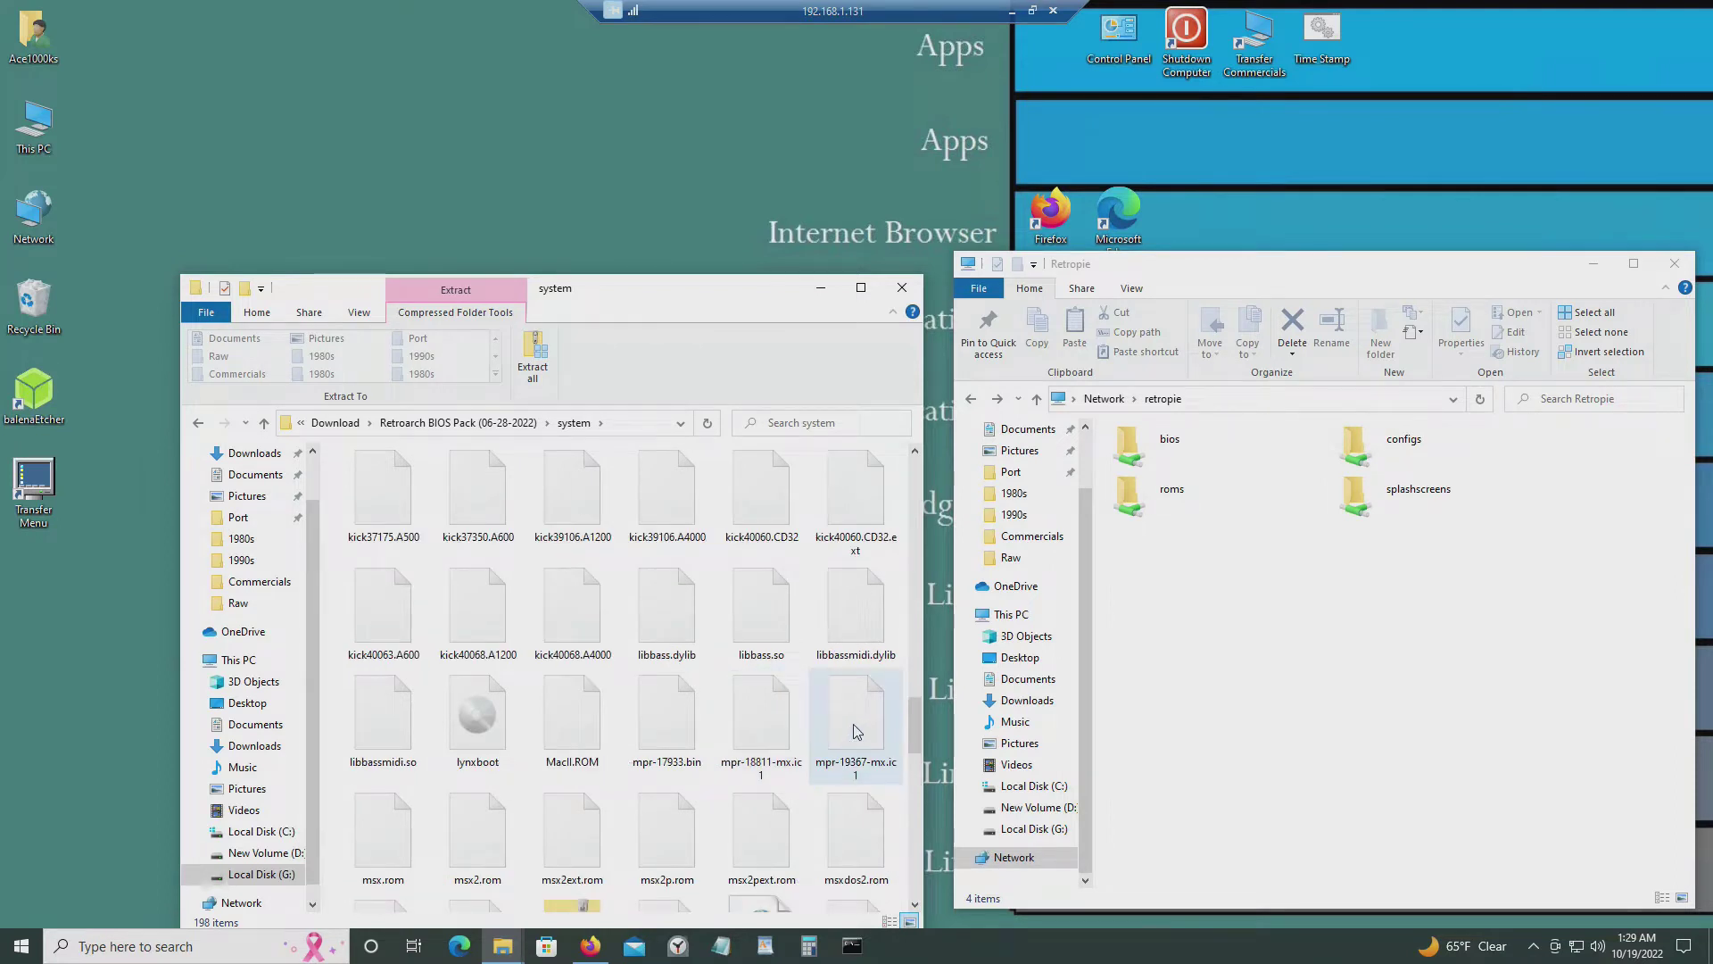
scroll(855, 731, down, 3)
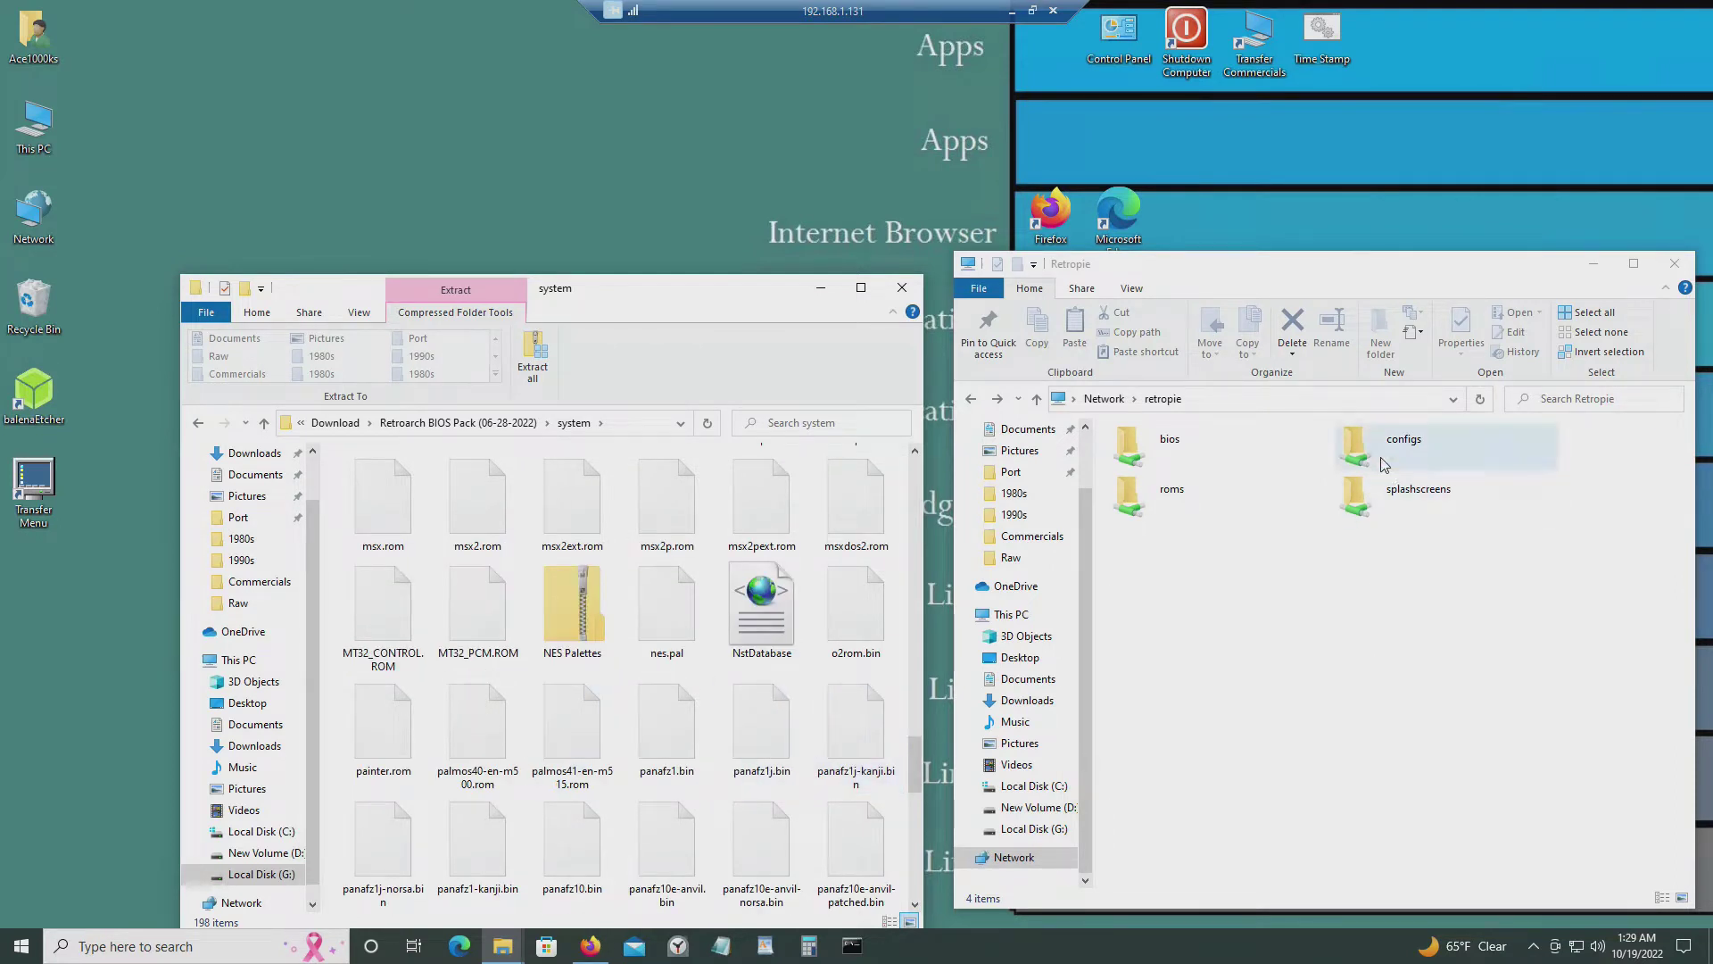
Permanently delete the existing openmsx folder from the retropie share's bios folder.
double_click(1171, 446)
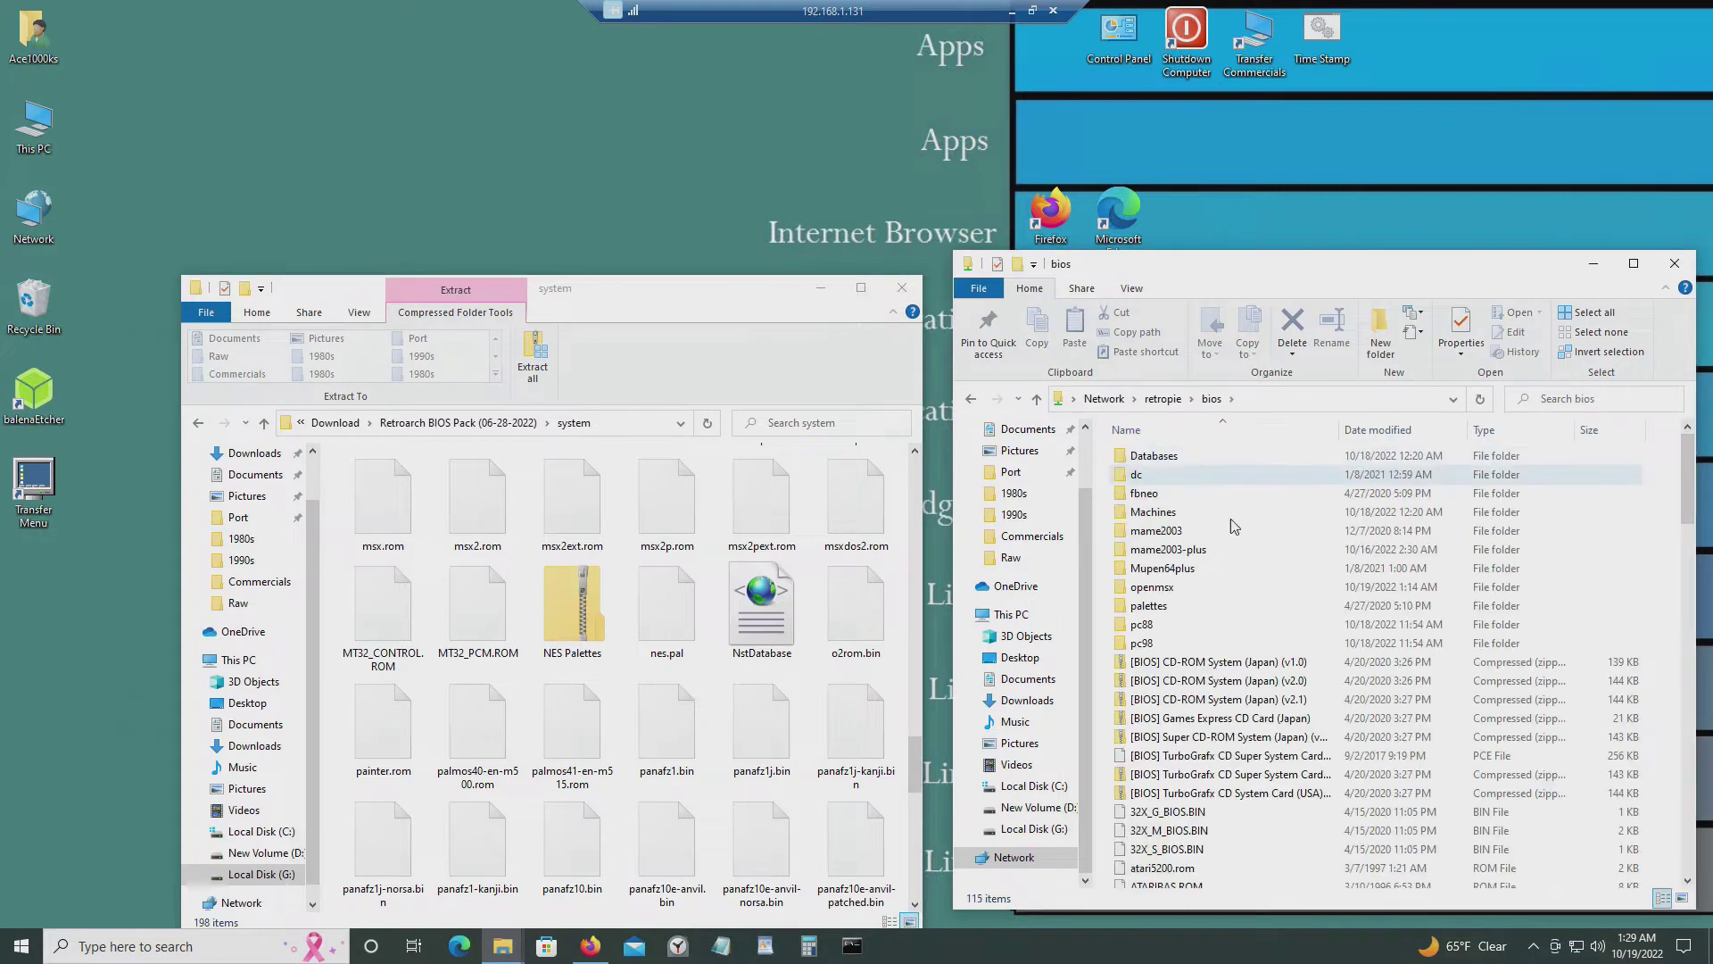
double_click(1183, 587)
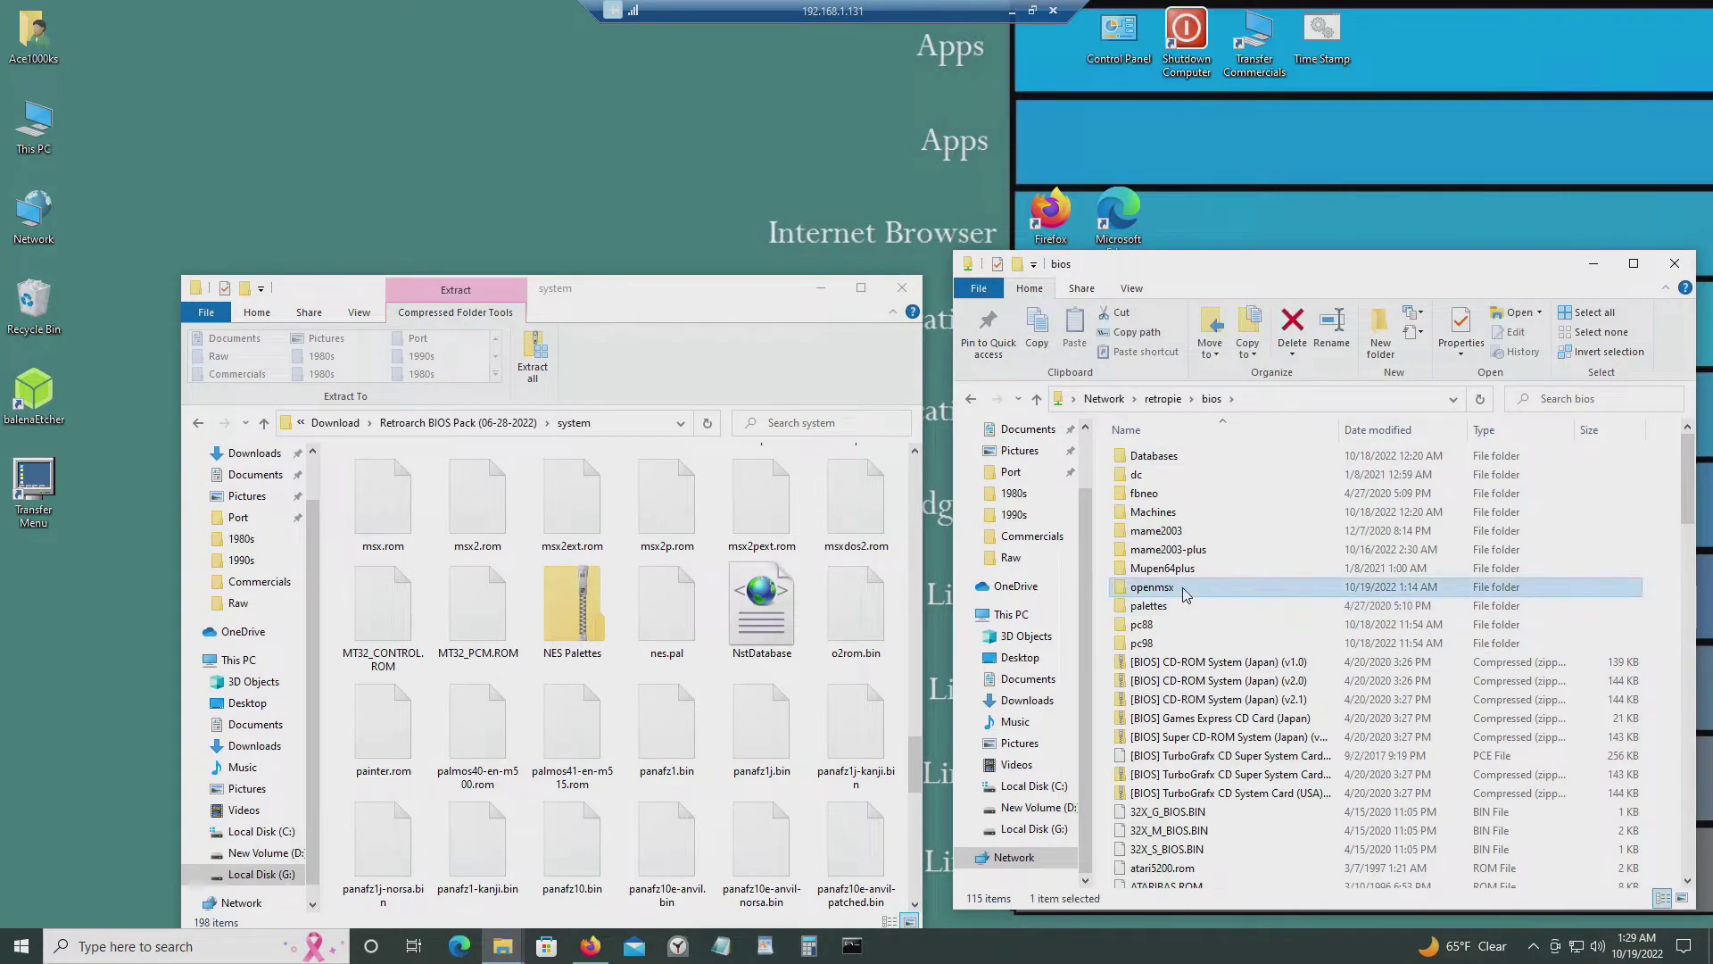
click(971, 399)
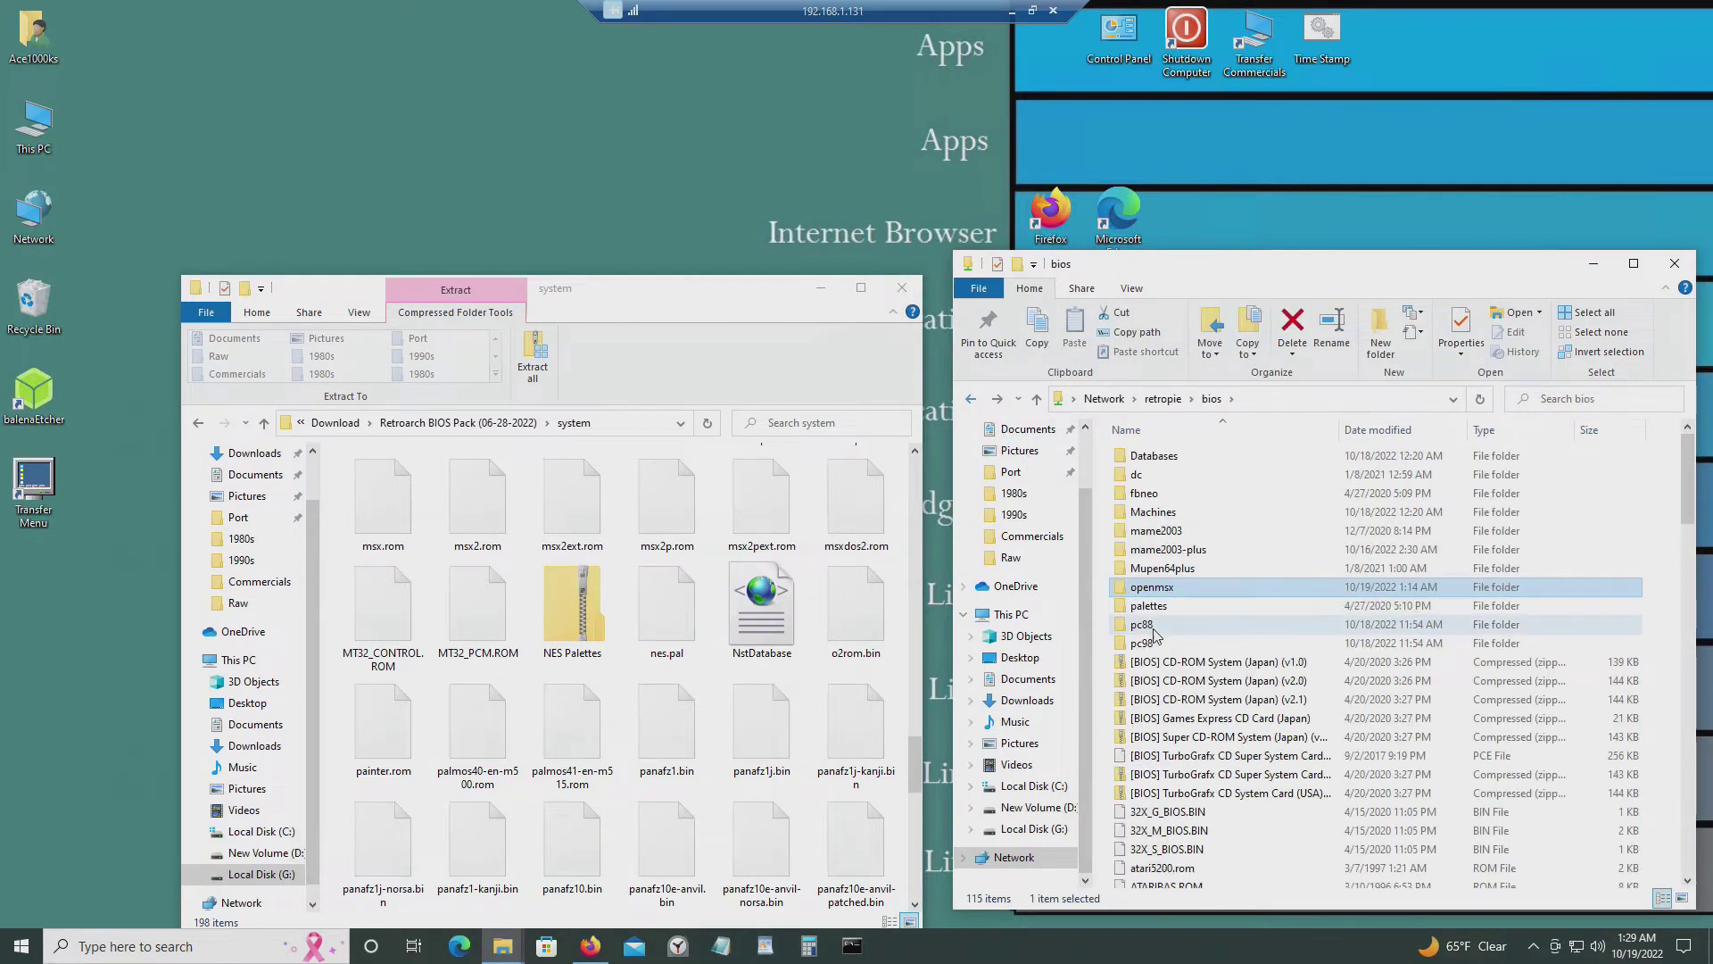
key(Delete)
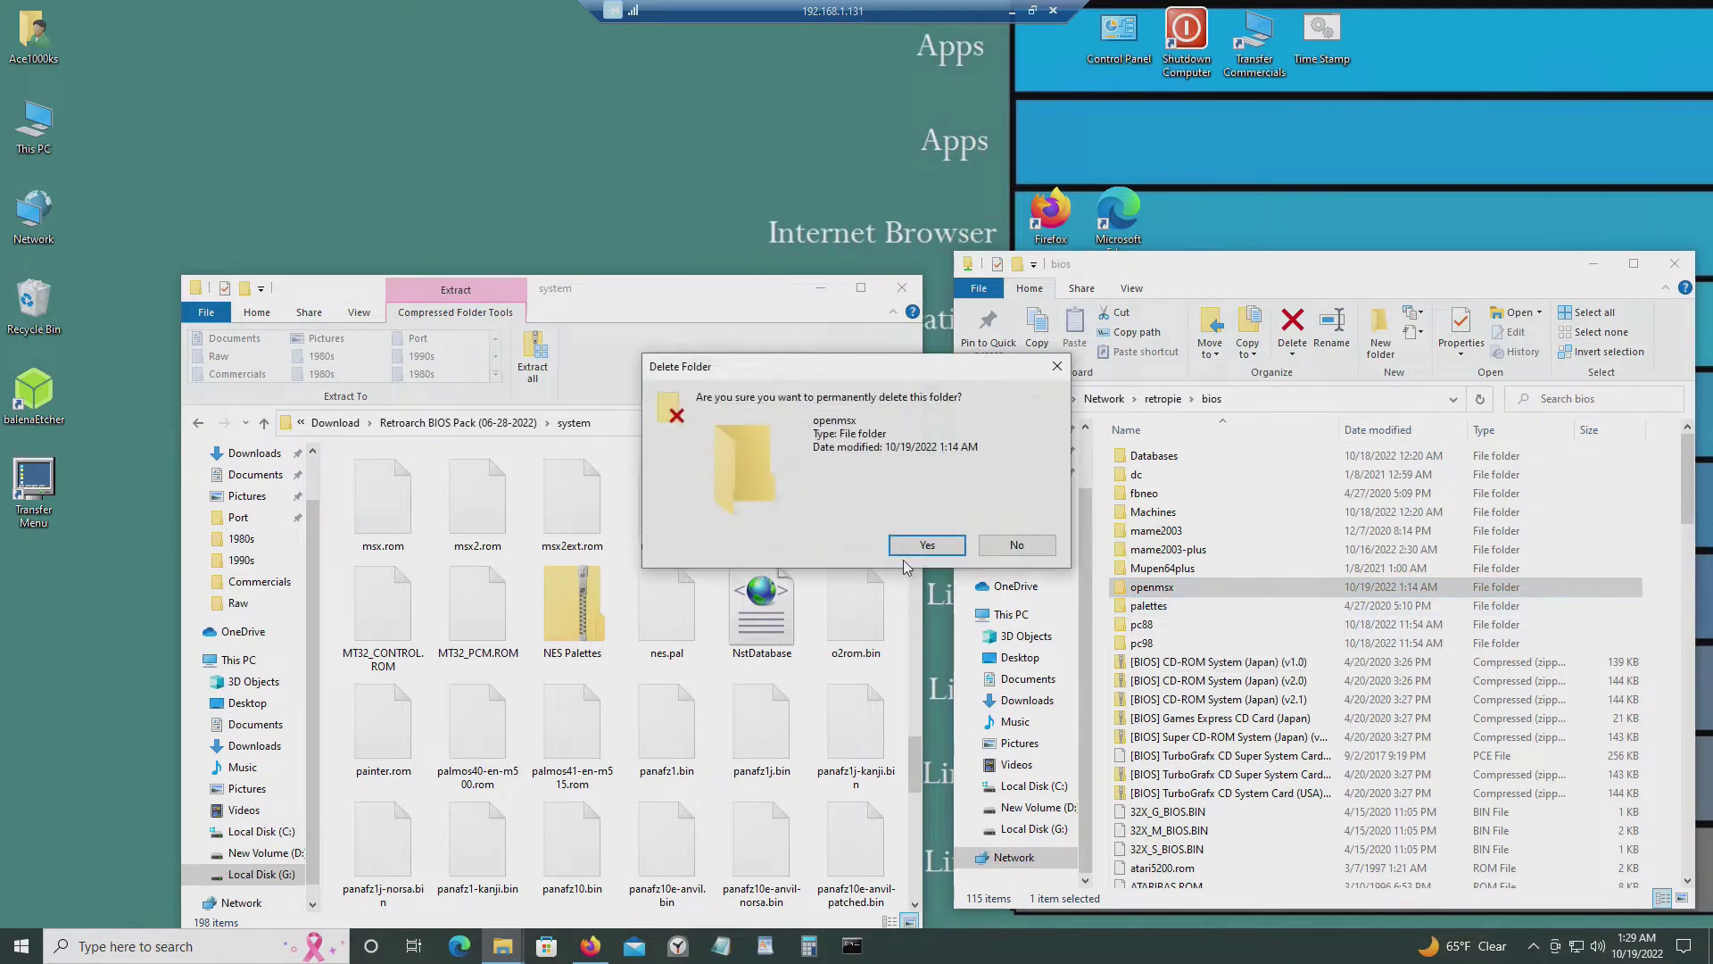
key(Return)
Create a new folder named openmsx in the retropie share's bios folder and open it.
right_click(1106, 587)
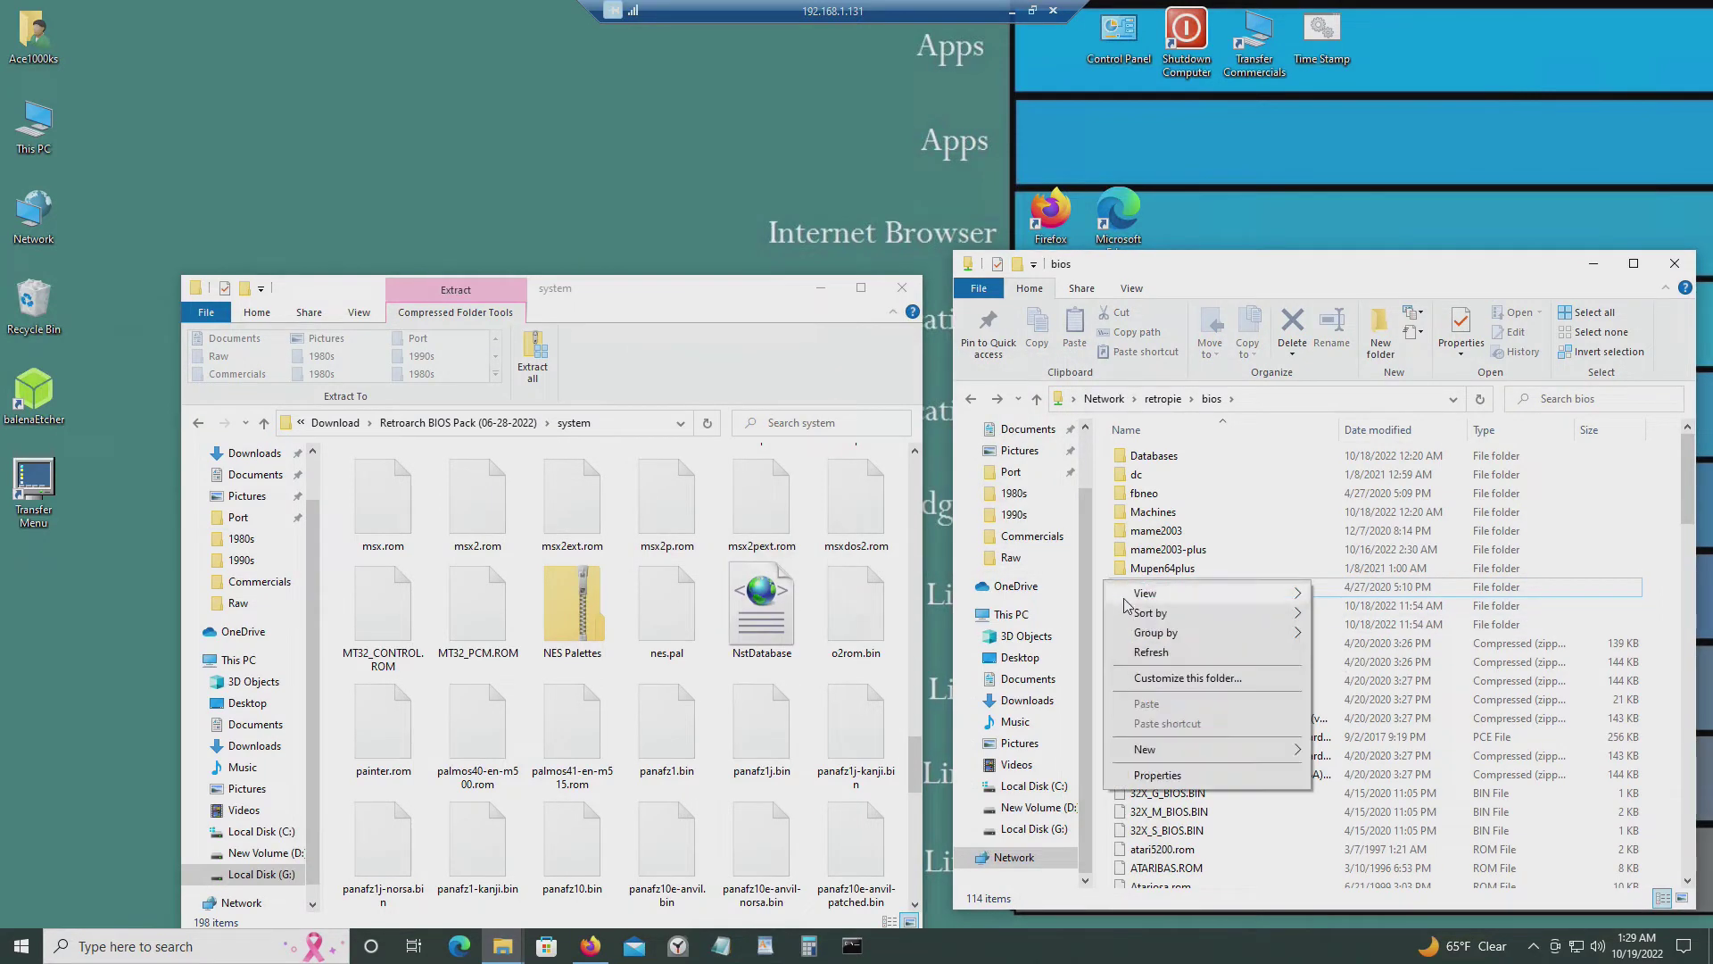
mouse_move(1180, 750)
click(1352, 751)
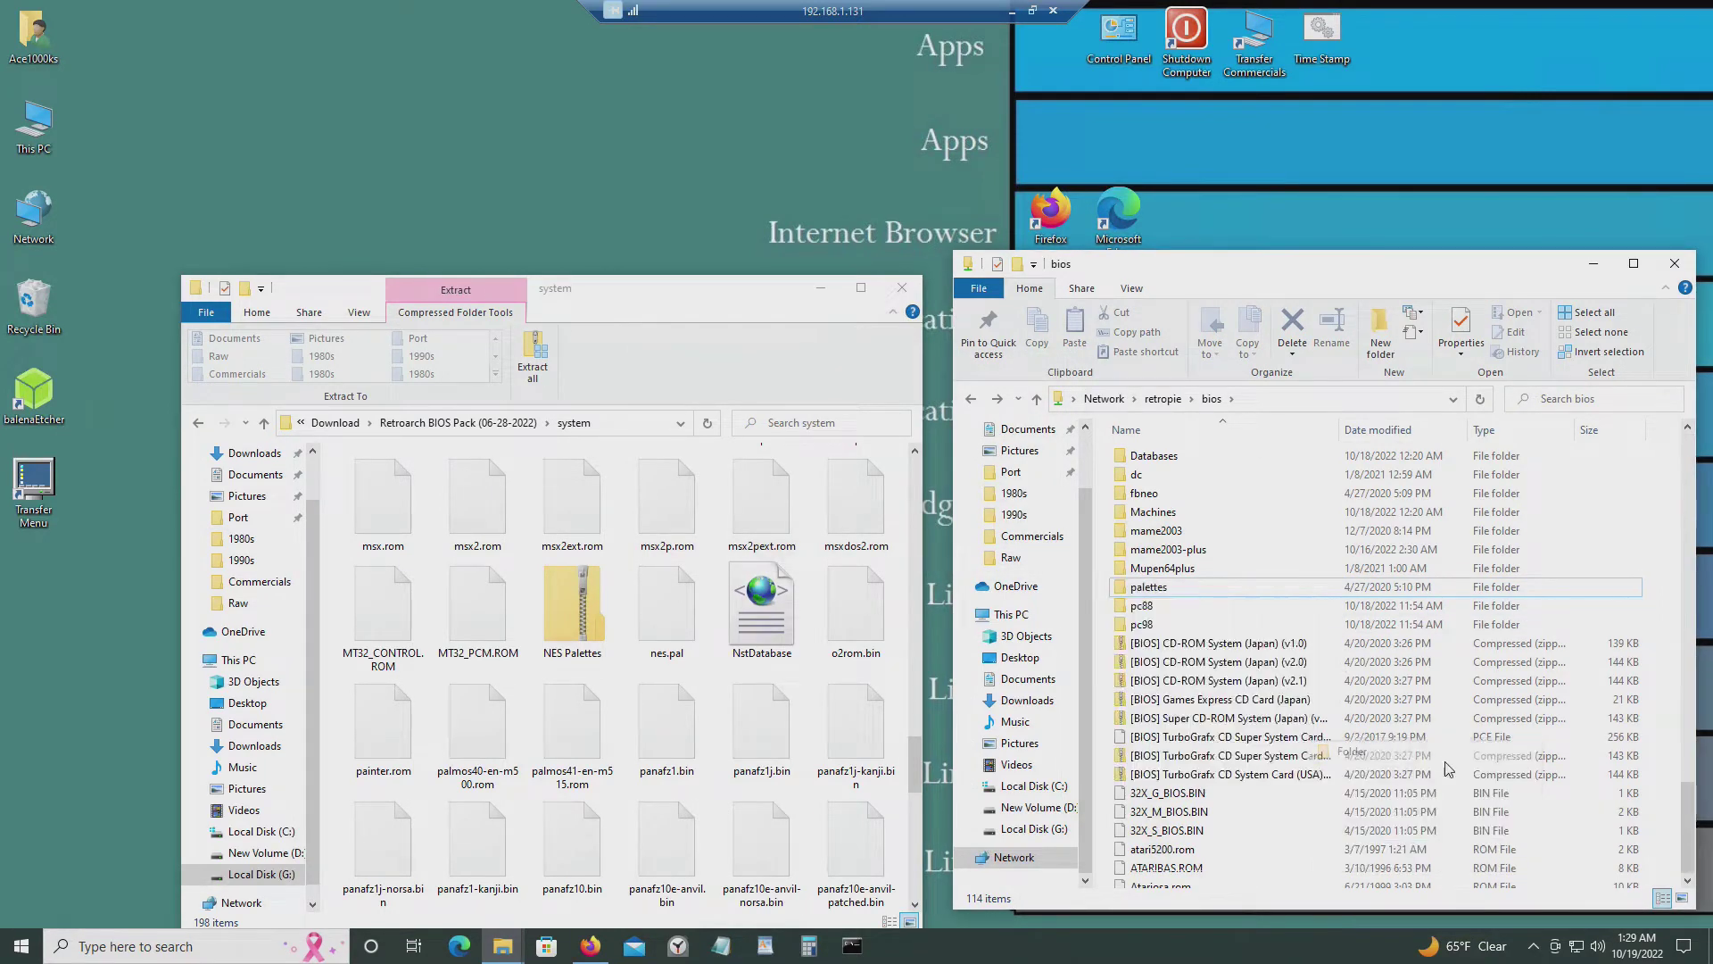
text(opw)
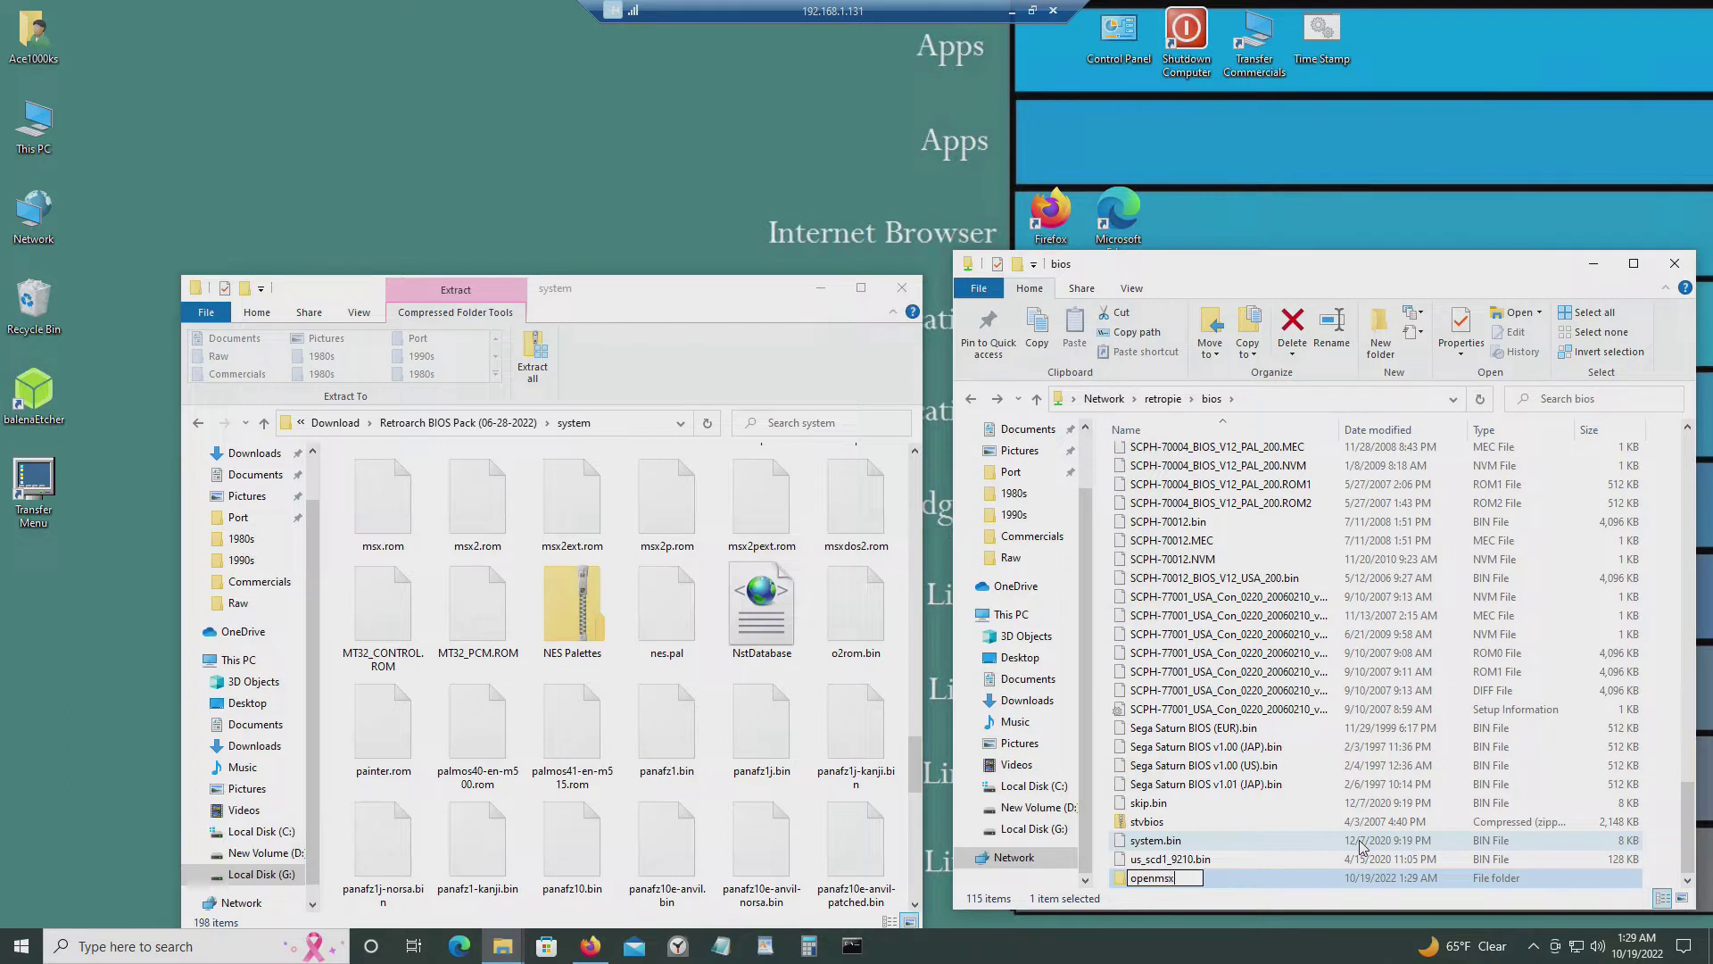
text(nmsx)
key(Return)
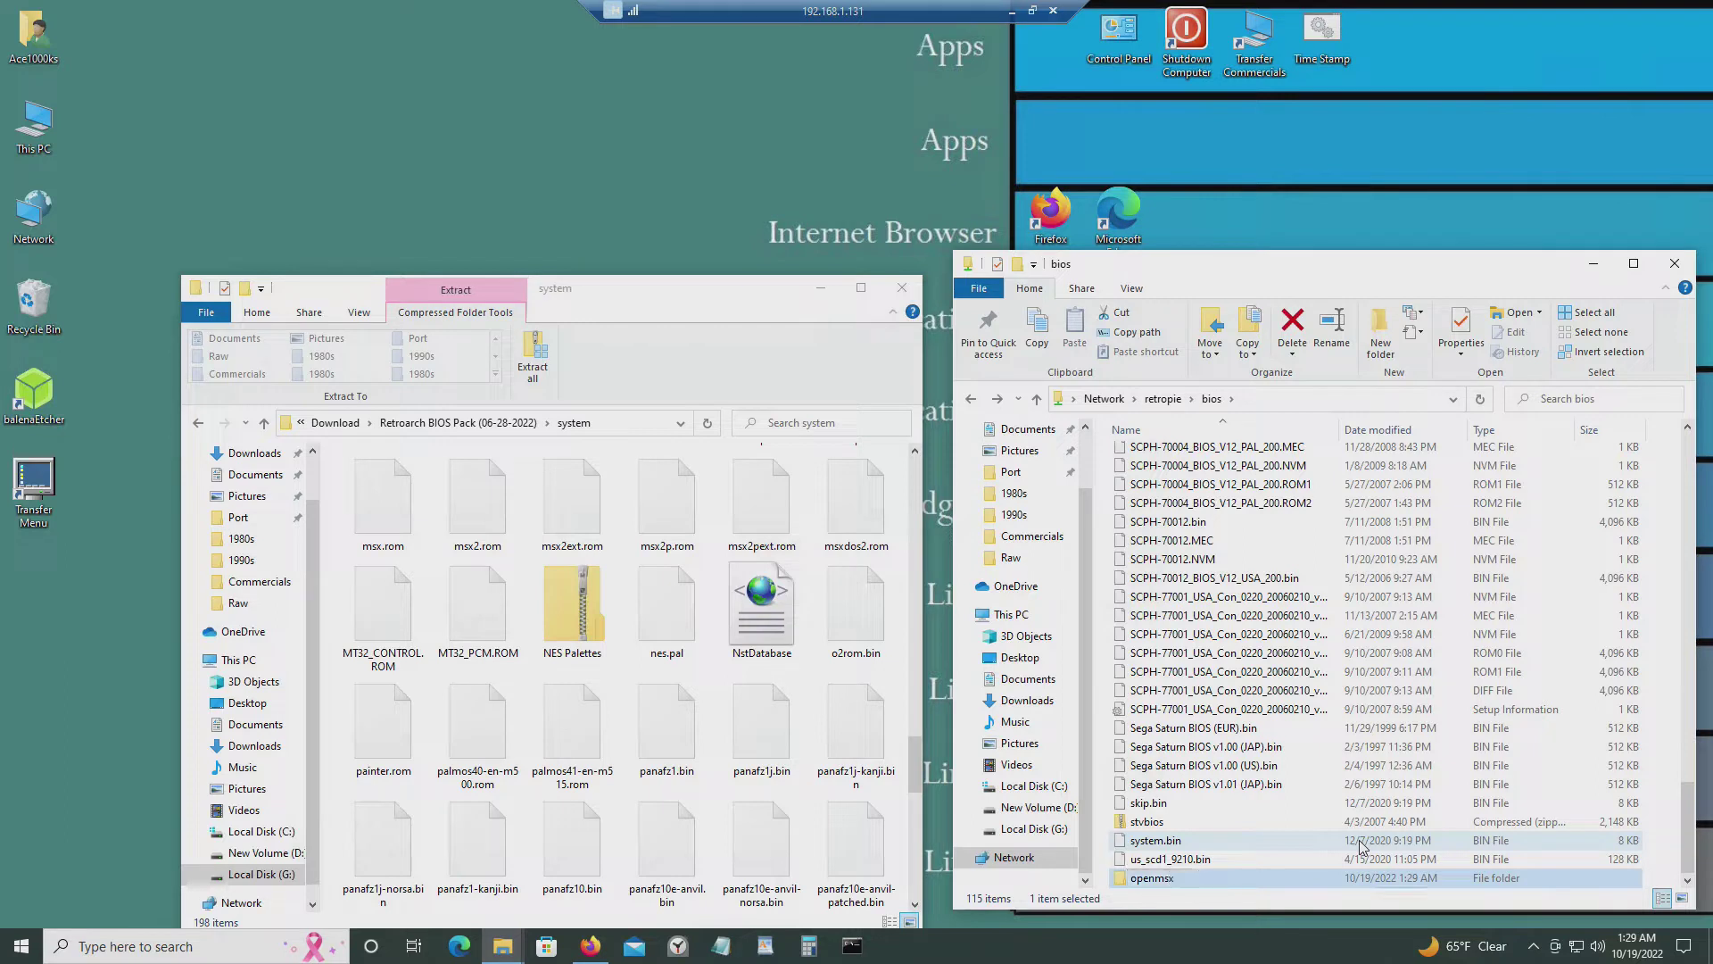
double_click(1252, 886)
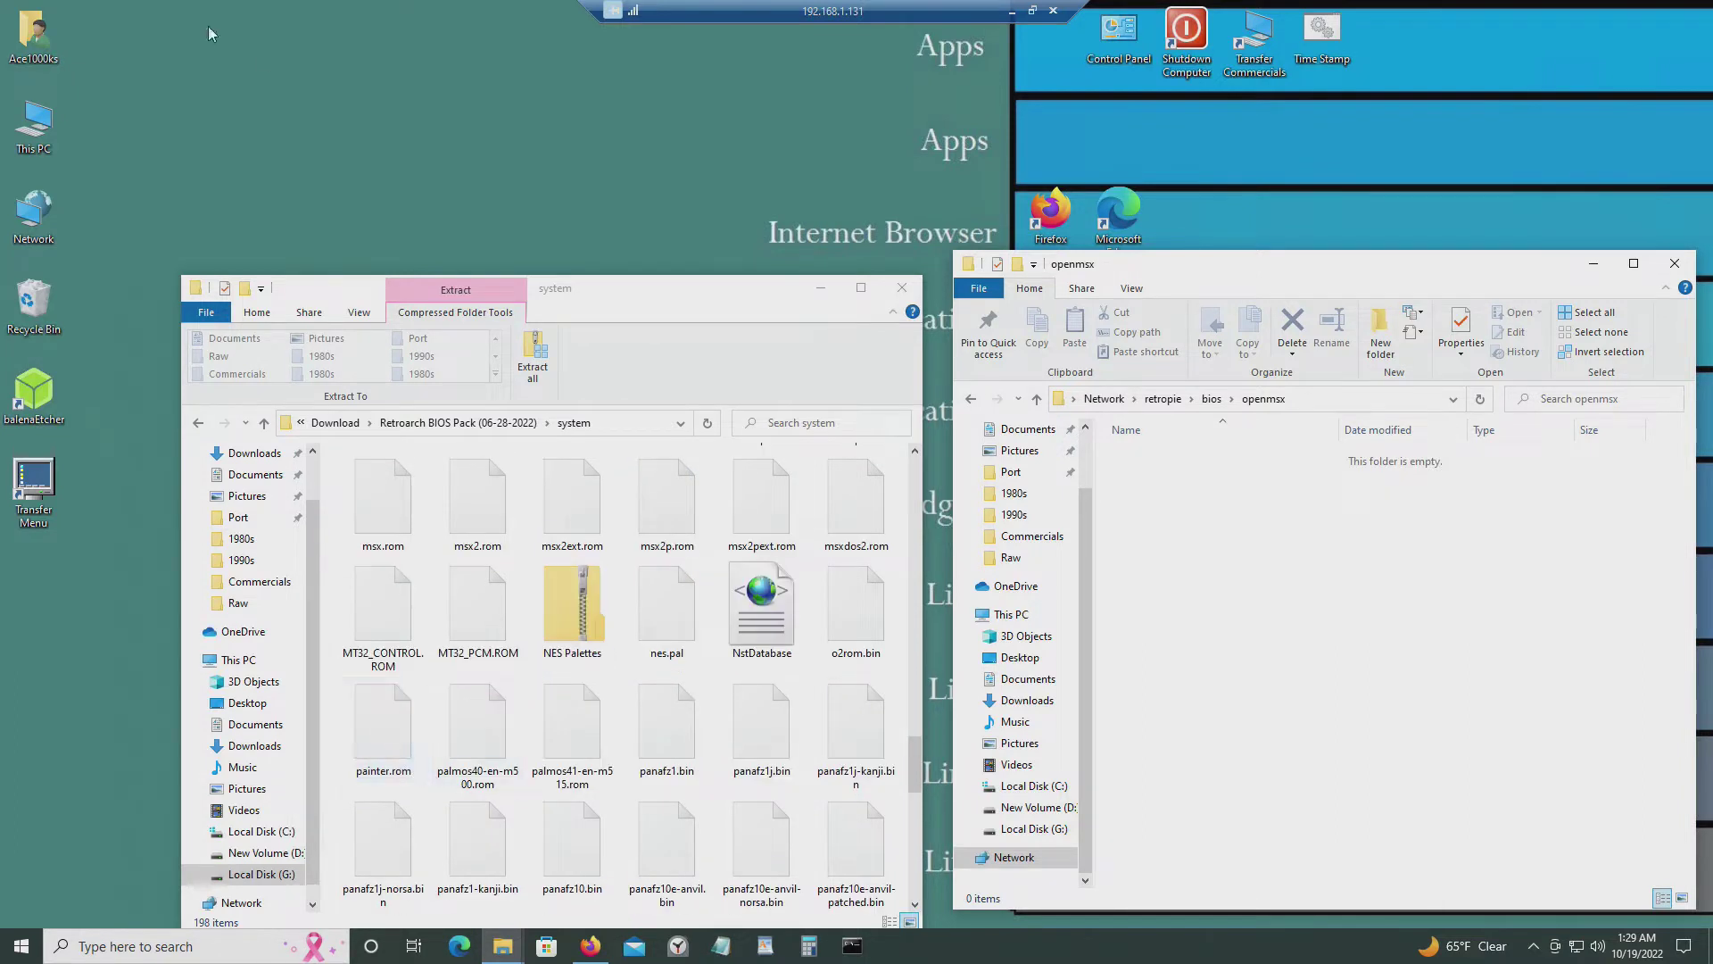
Open a separate This PC window and create a folder named MSX on Local Disk (G:).
double_click(35, 120)
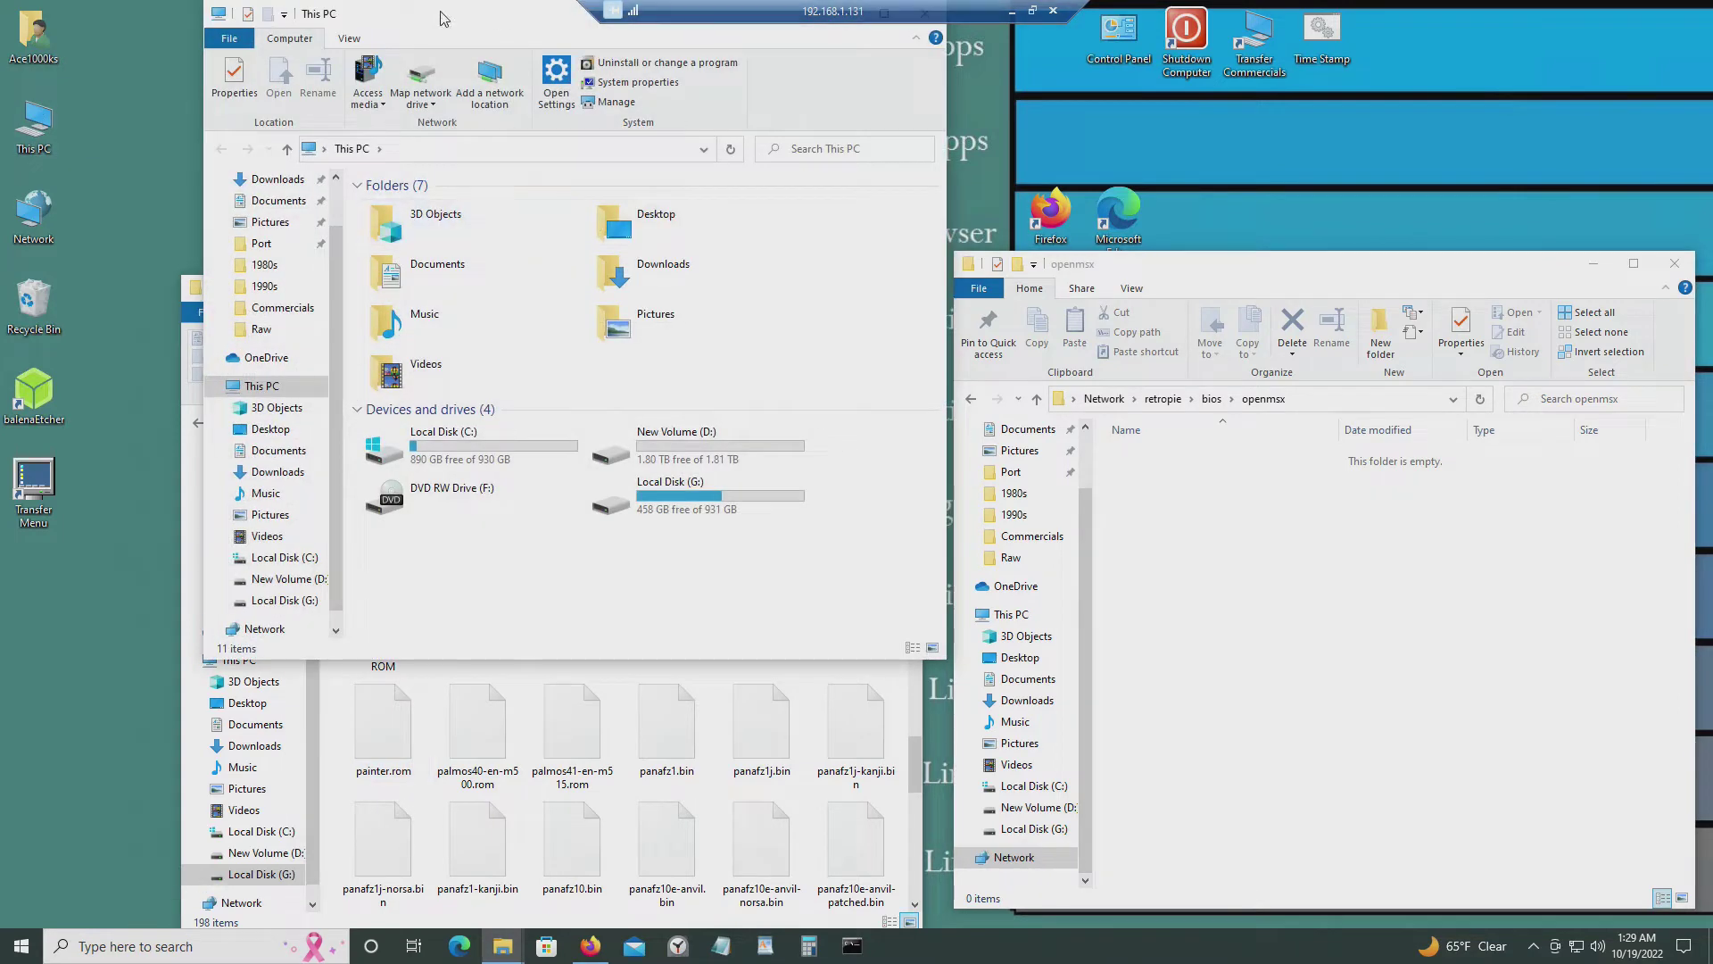
drag(441, 14, 1112, 247)
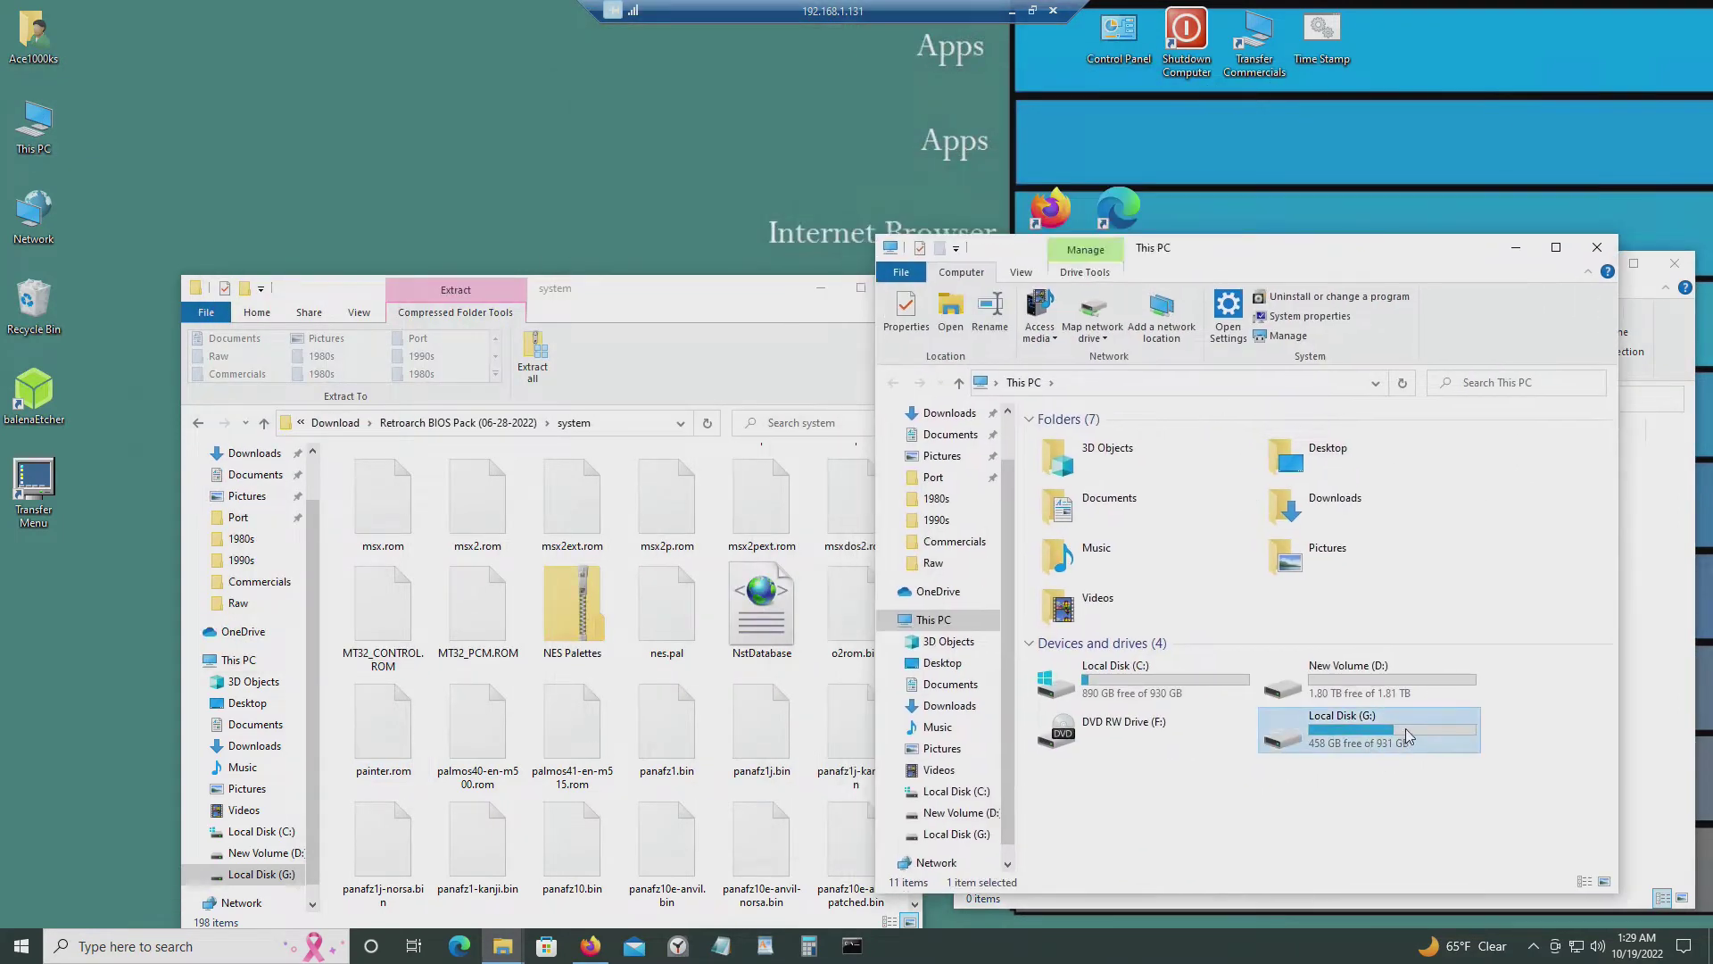
double_click(1401, 734)
right_click(1143, 607)
mouse_move(1291, 822)
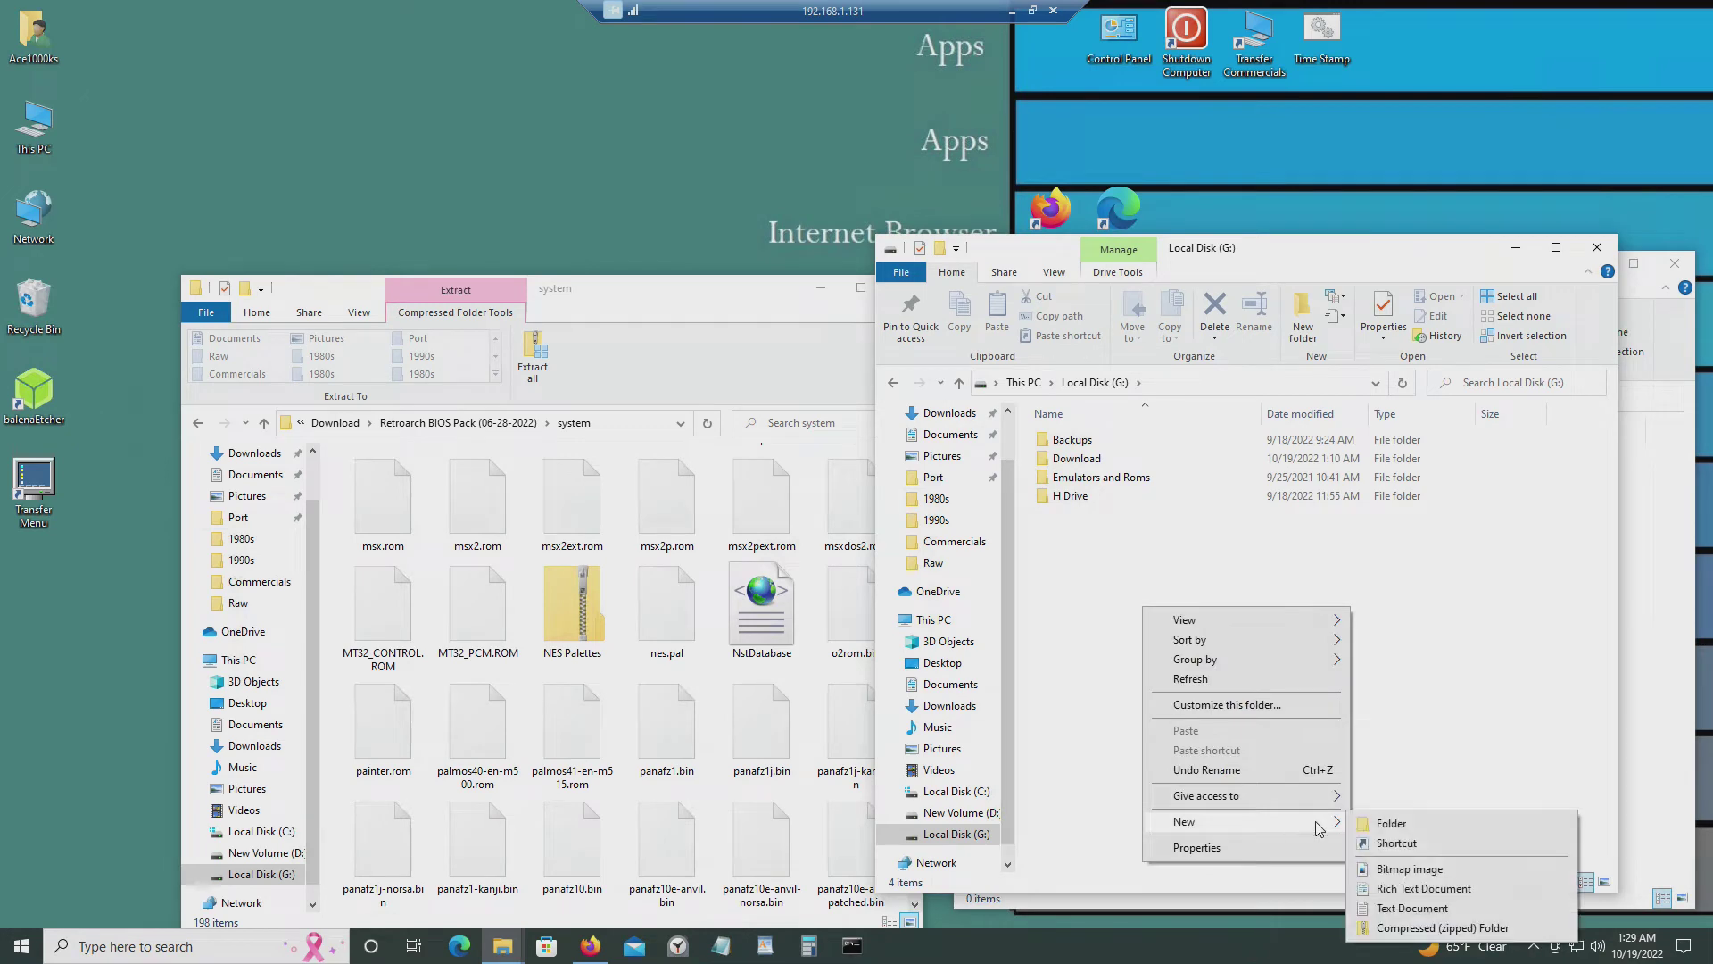
click(1454, 821)
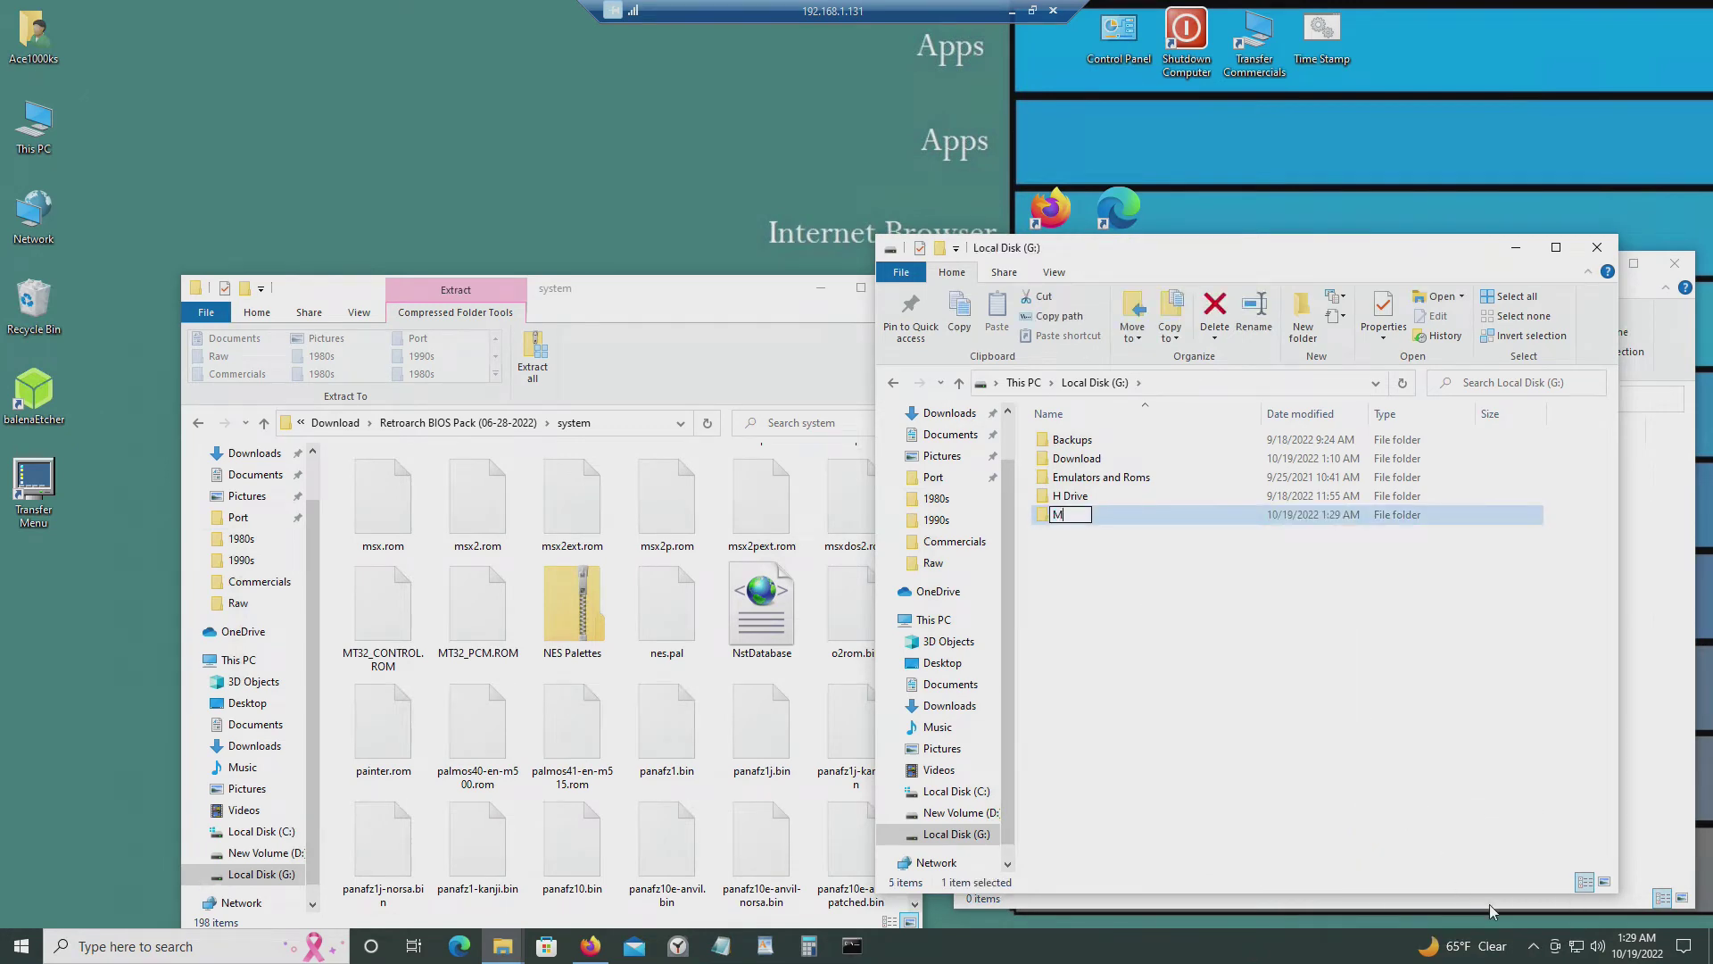
text(MSX)
key(Return)
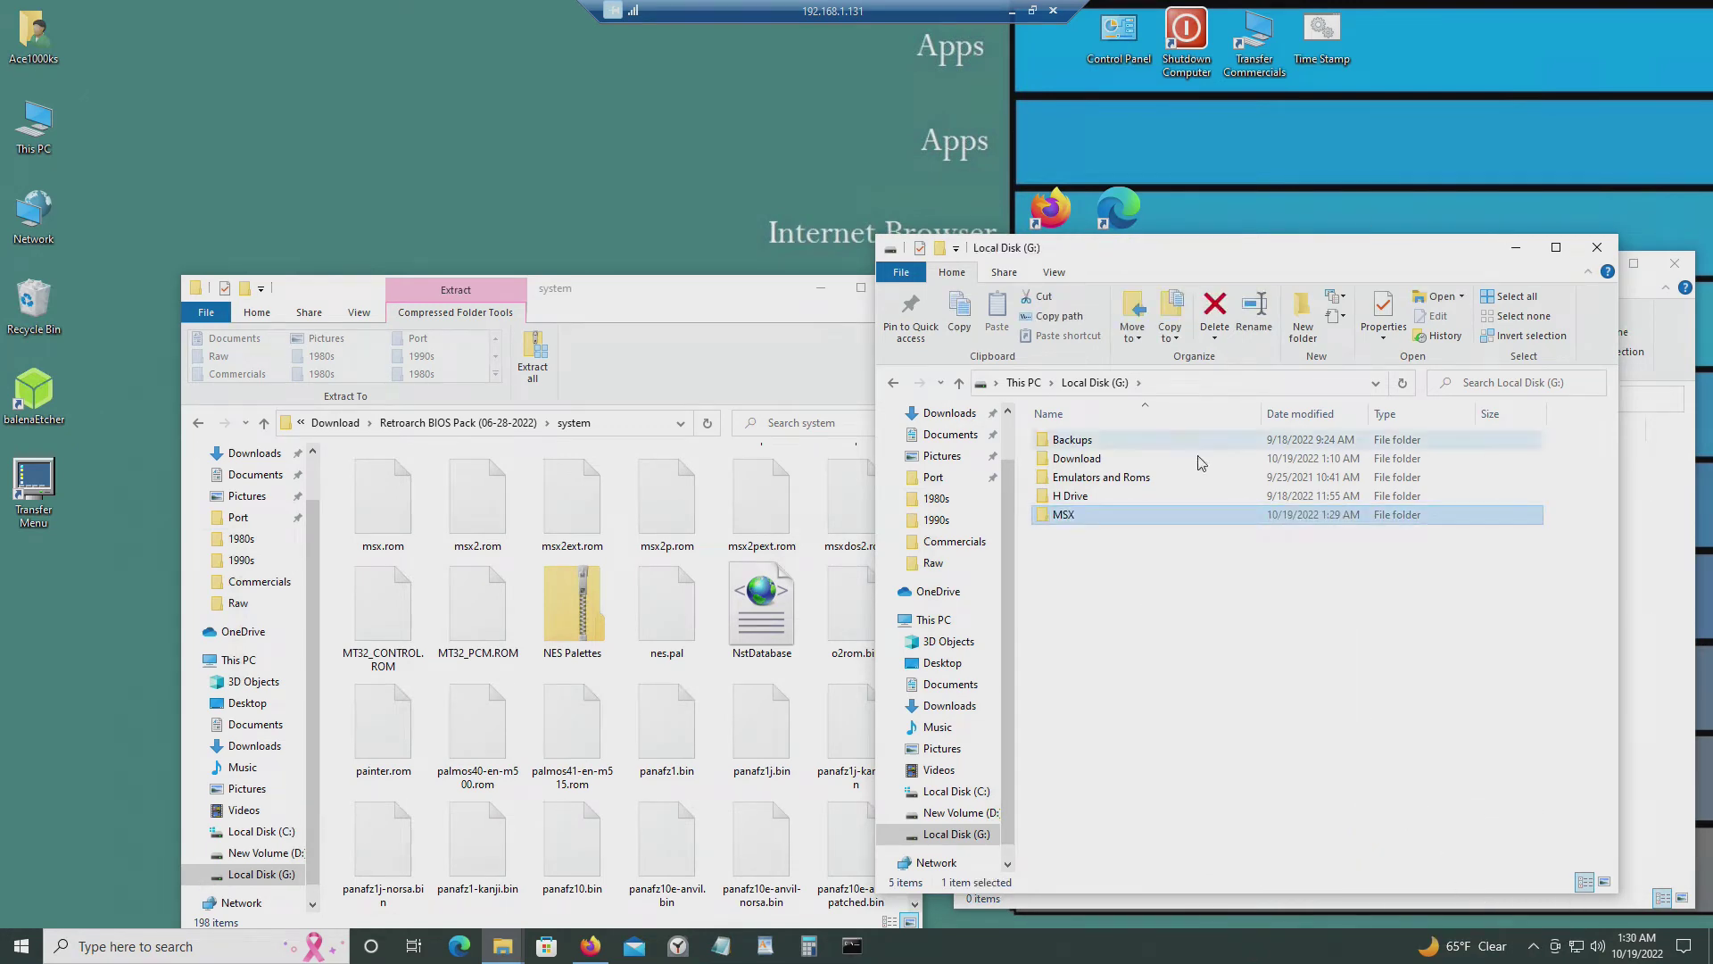
Copy the six ROMs from msx.rom through msxdos2.rom out of the BIOS pack's system folder into G:\MSX.
double_click(1196, 517)
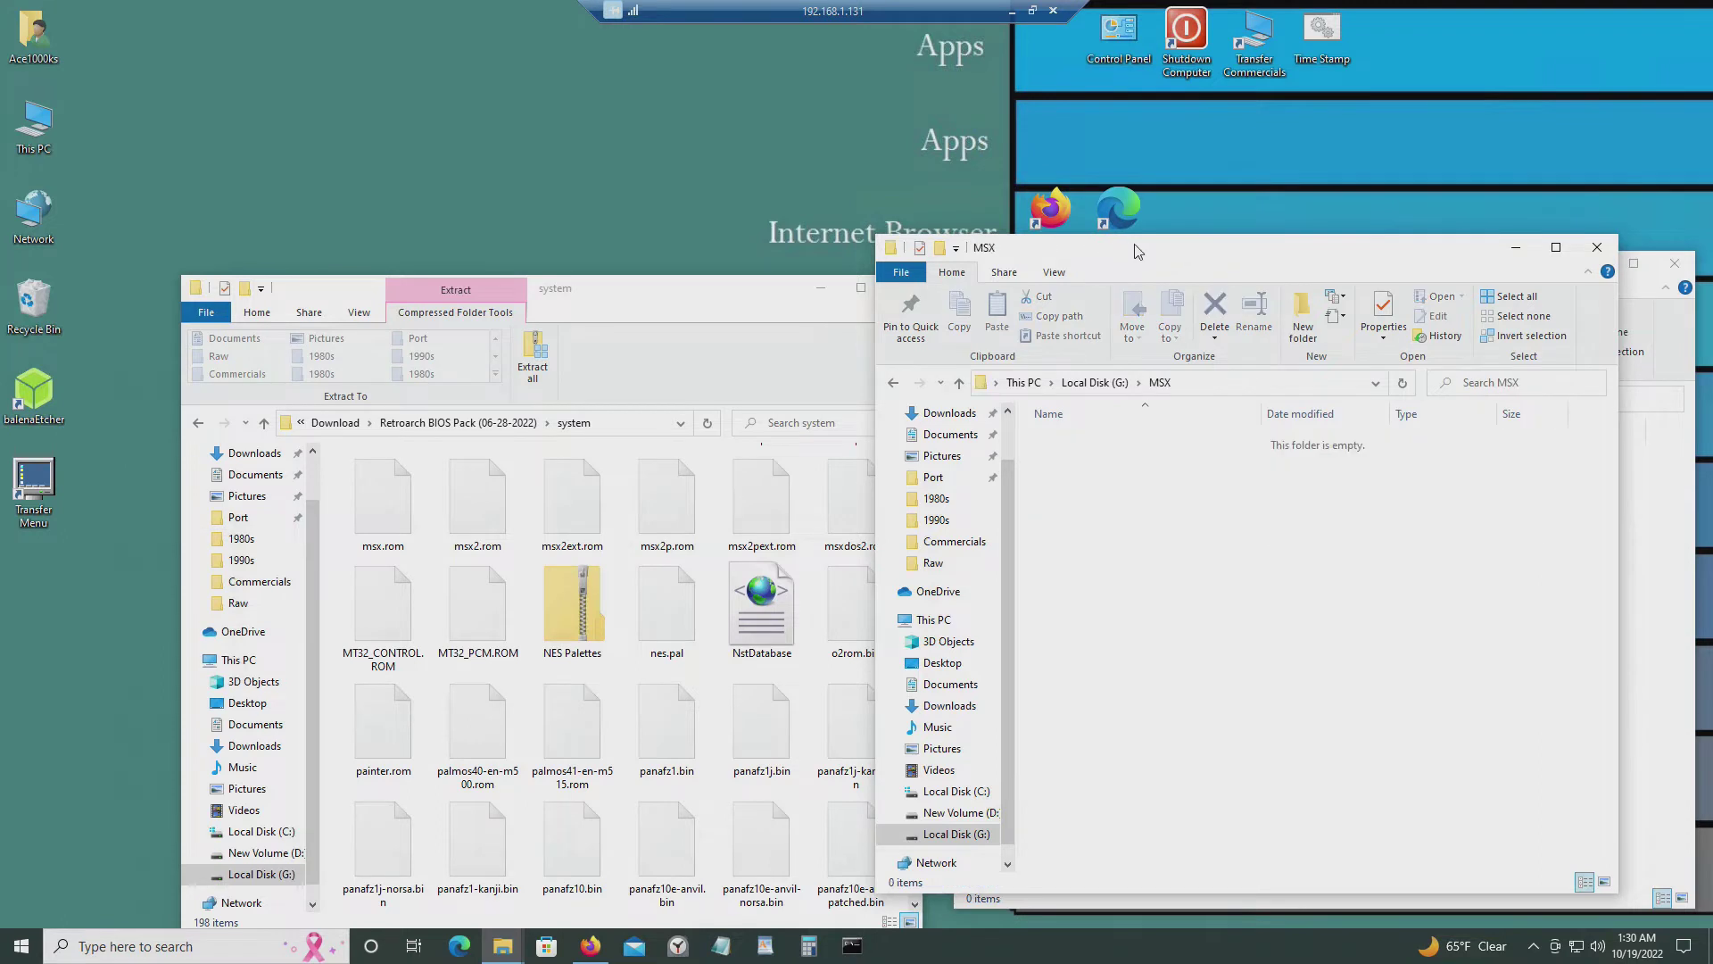
drag(1136, 250, 1194, 289)
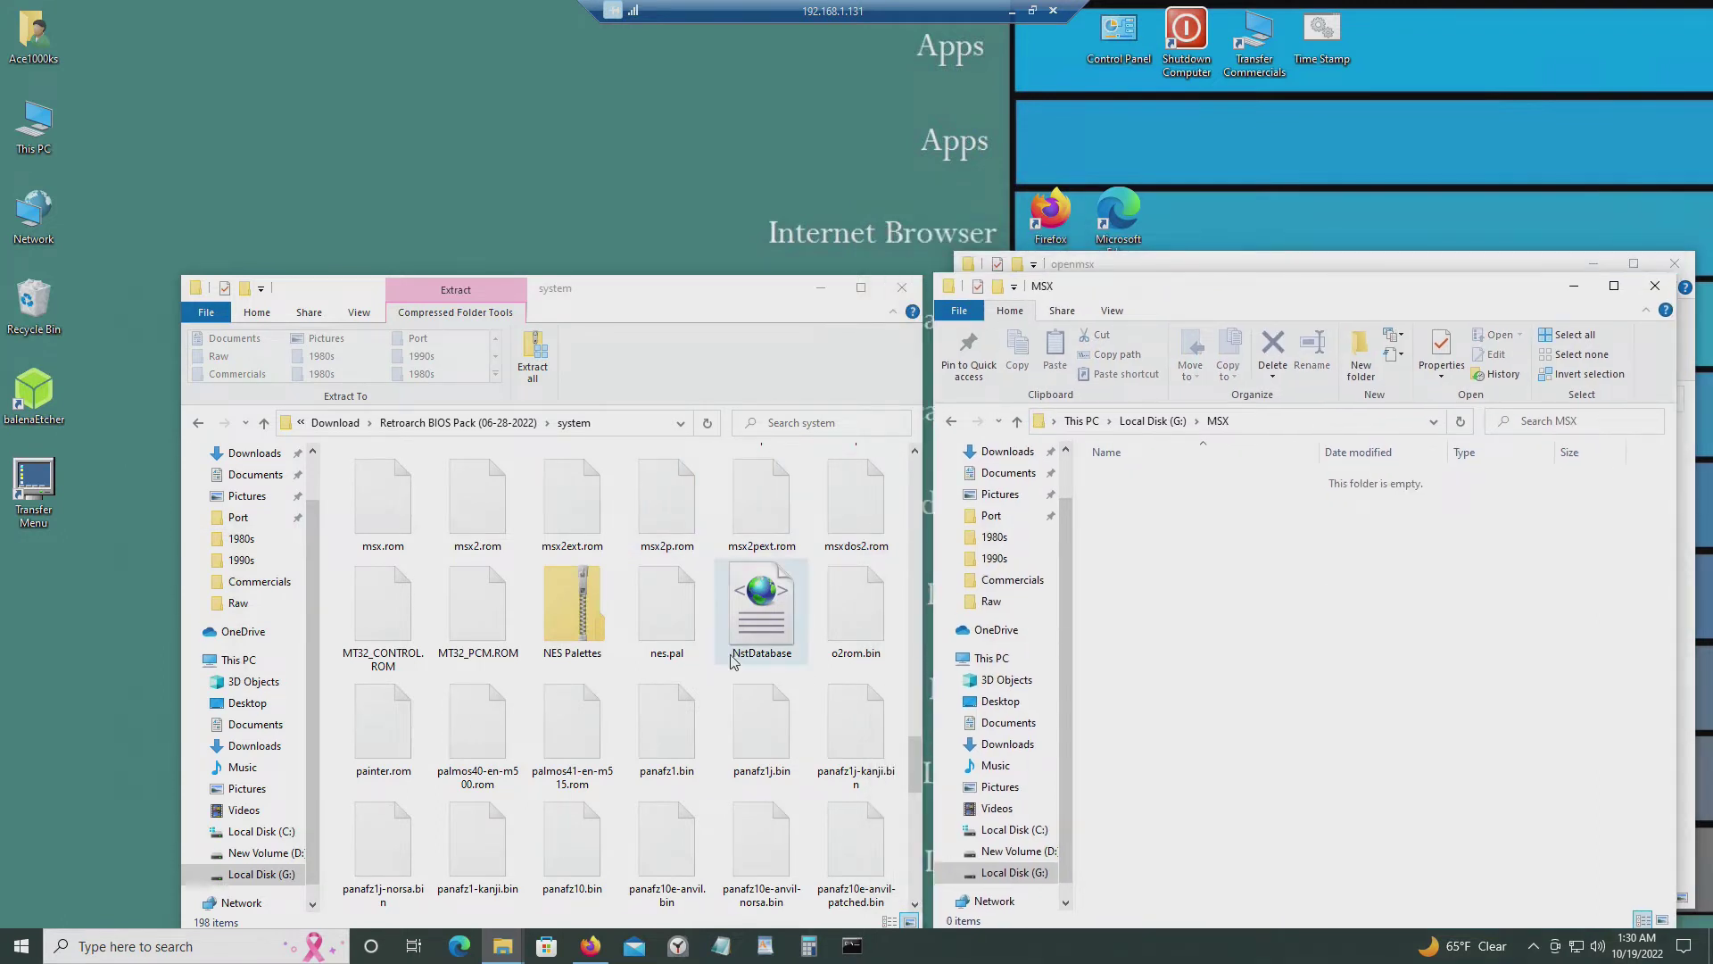
scroll(733, 674, down, 2)
scroll(733, 674, up, 2)
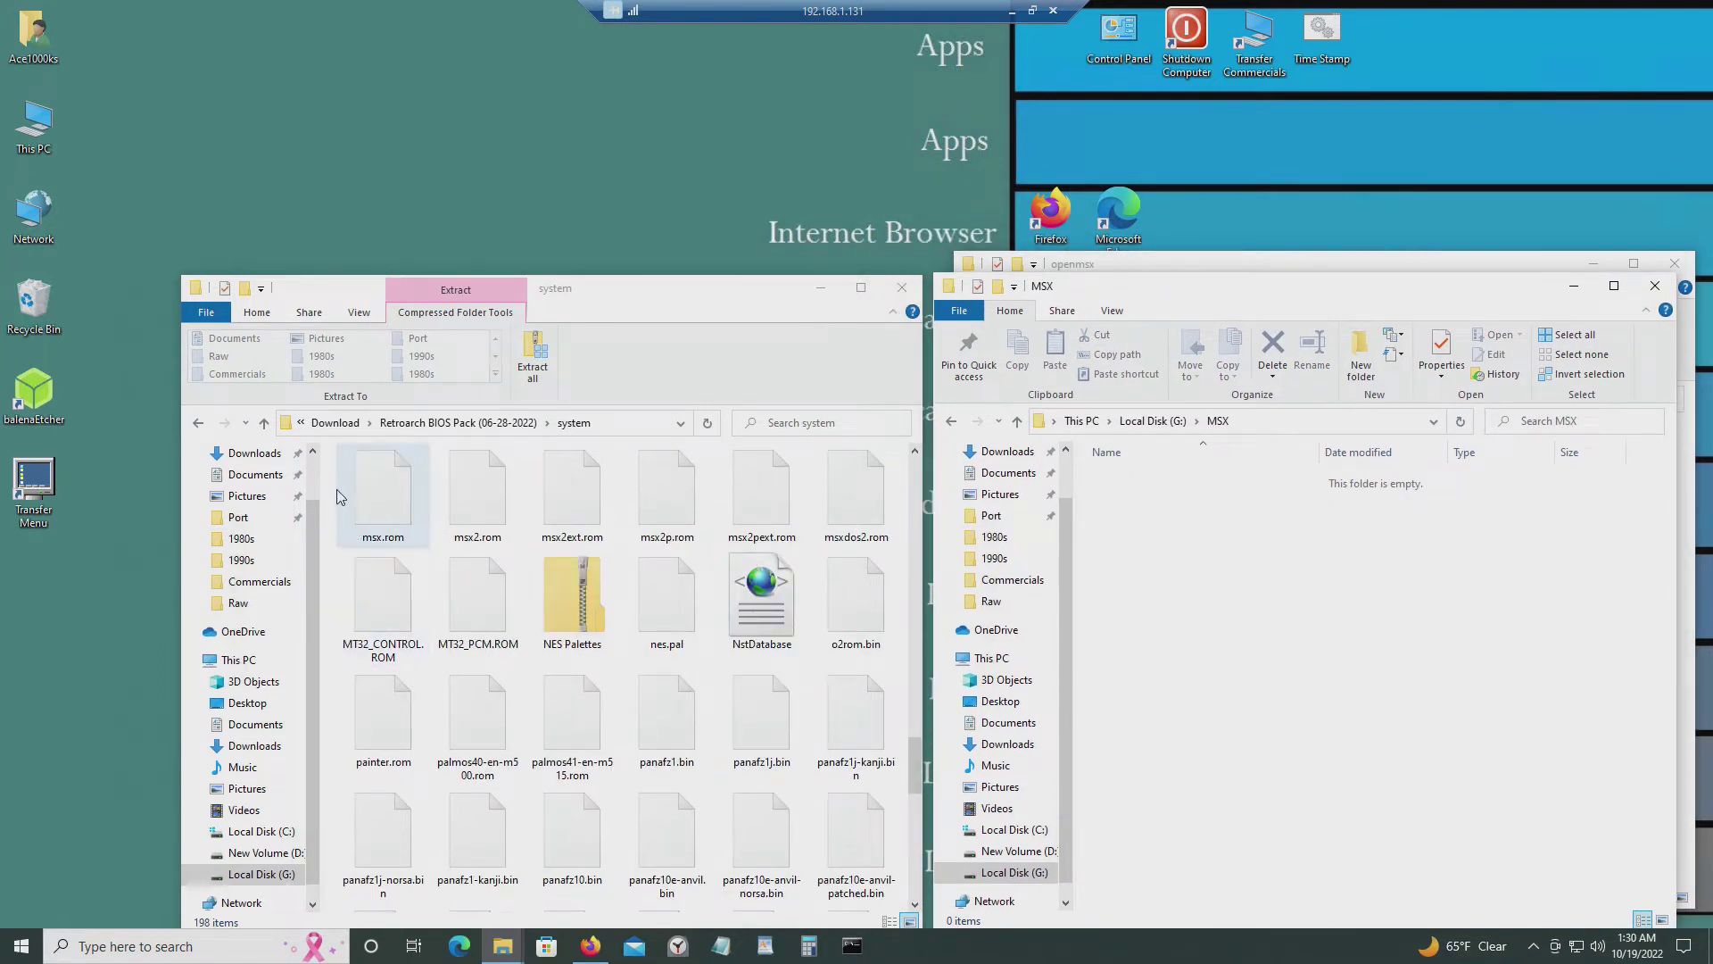
drag(325, 475, 614, 496)
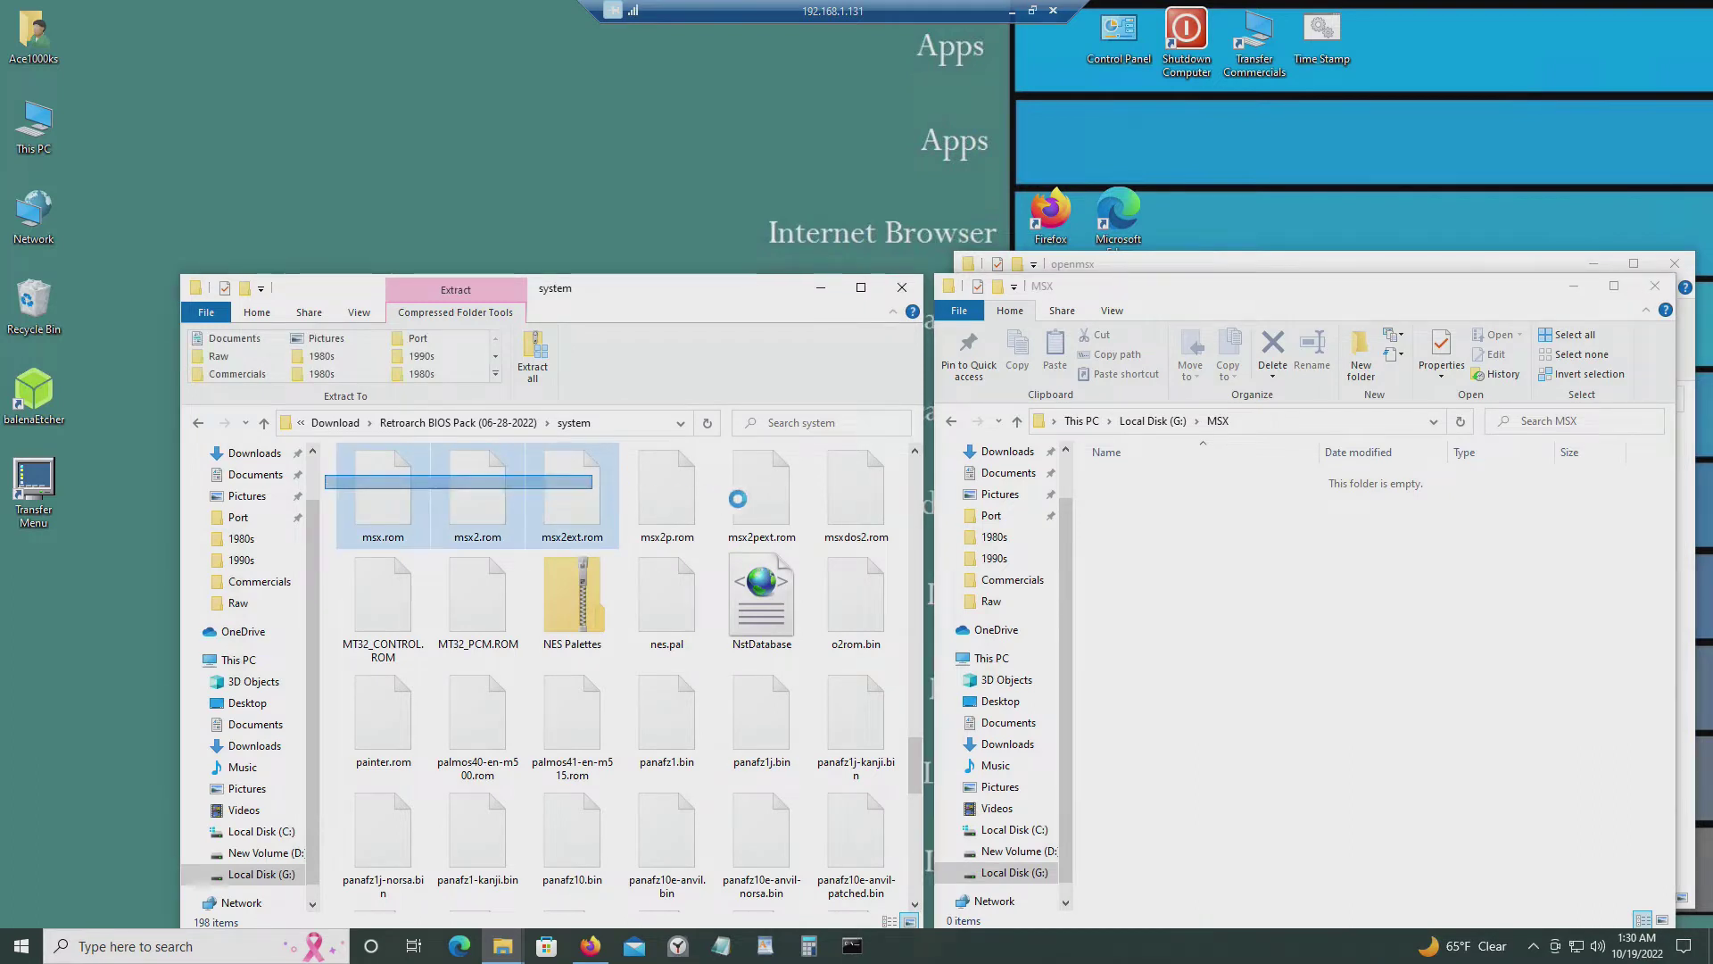
drag(737, 498, 1293, 592)
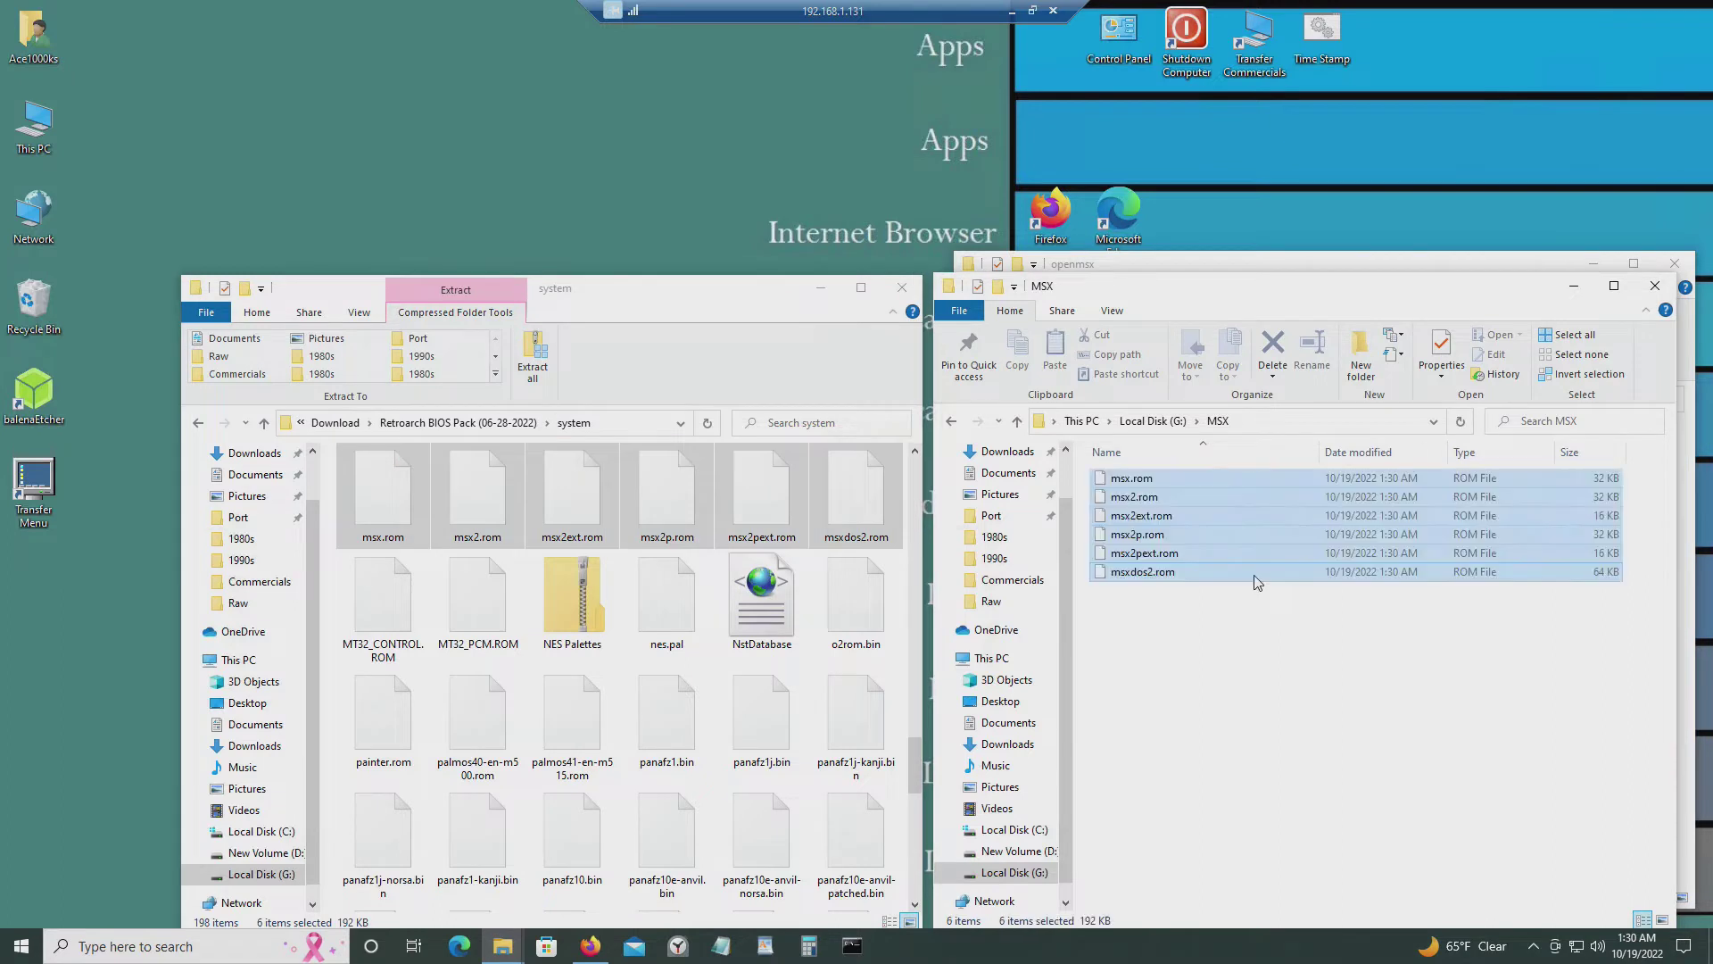
scroll(532, 605, up, 3)
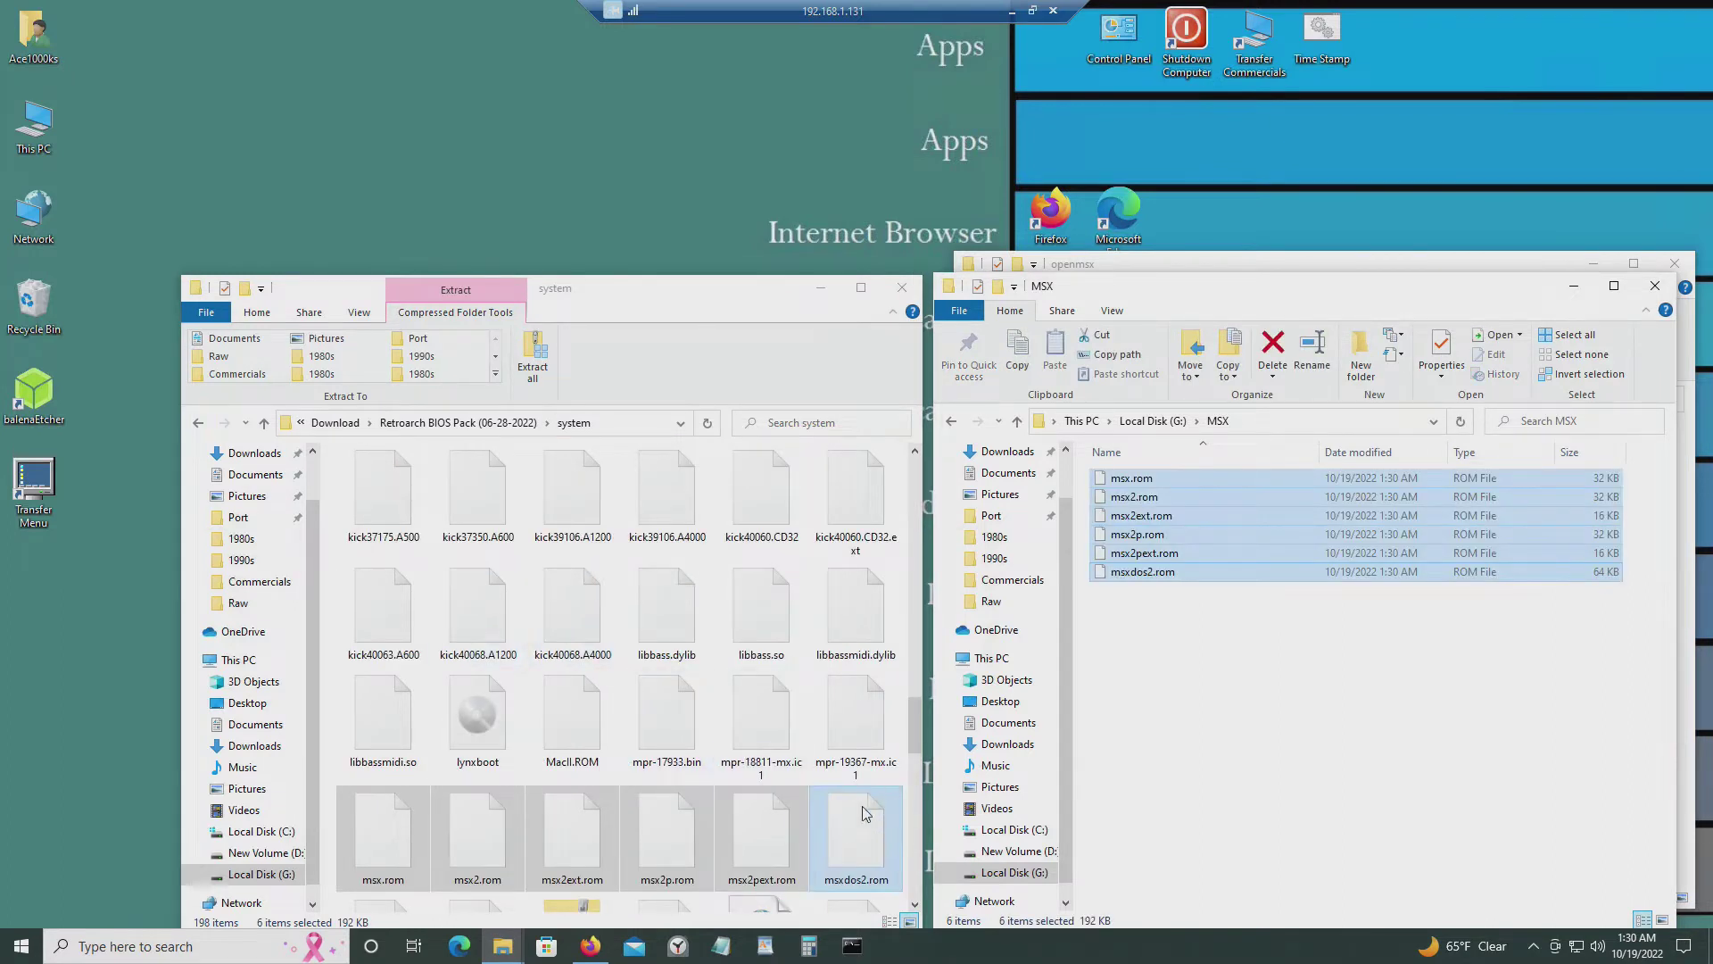
Close the BIOS pack's system window and copy the six ROMs from G:\MSX into the share's openmsx folder.
click(901, 290)
drag(1176, 285, 393, 270)
drag(417, 544, 1383, 571)
Copy the six ROMs from G:\MSX into the share's main bios folder as well, skipping files that already exist there.
click(971, 399)
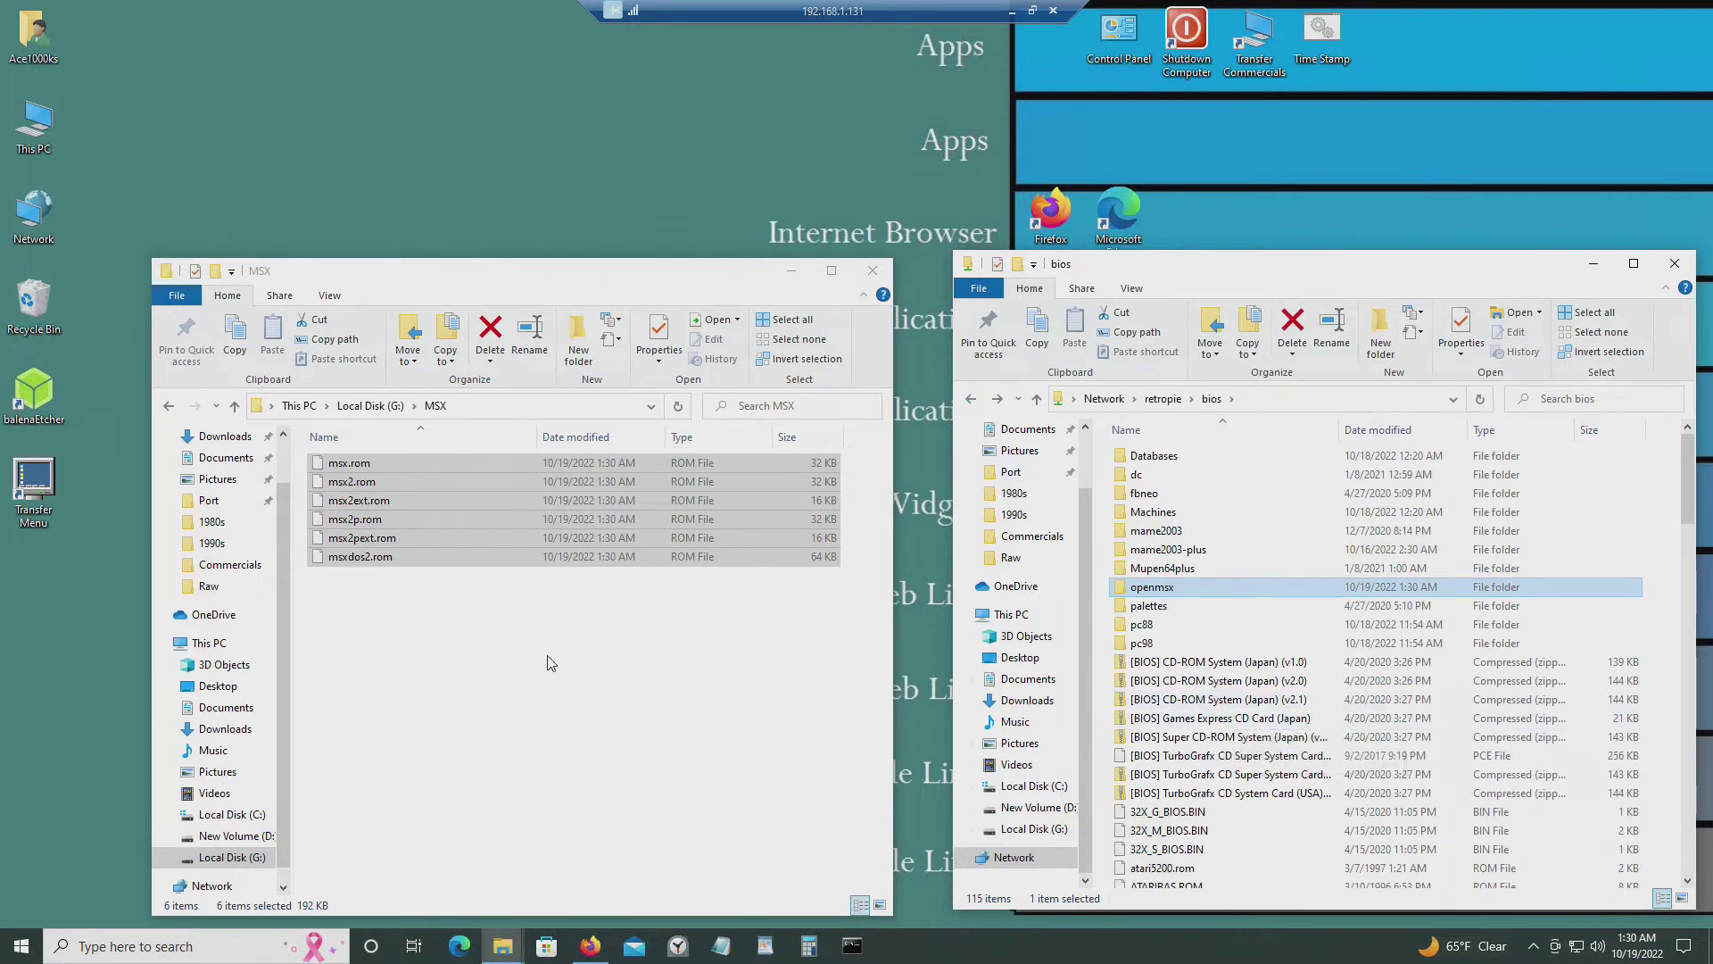
click(372, 505)
drag(372, 505, 1107, 683)
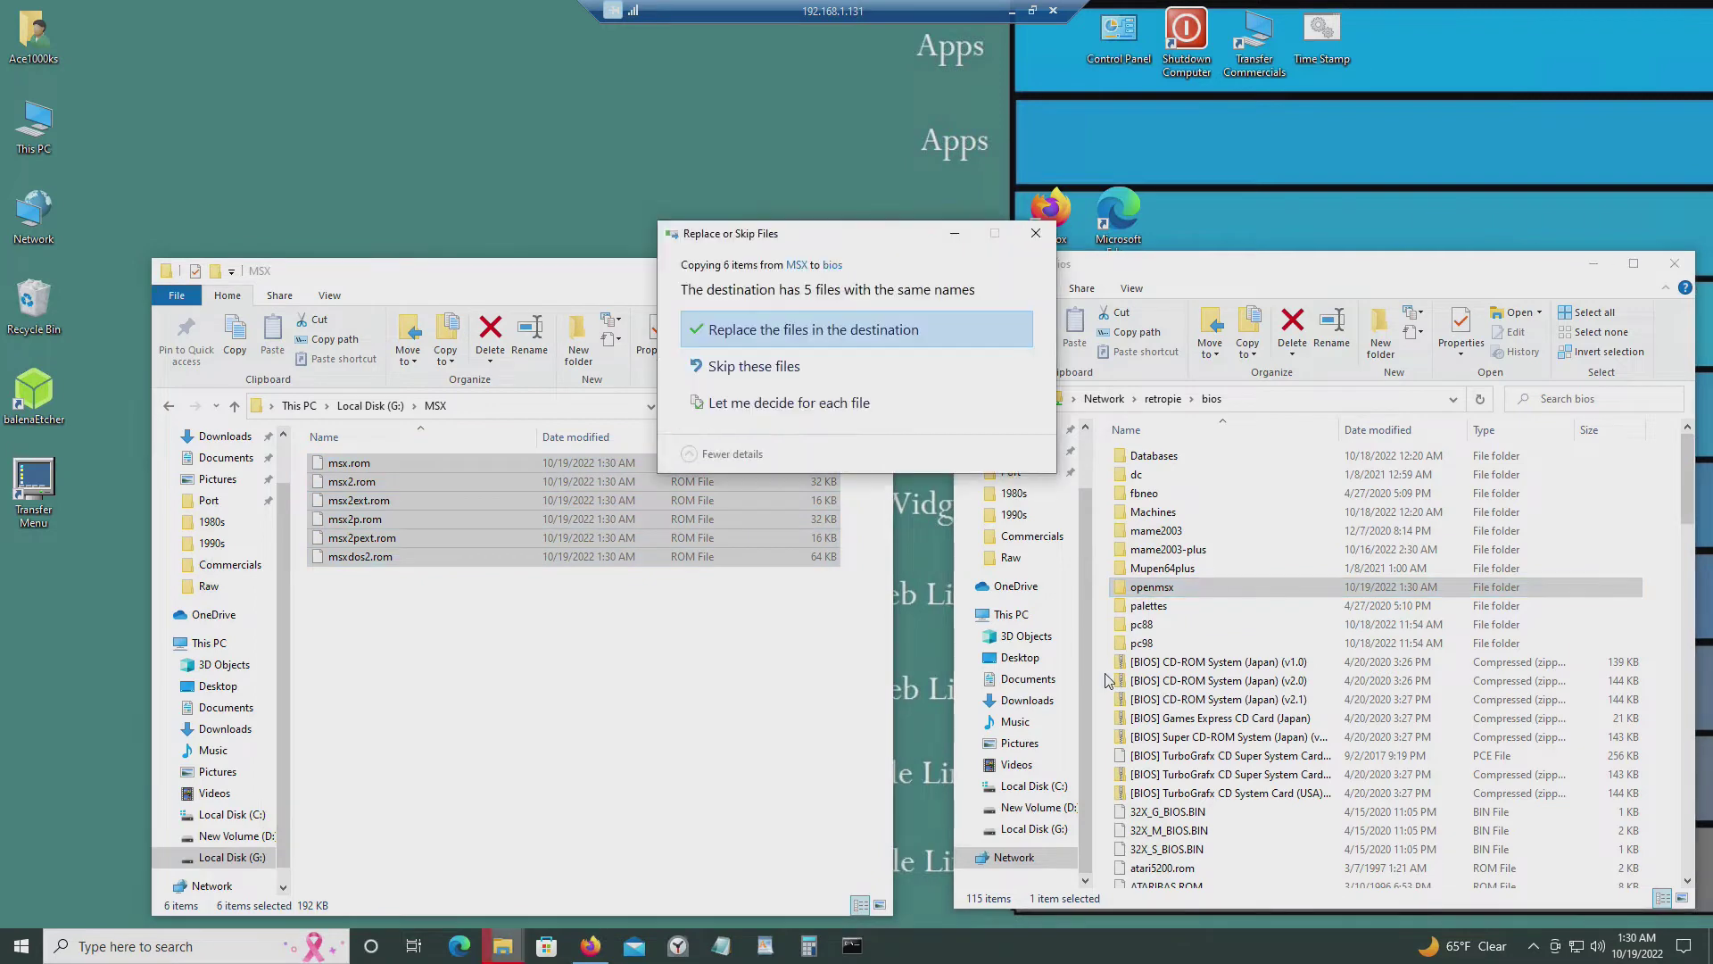
click(829, 377)
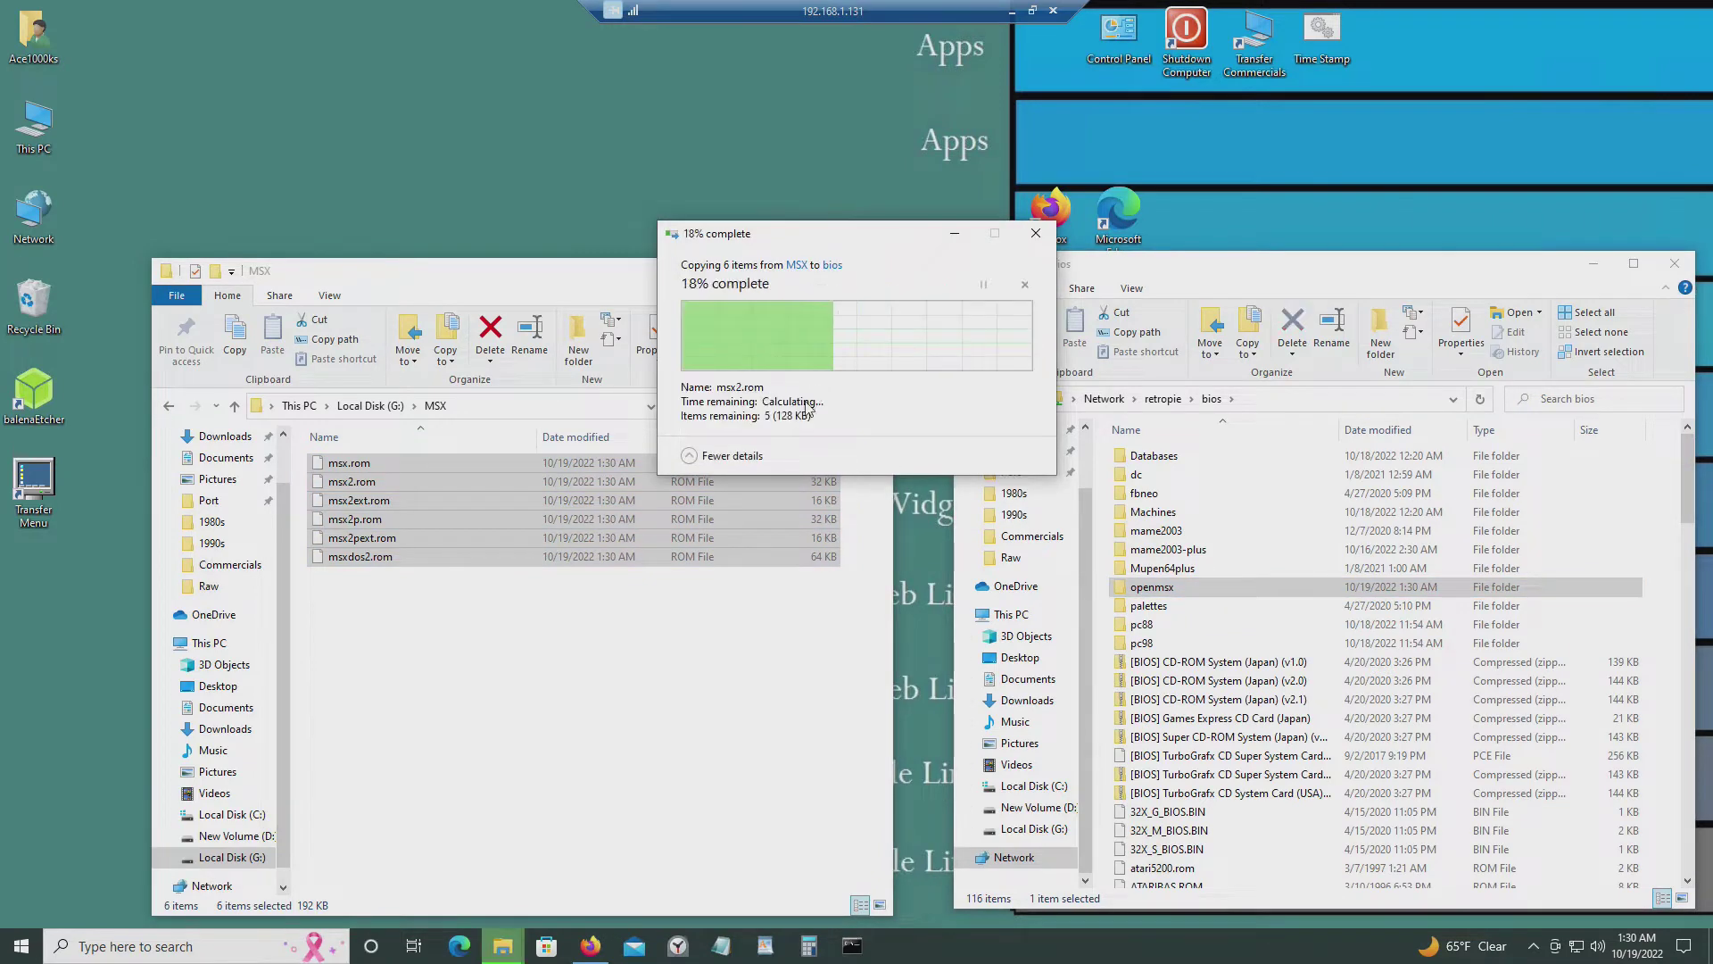
scroll(1290, 464, up, 15)
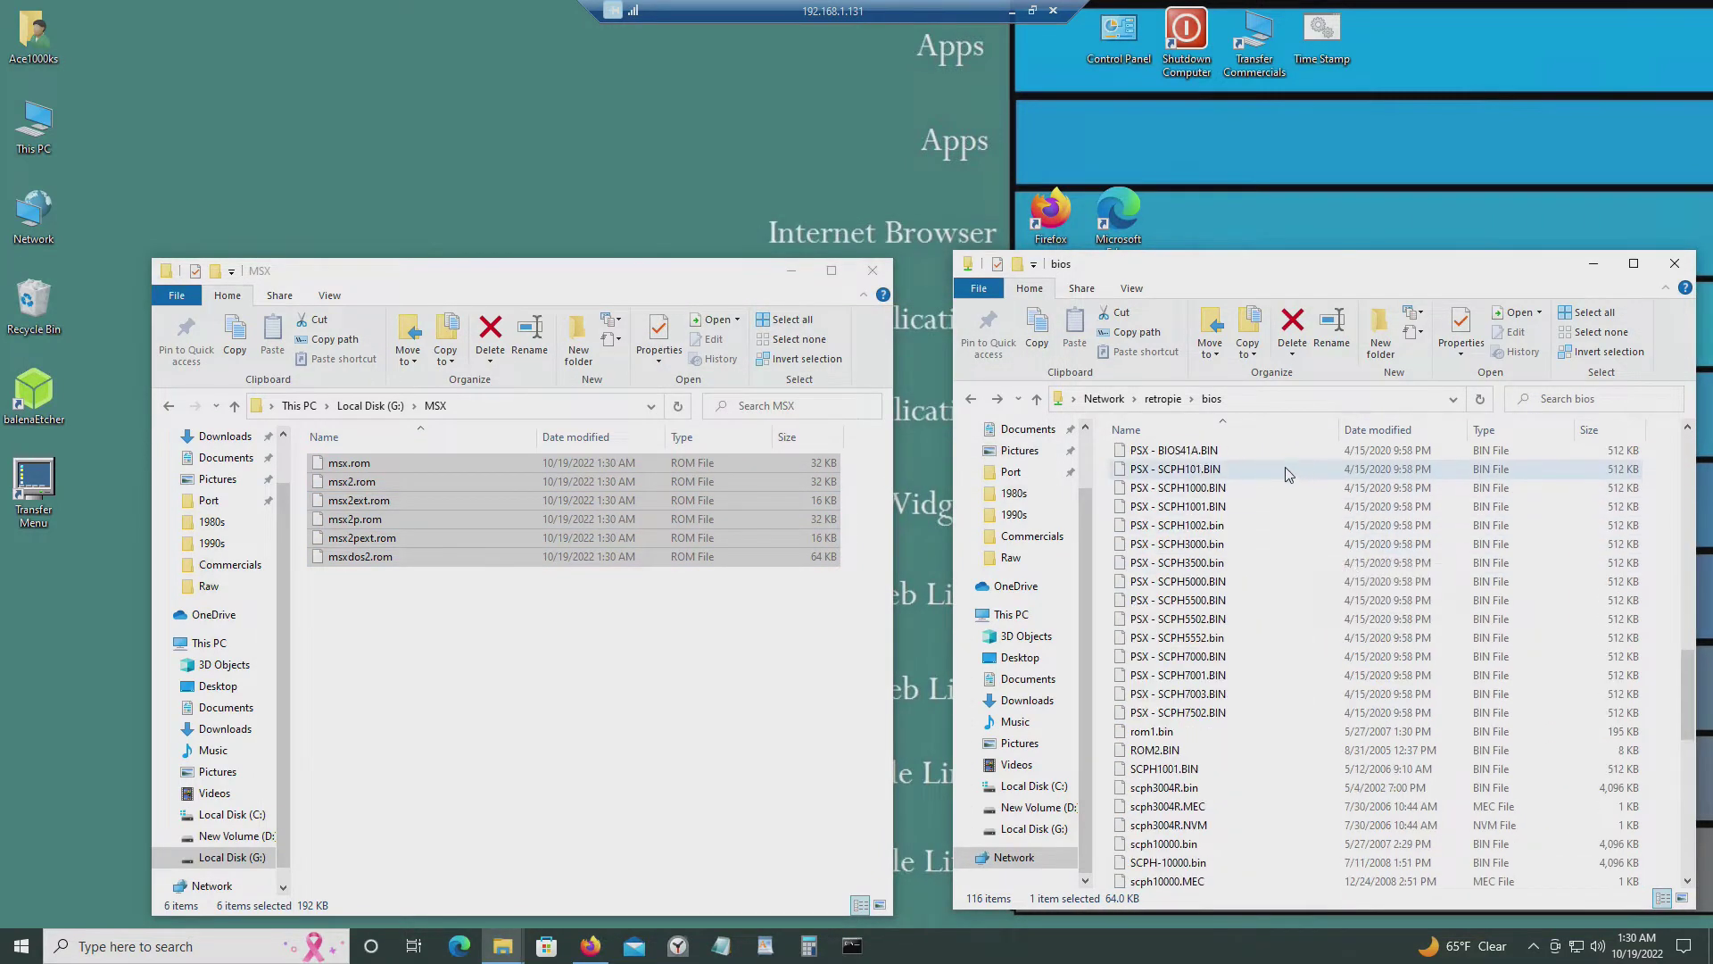
Return to the Retropie share's root, open the roms folder and select the msx folder.
click(973, 402)
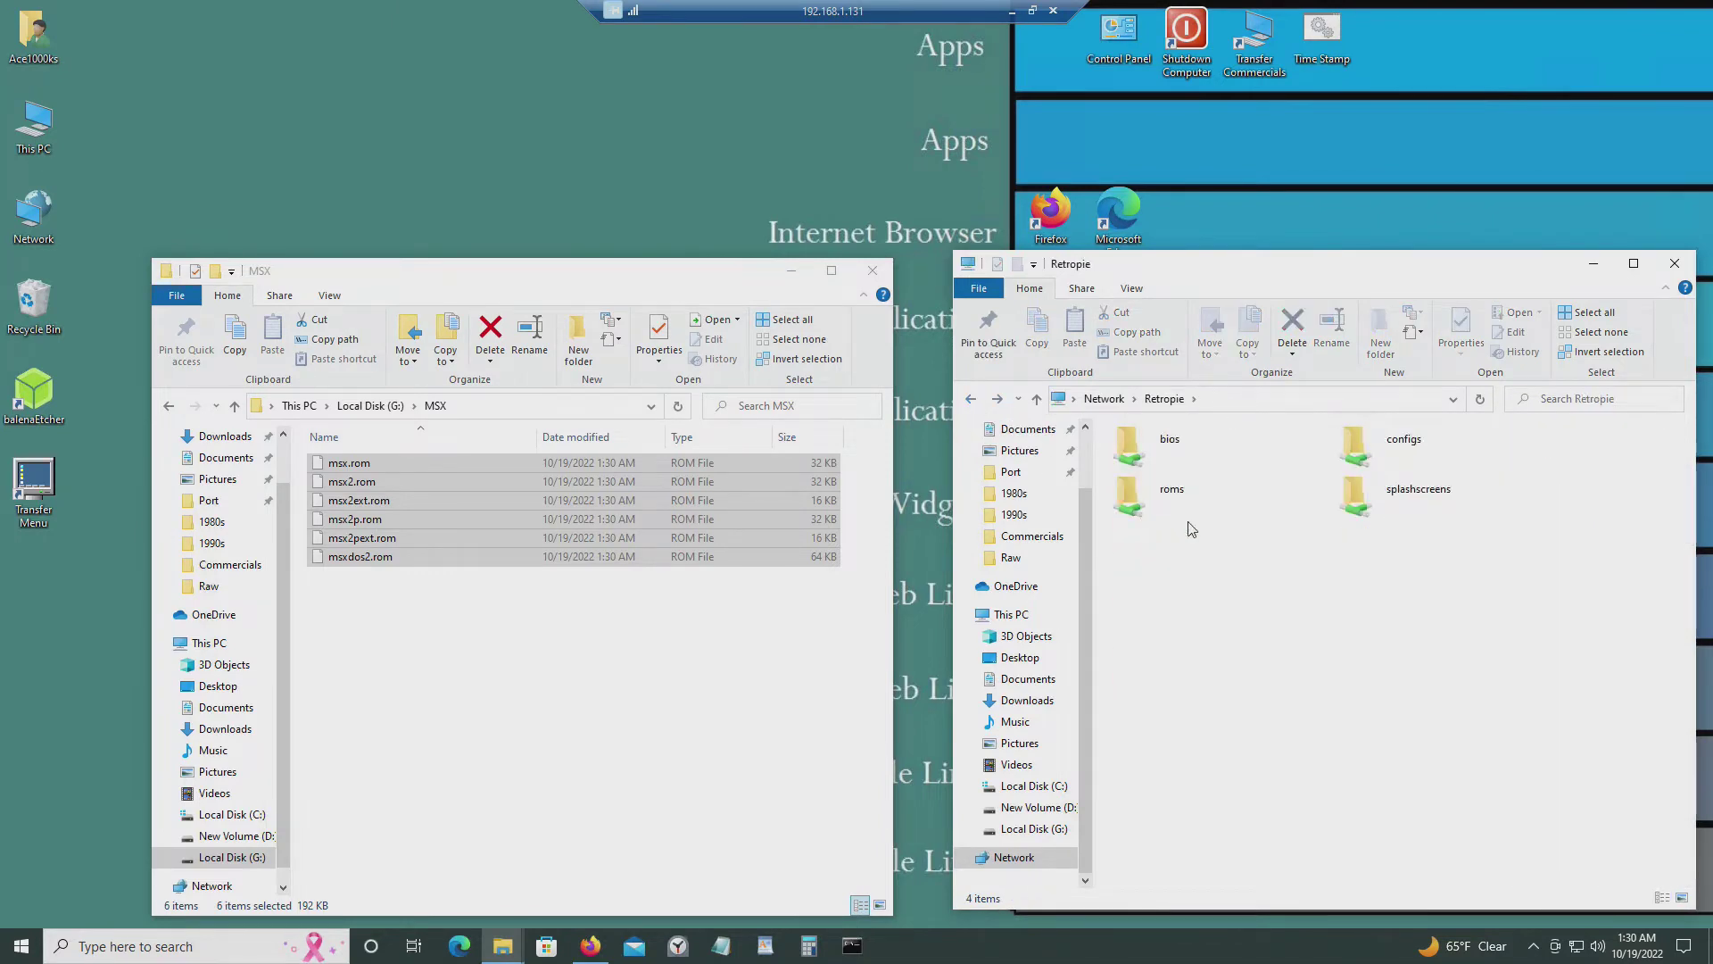
double_click(1186, 505)
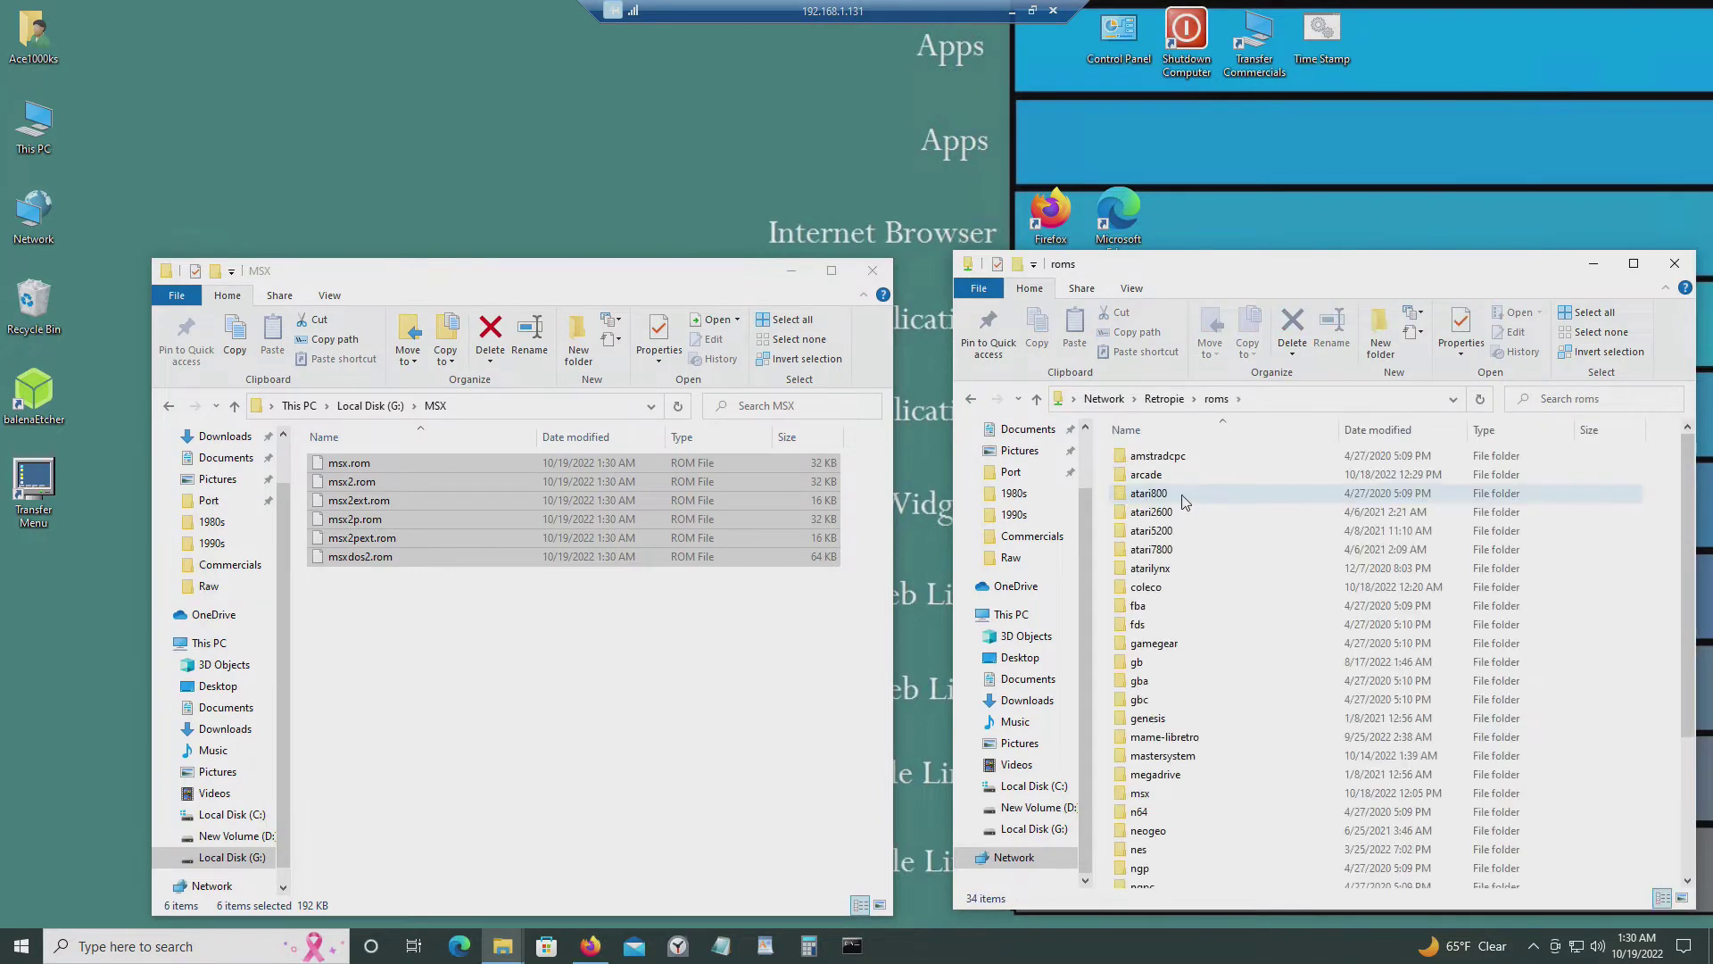
scroll(1266, 625, down, 2)
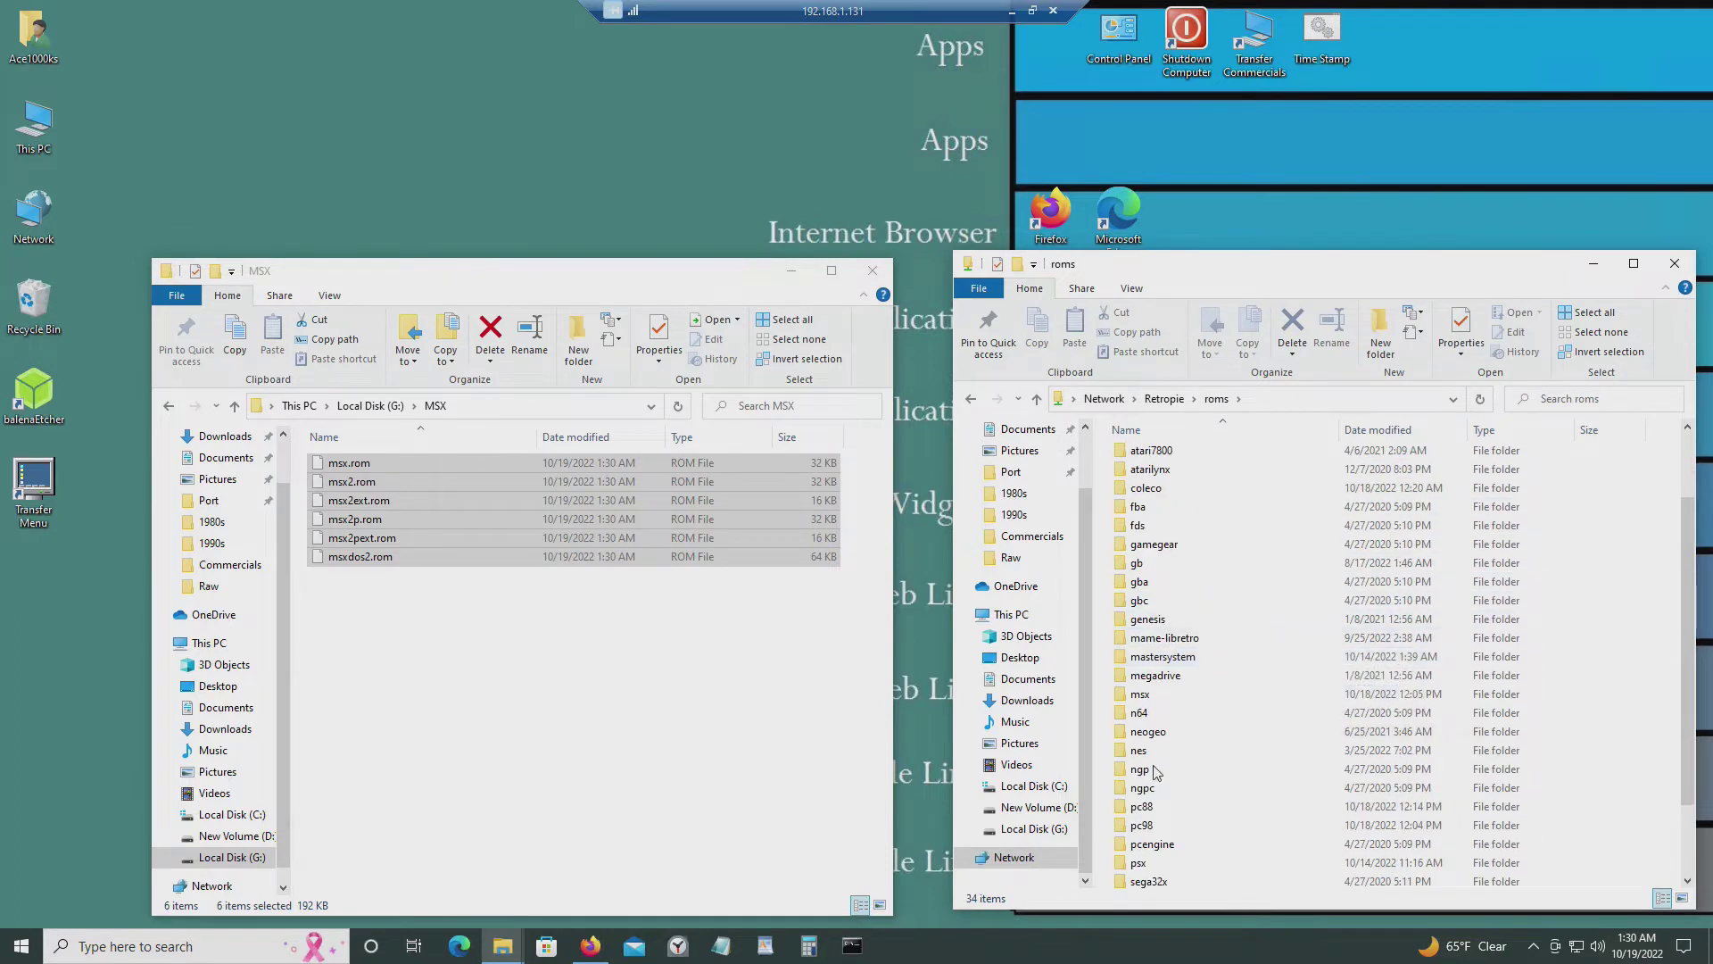
click(1163, 697)
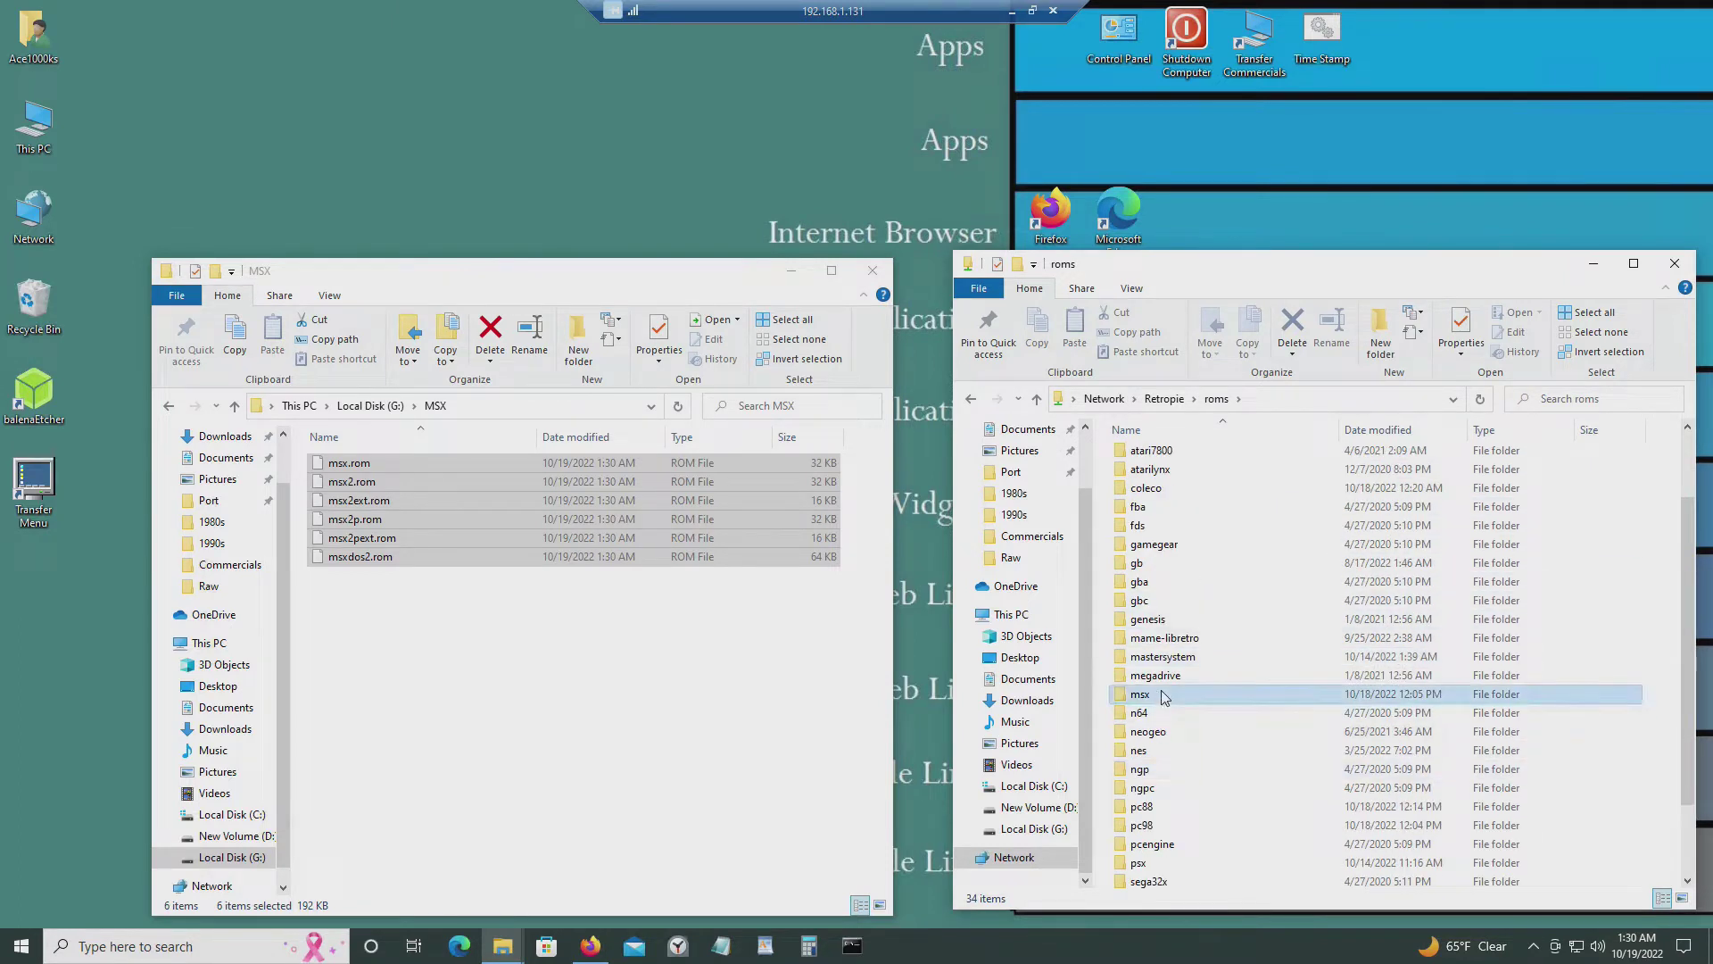
right_click(1107, 682)
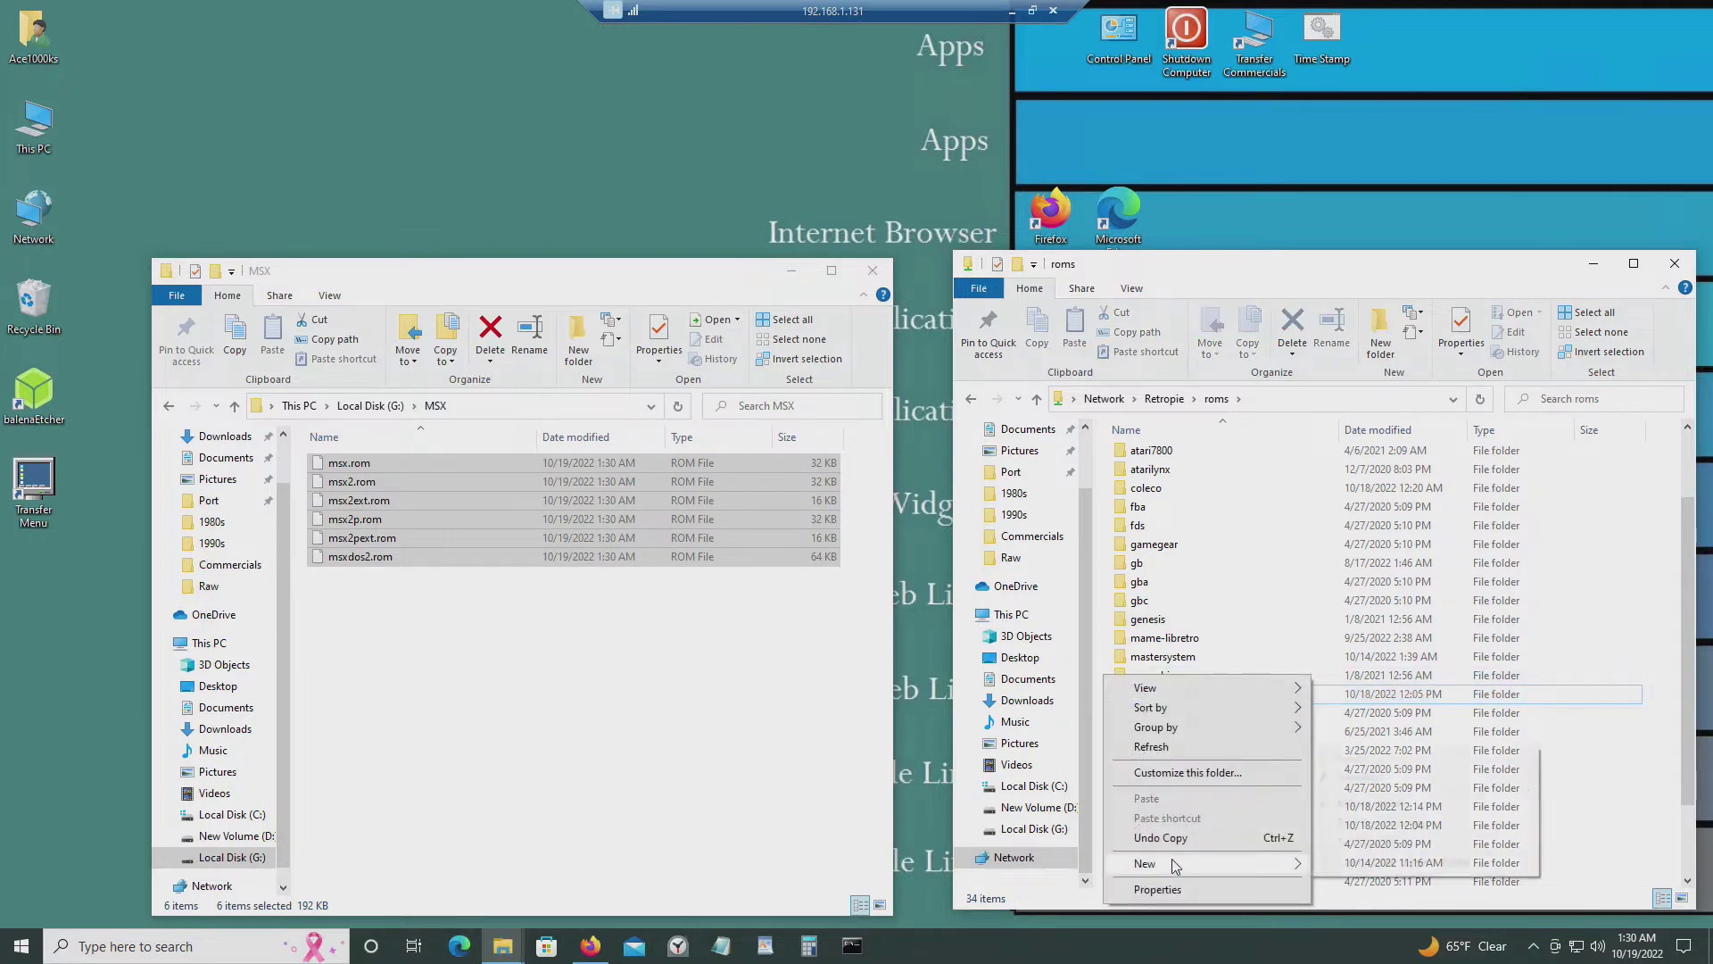
mouse_move(1289, 863)
key(Escape)
key(Escape)
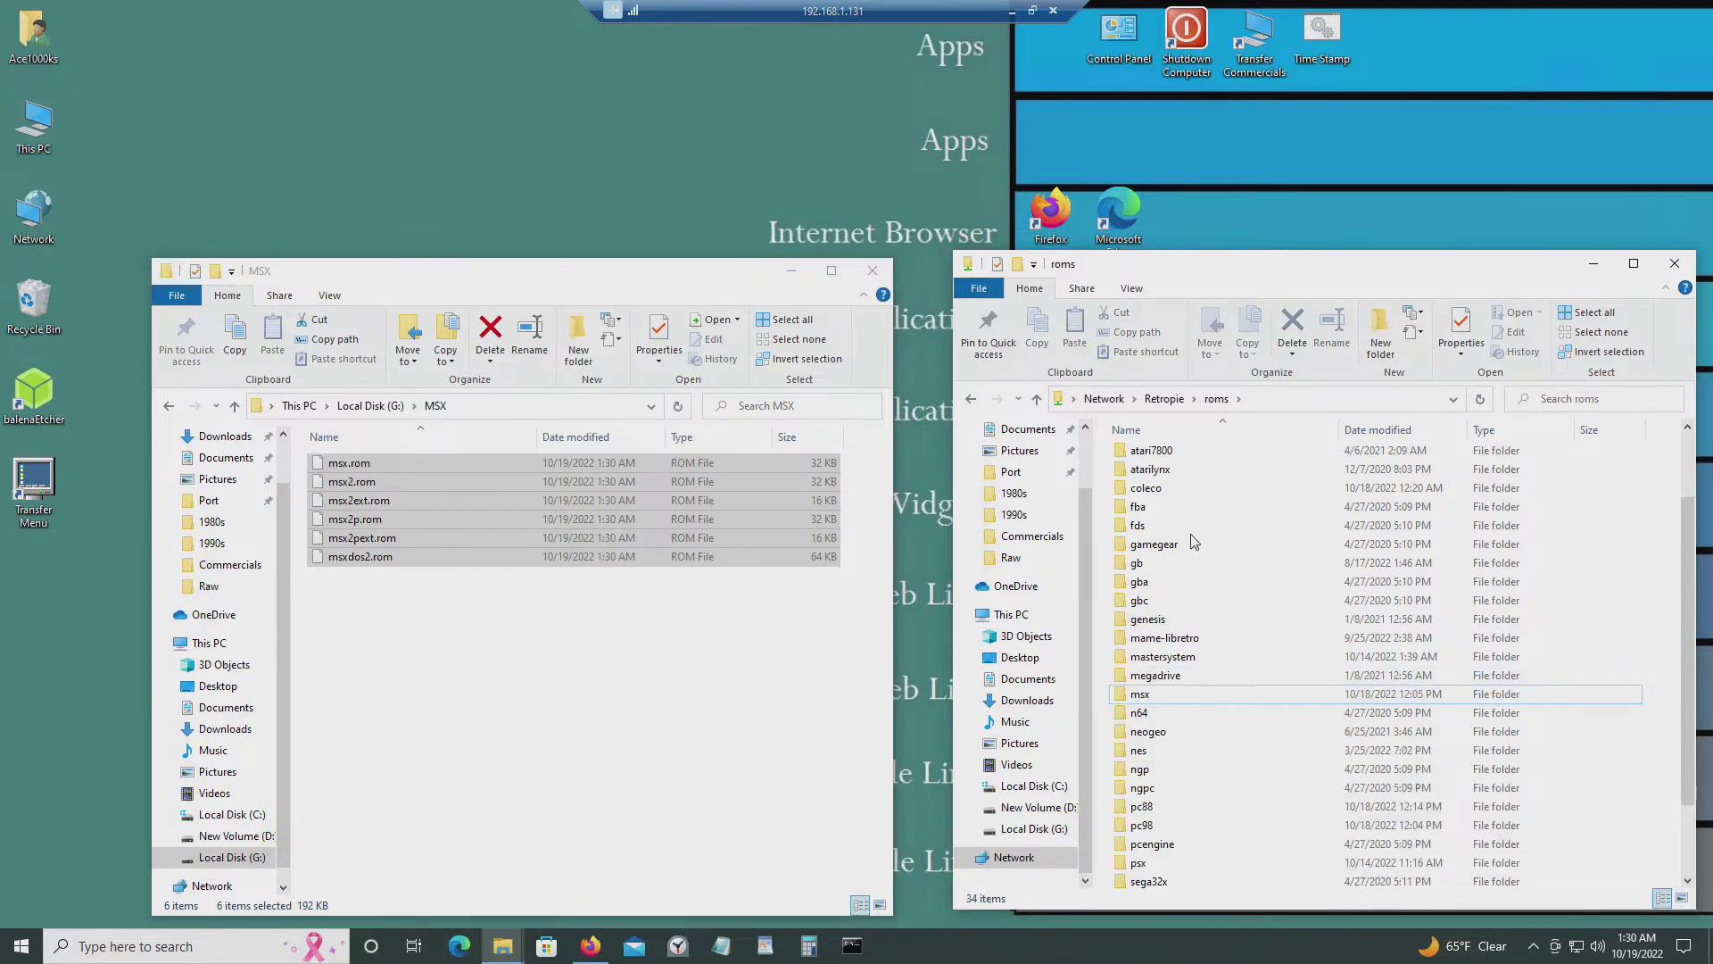
Open the msx folder inside roms to view its game files.
double_click(1176, 698)
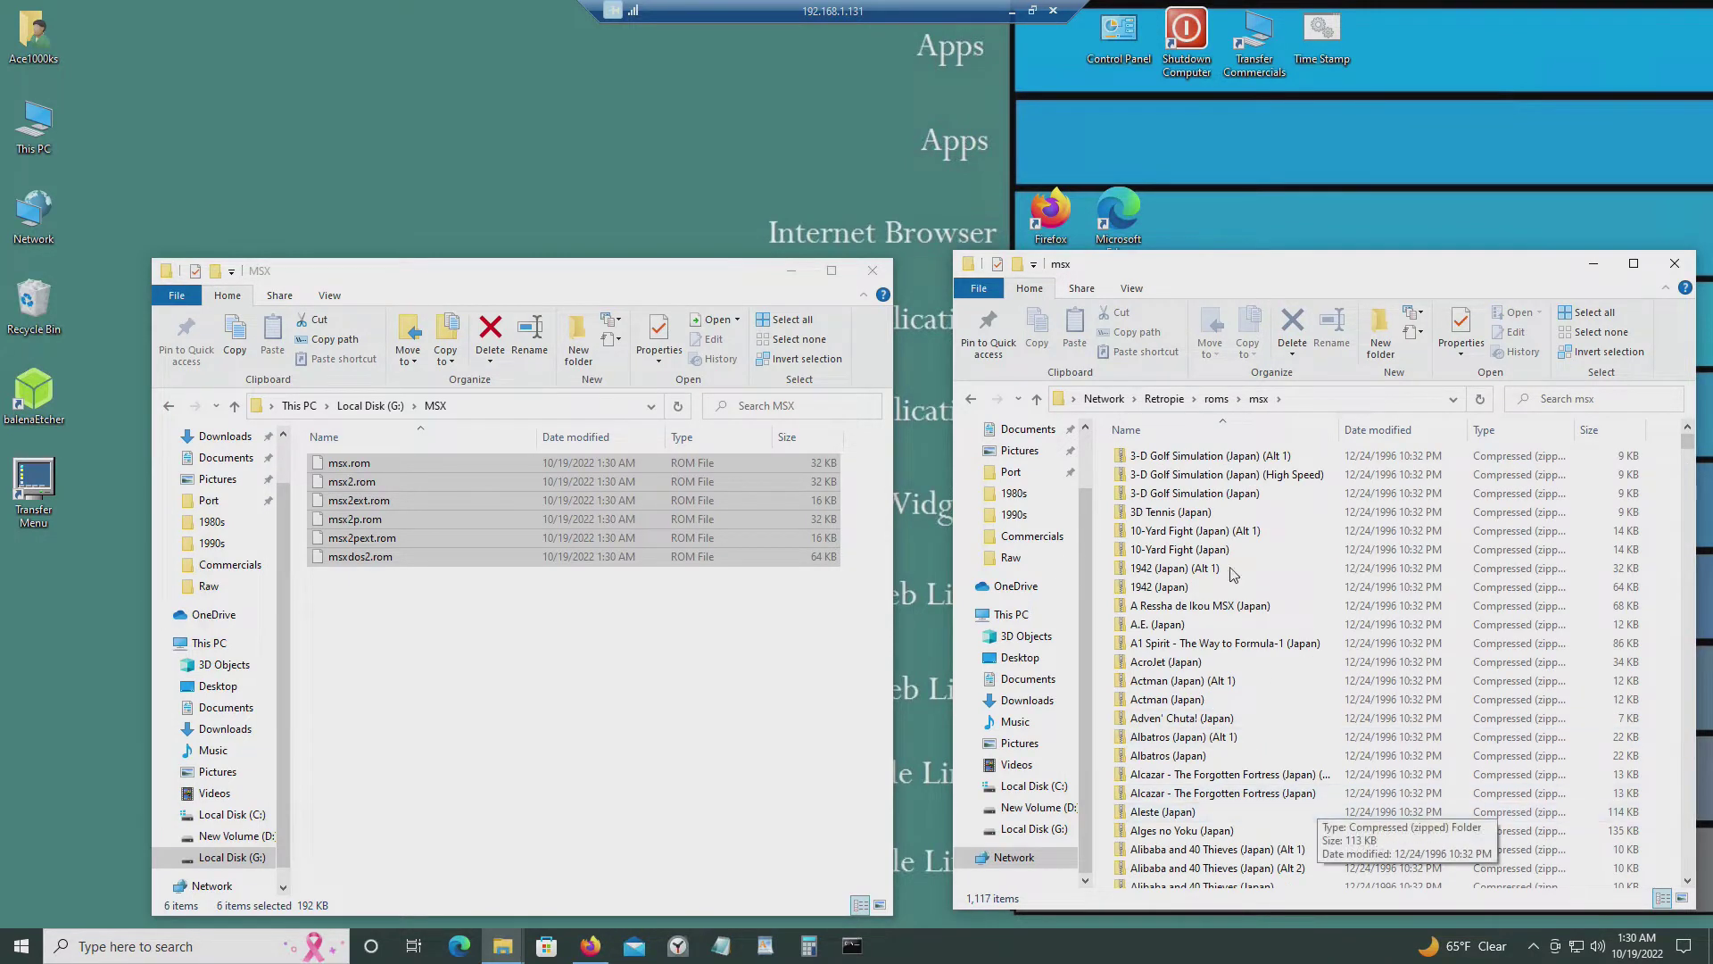
click(593, 955)
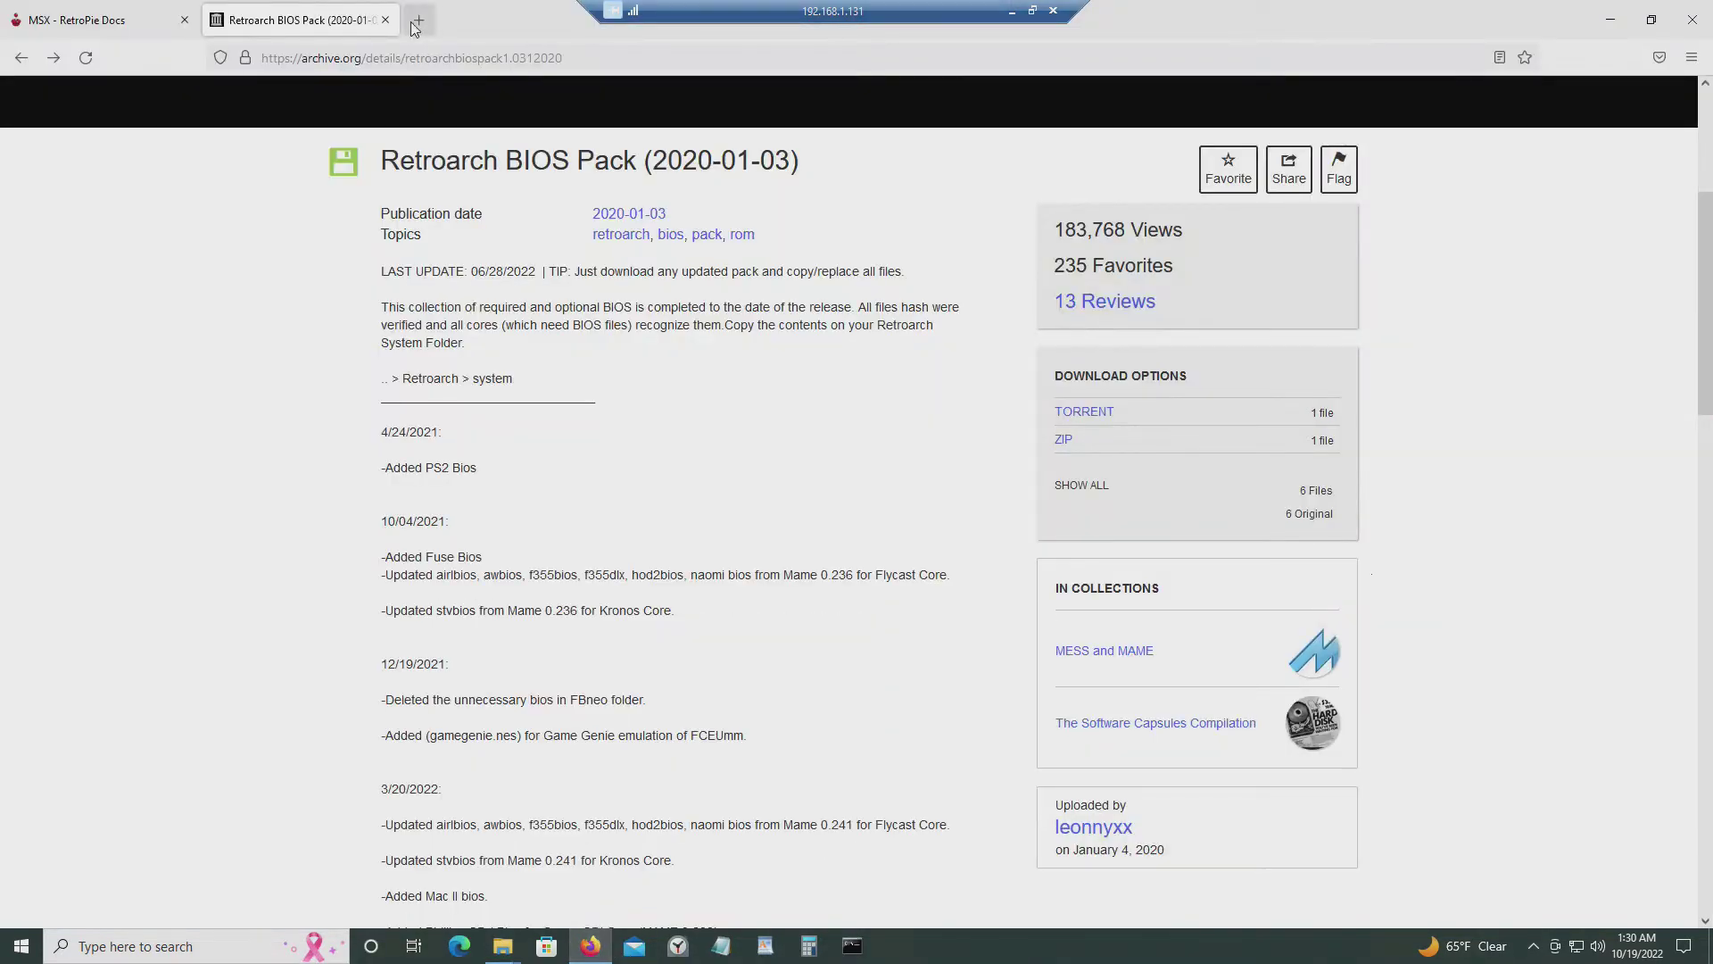
click(415, 23)
text(www.)
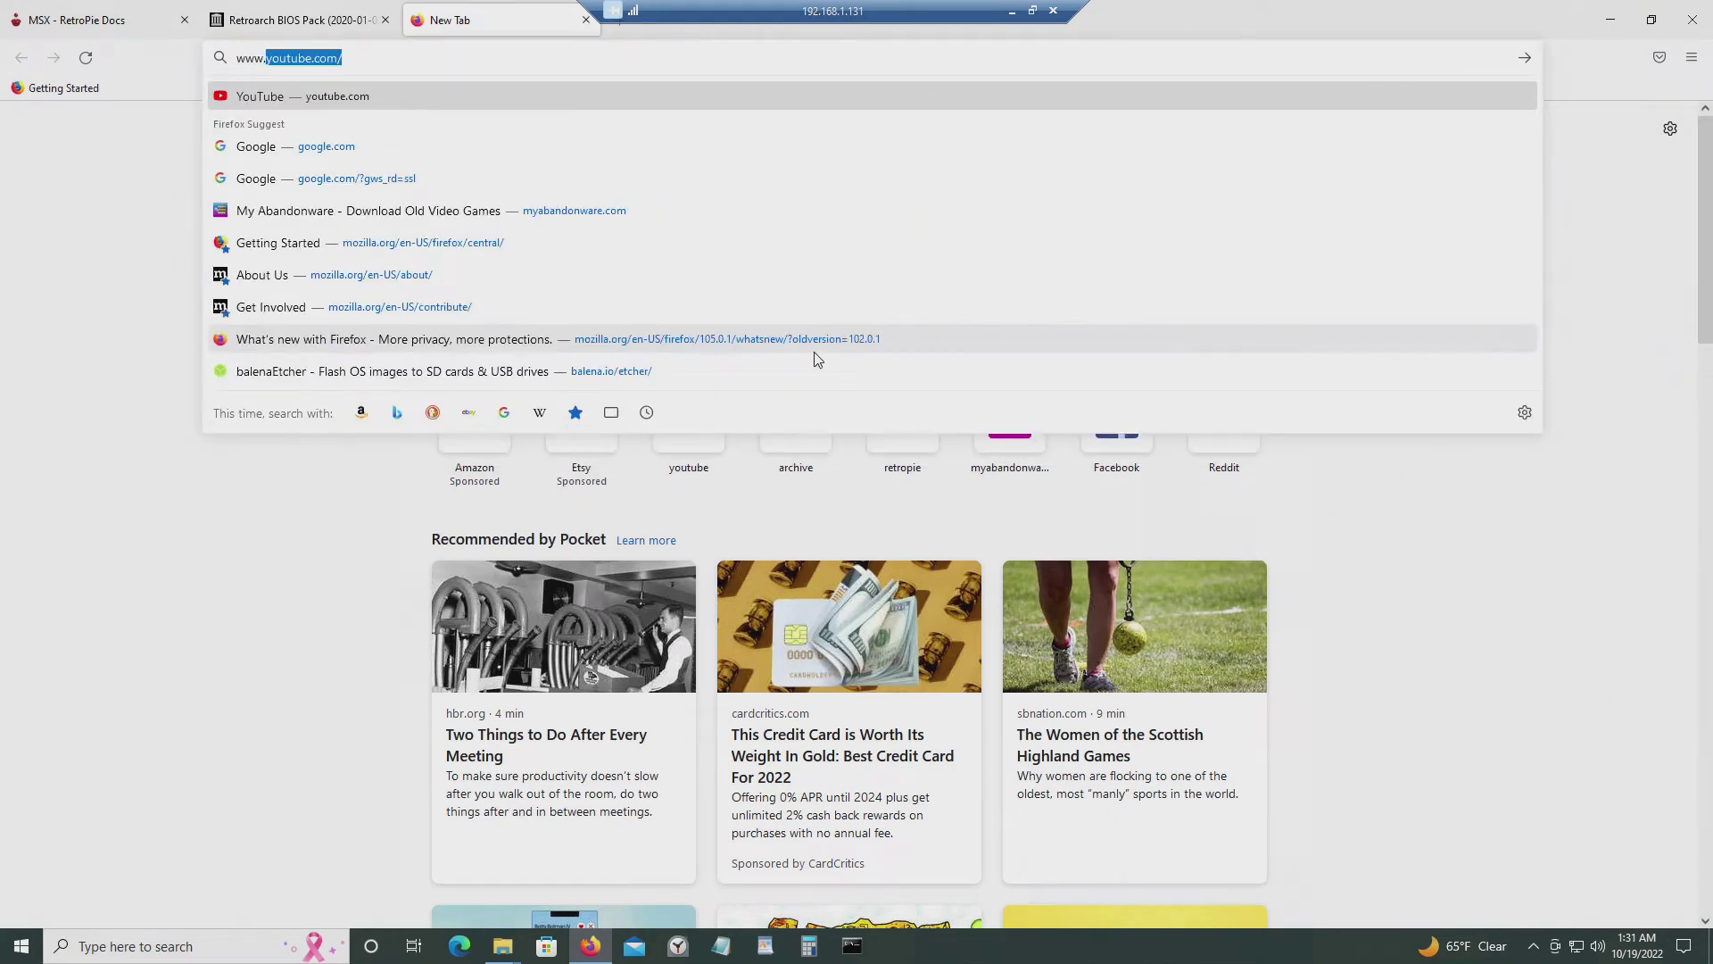
text(archi)
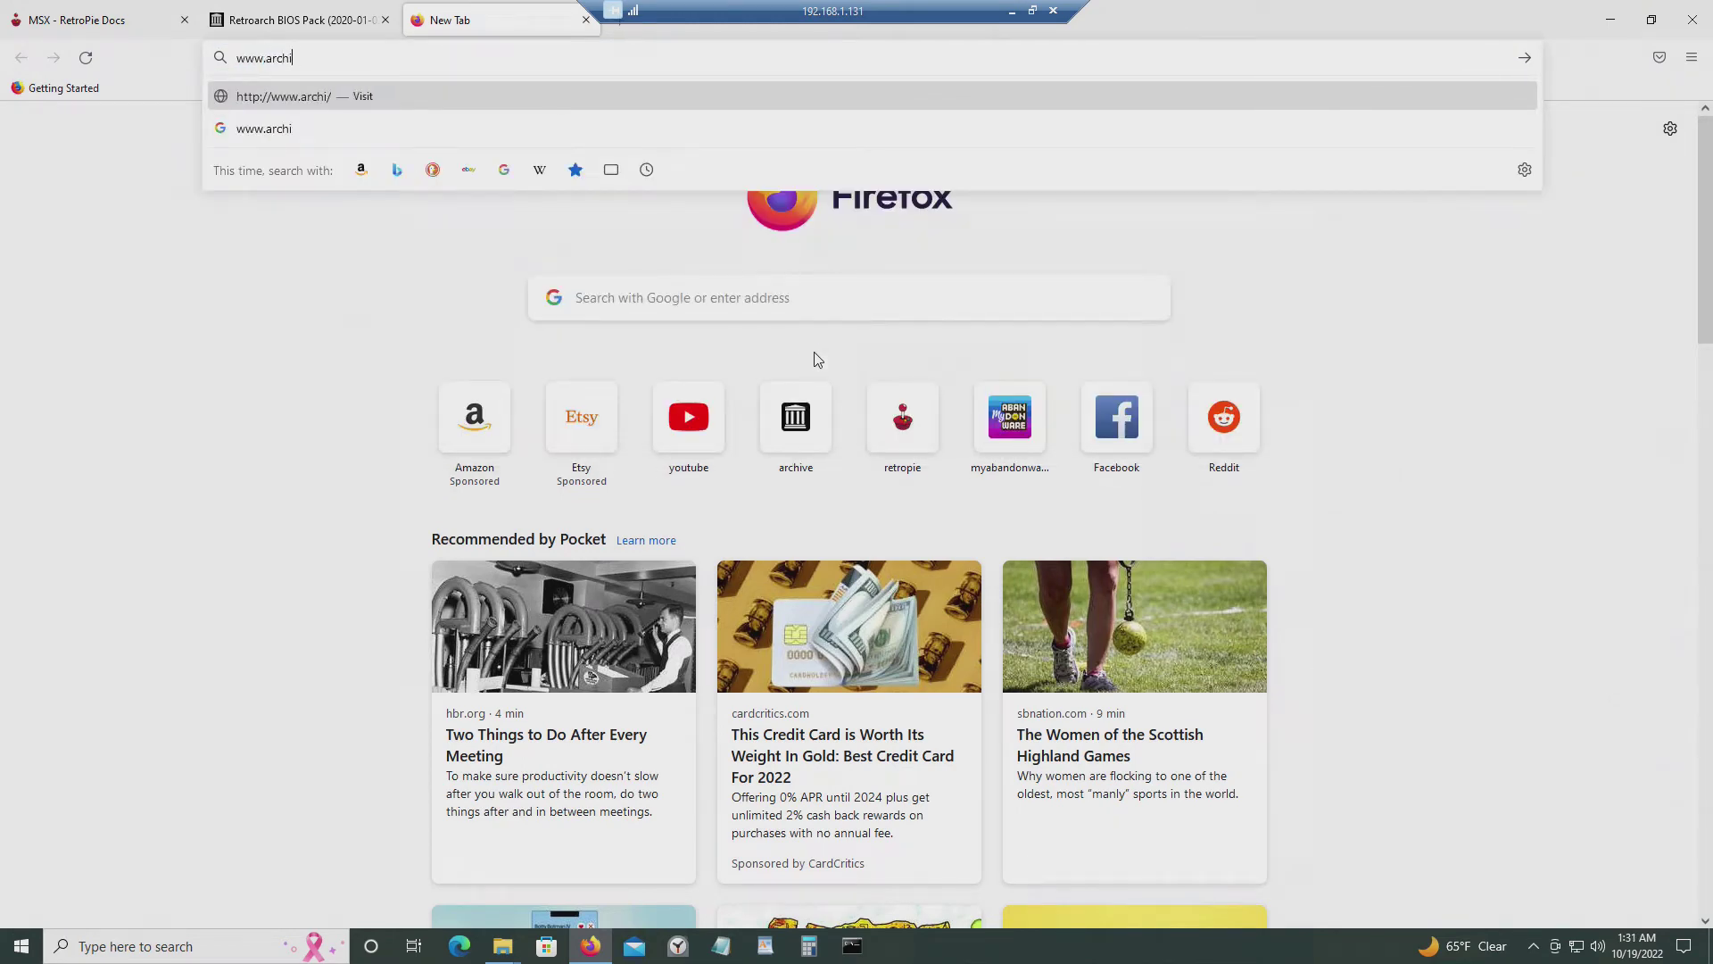
text(ve.org)
key(Return)
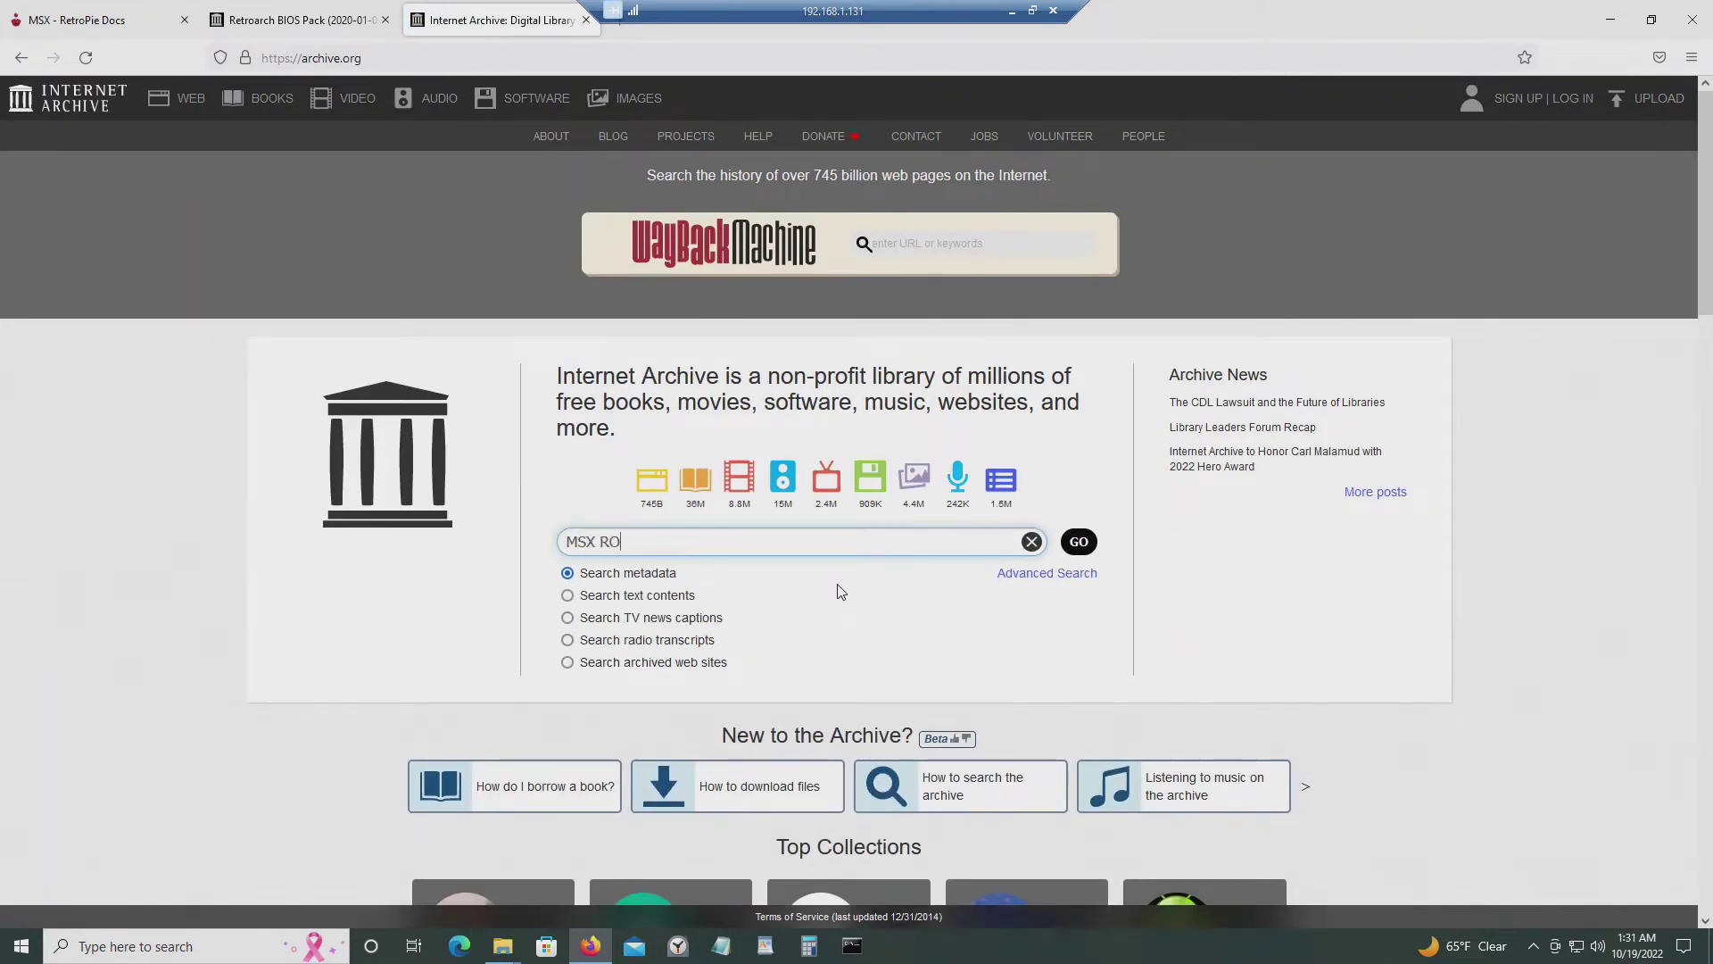
Search the Internet Archive's metadata for MSX ROMS and look through the results for a ROM collection.
key(Return)
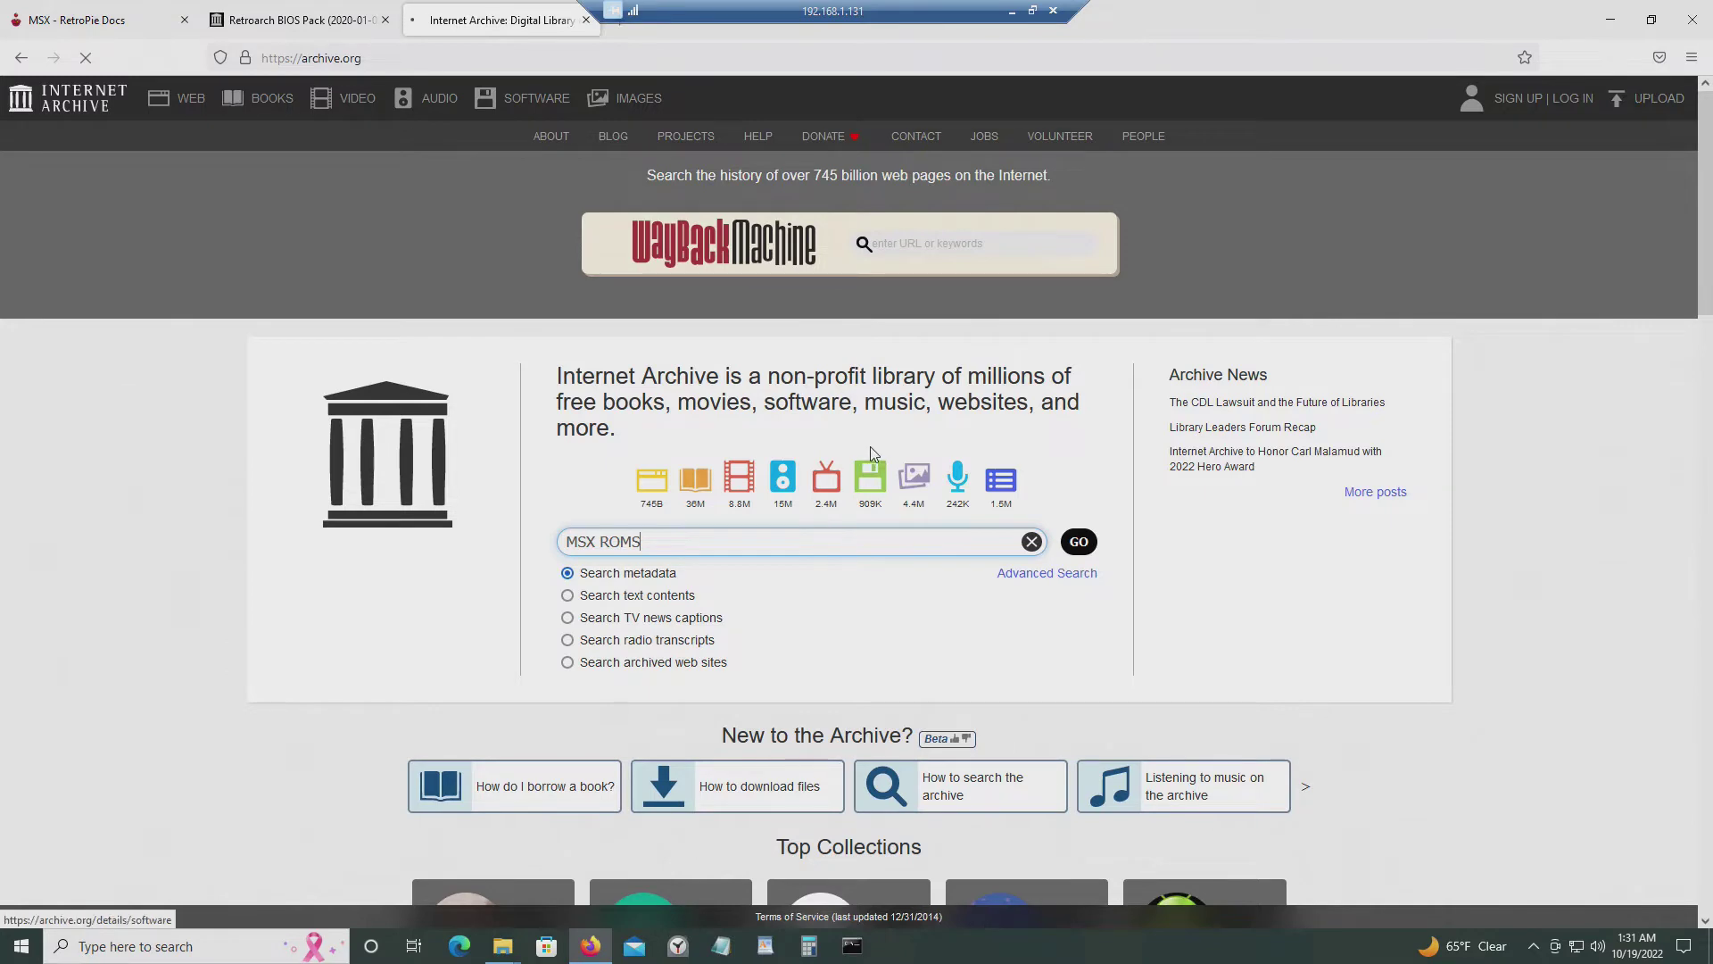
key(Return)
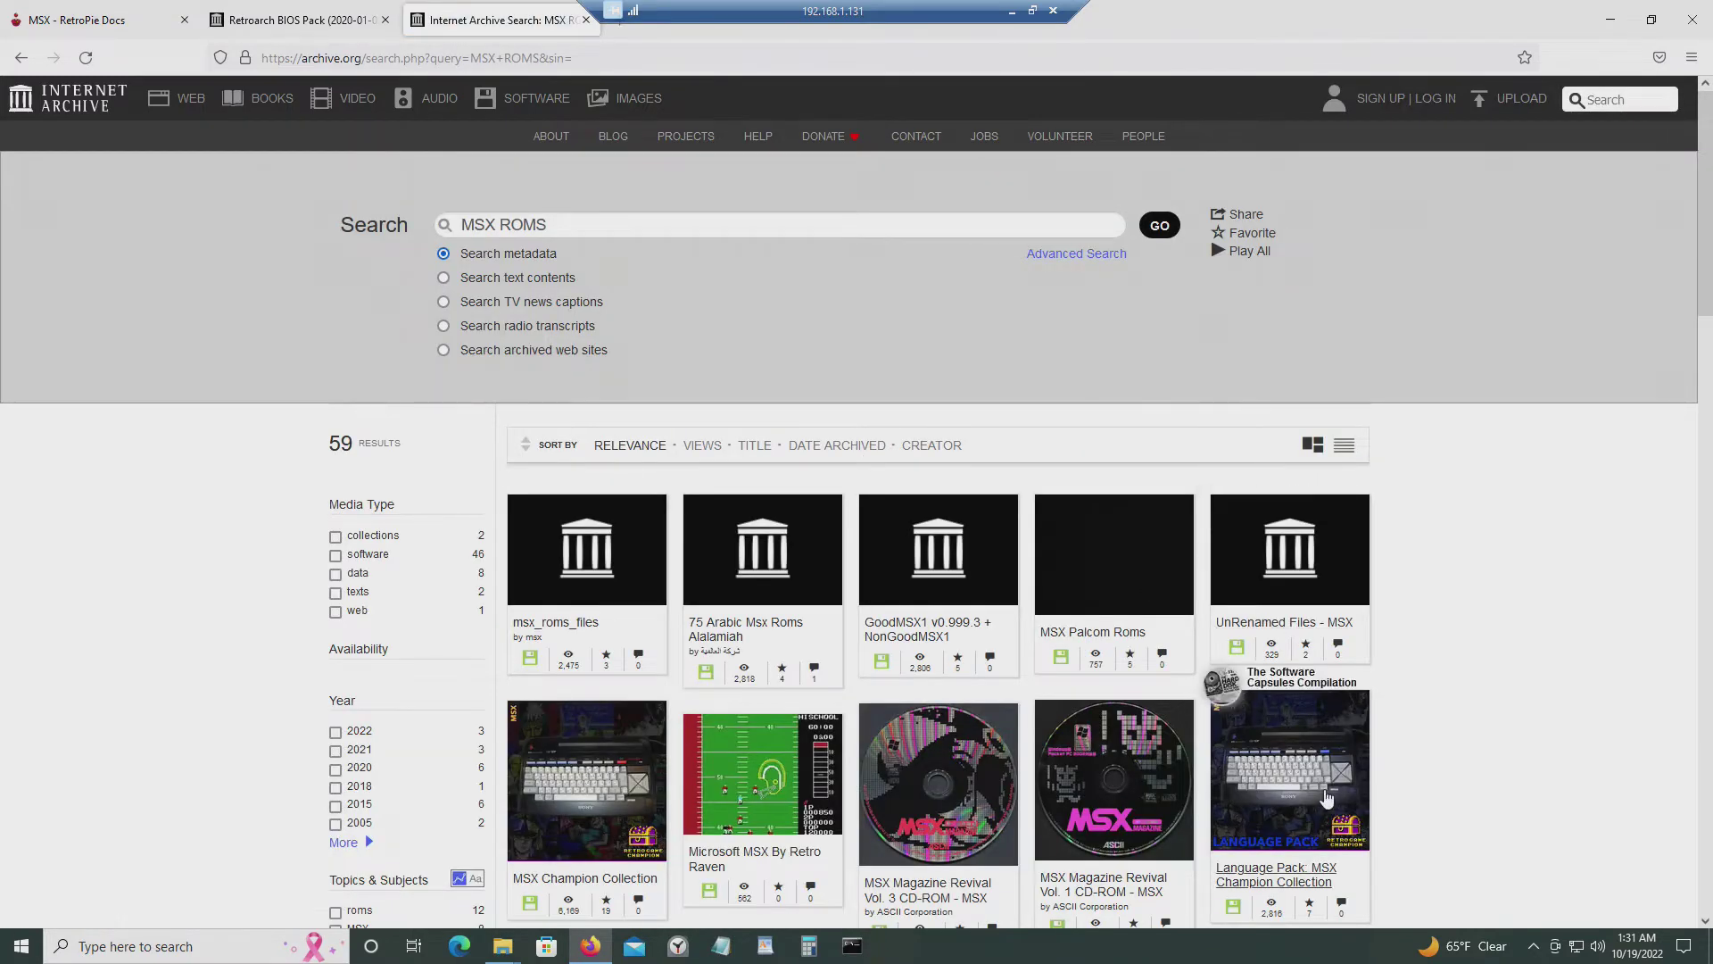
scroll(649, 675, down, 2)
scroll(649, 676, down, 2)
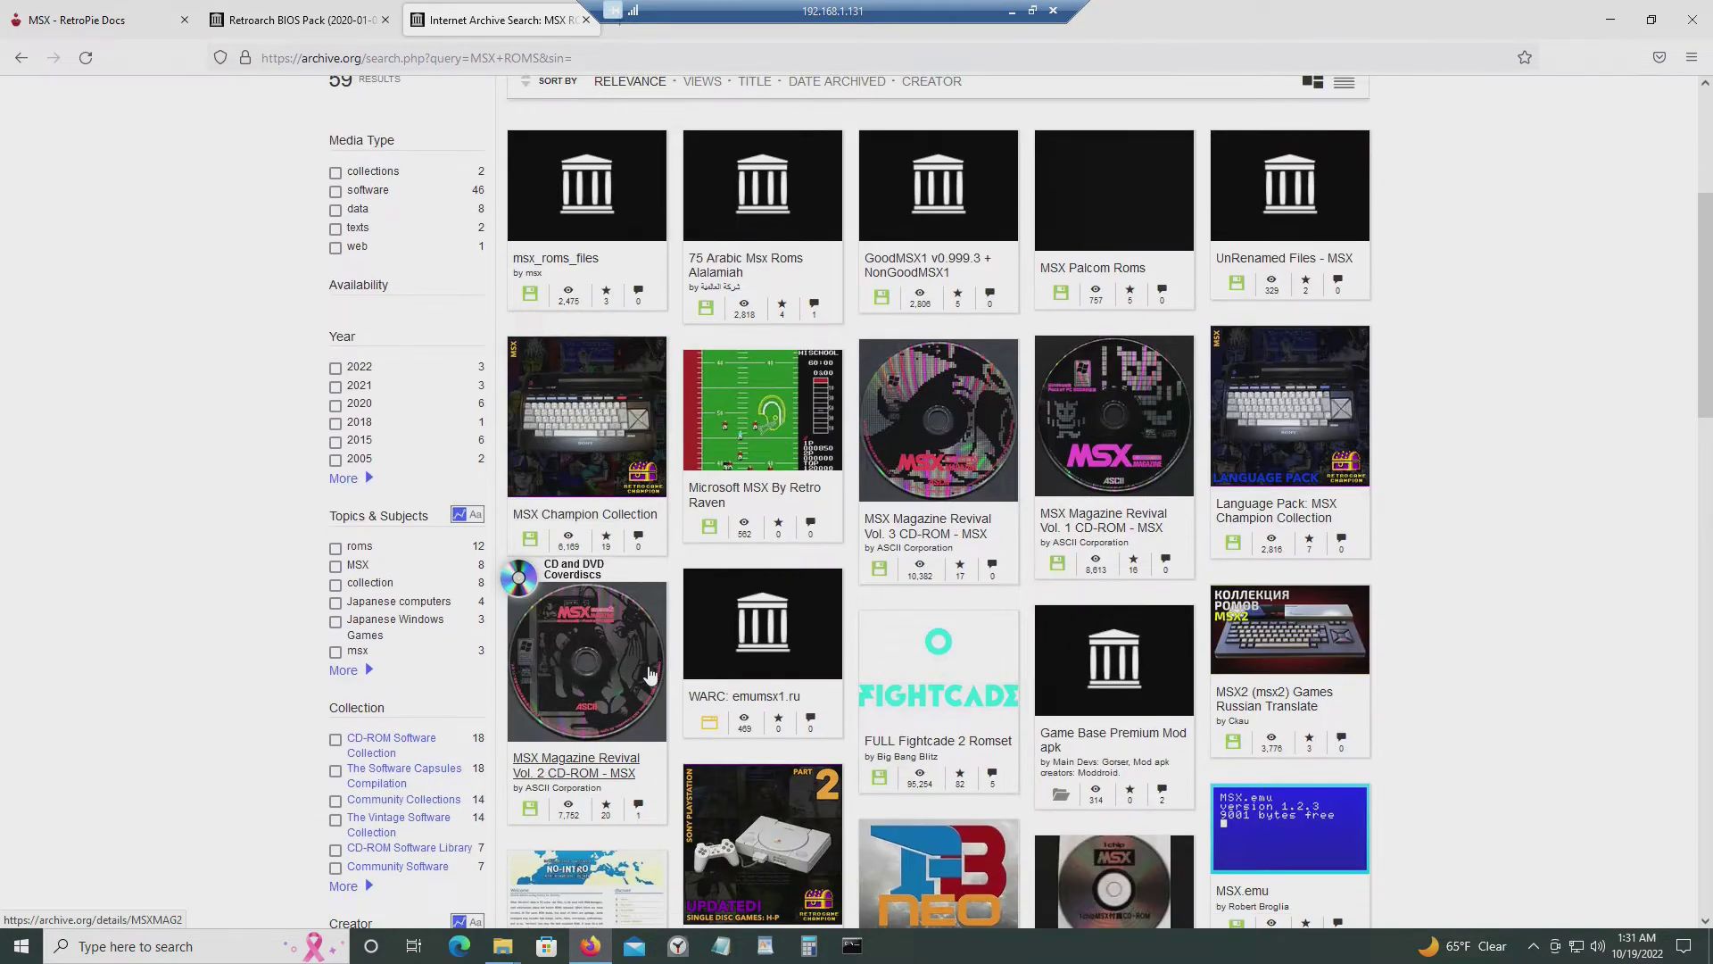
scroll(650, 675, up, 3)
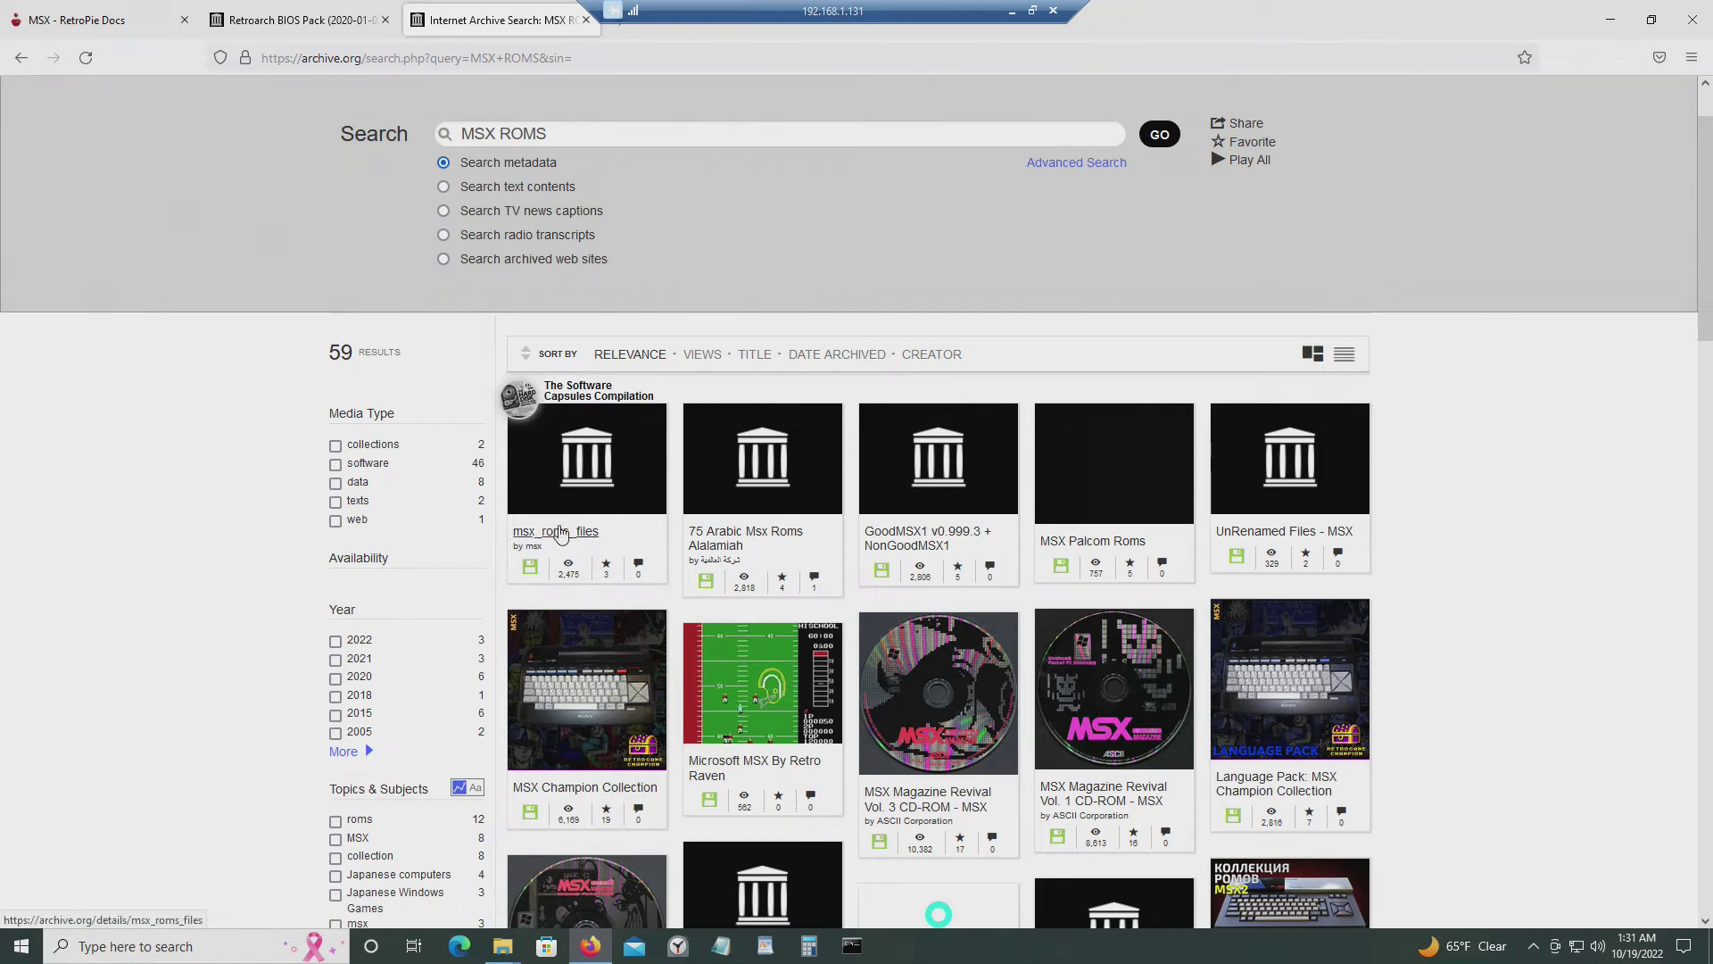
Open the msx_roms_files item from the search results and show all its files.
click(560, 534)
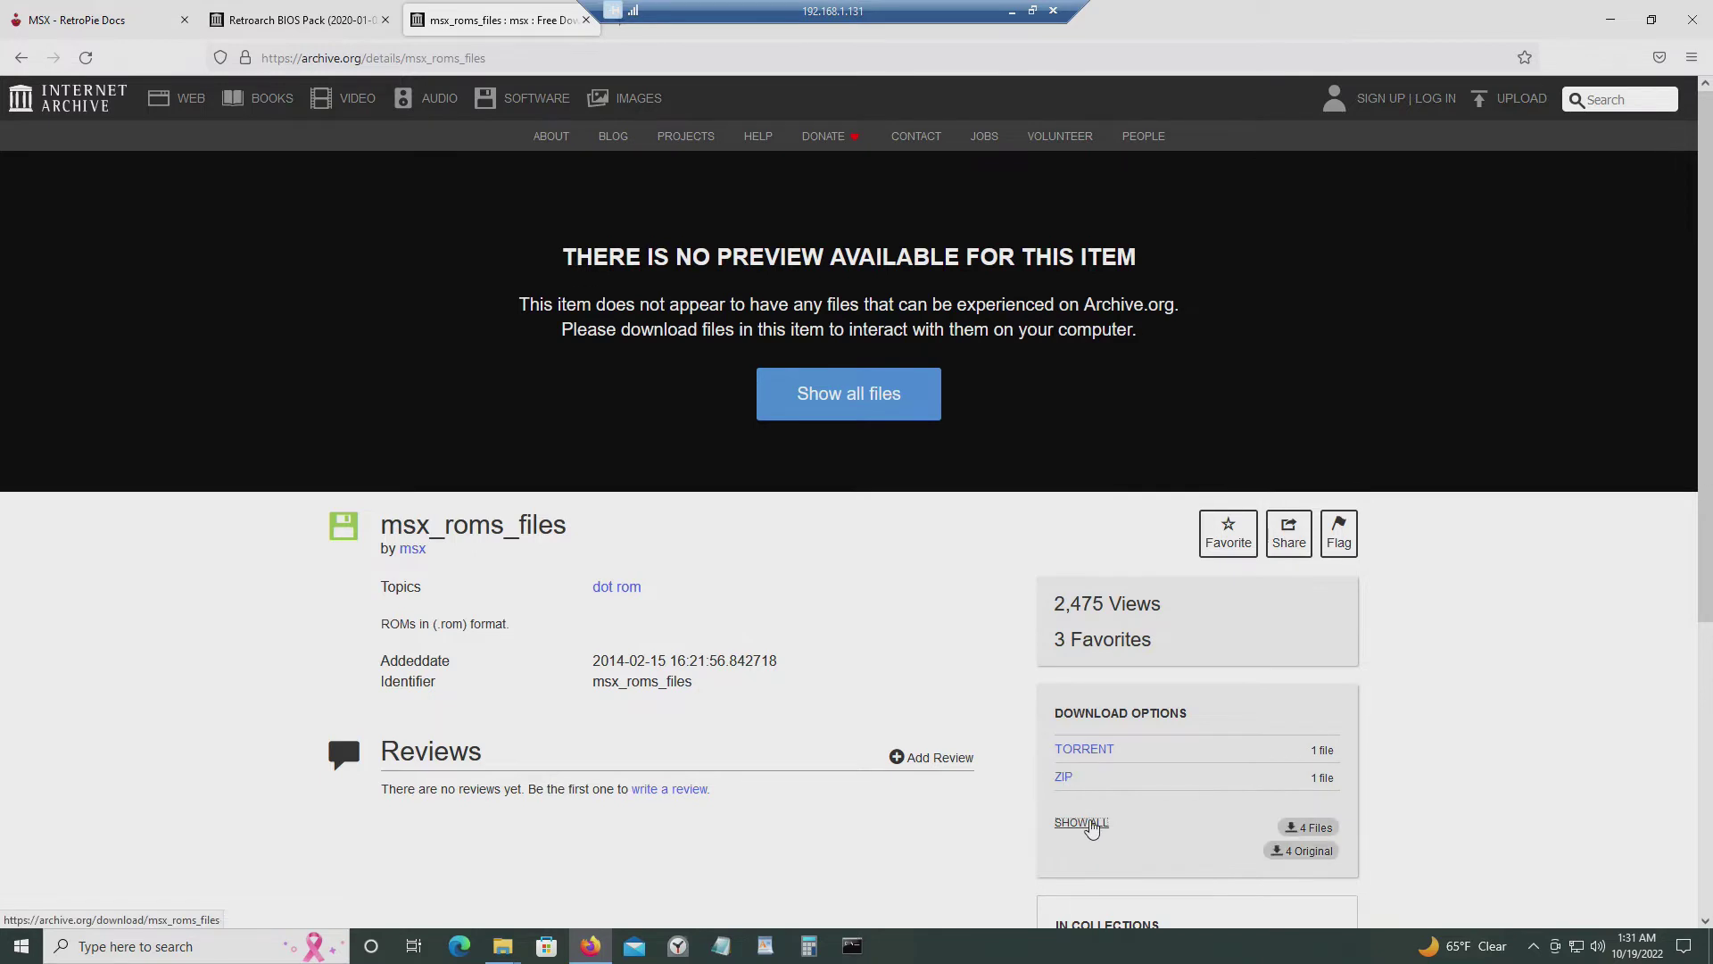
click(1090, 826)
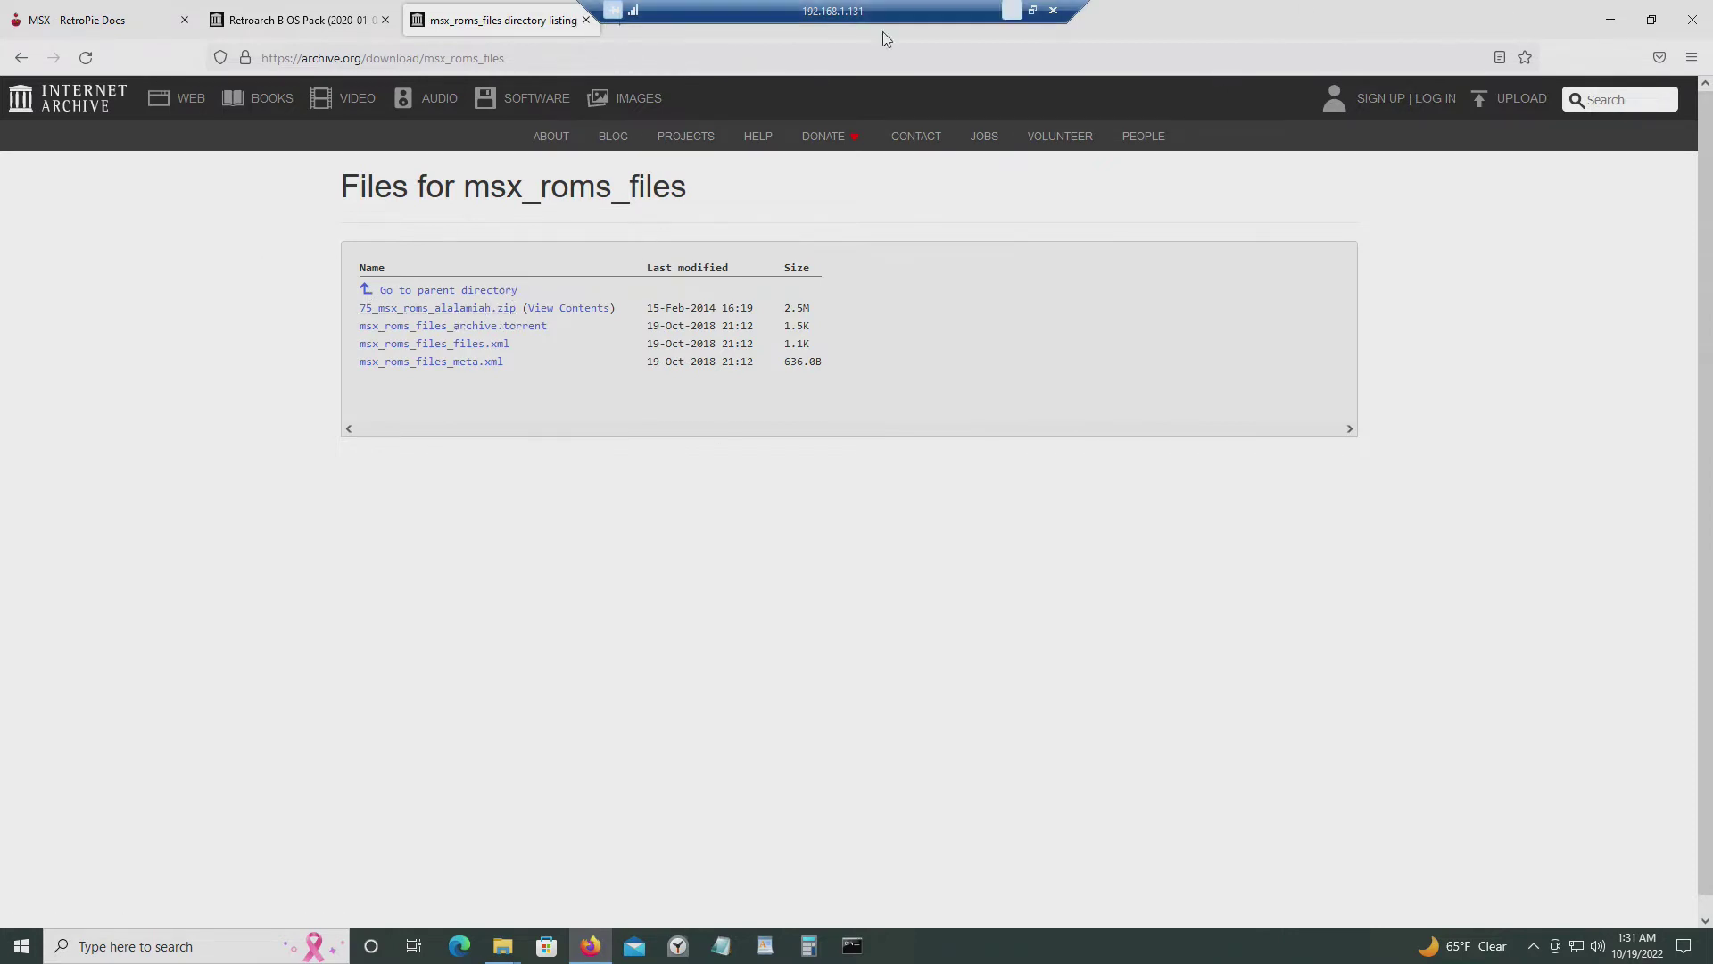
click(620, 34)
click(496, 32)
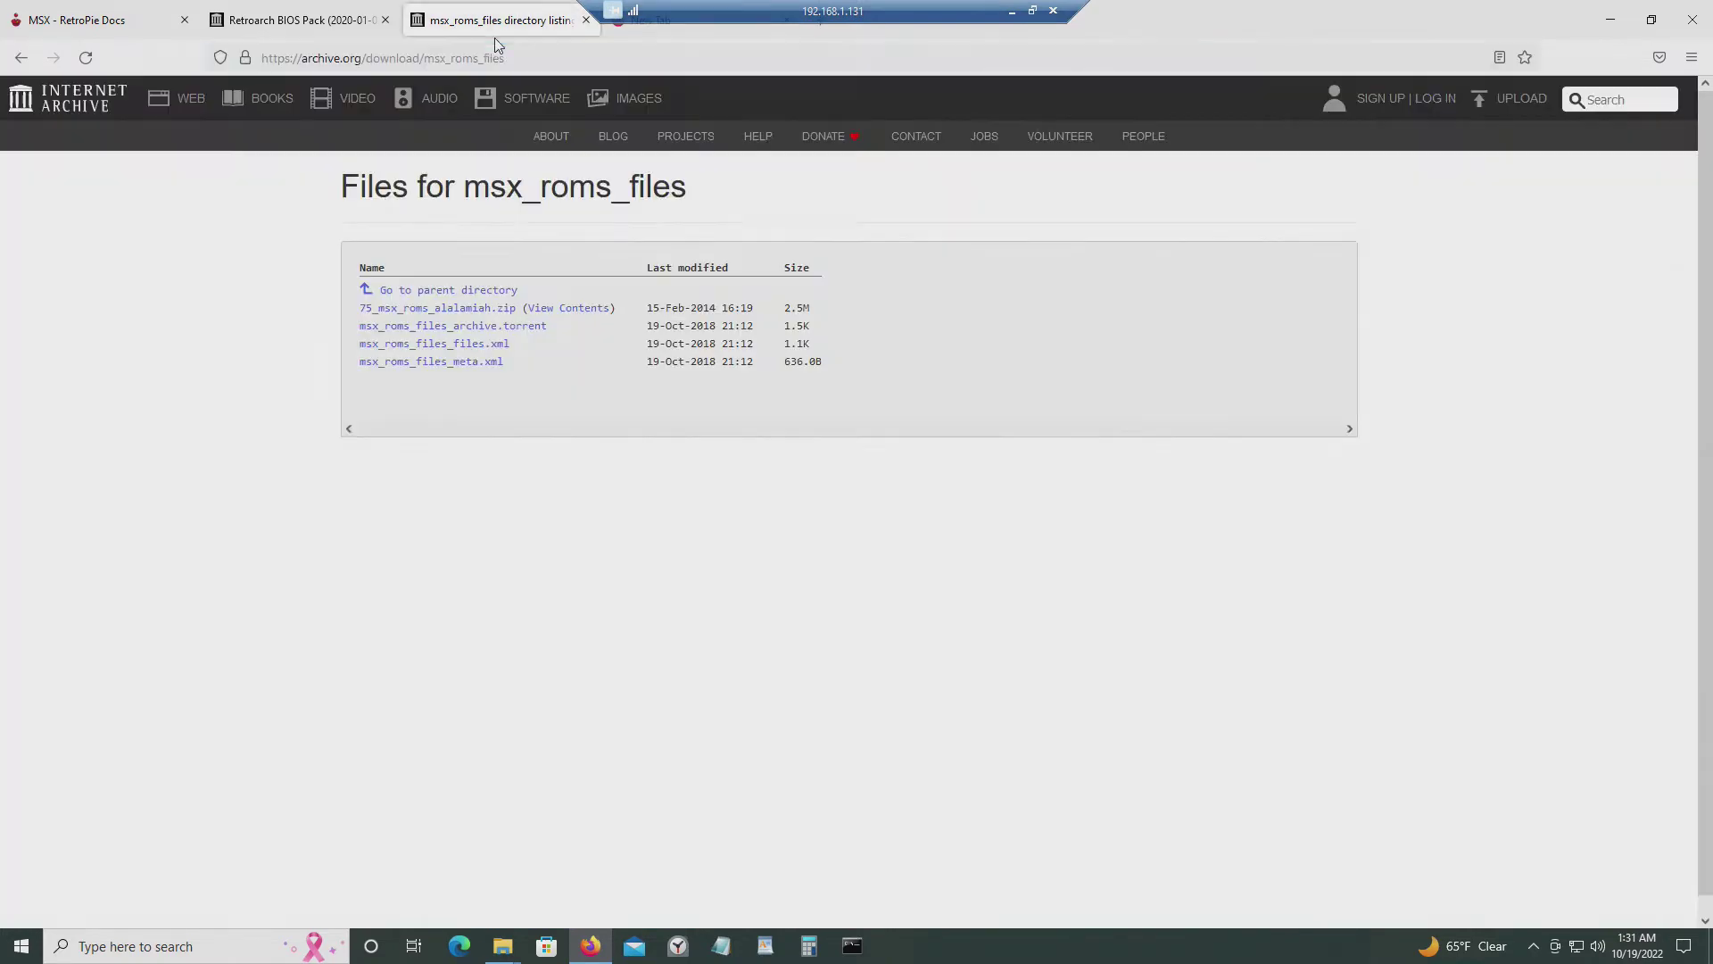
click(661, 31)
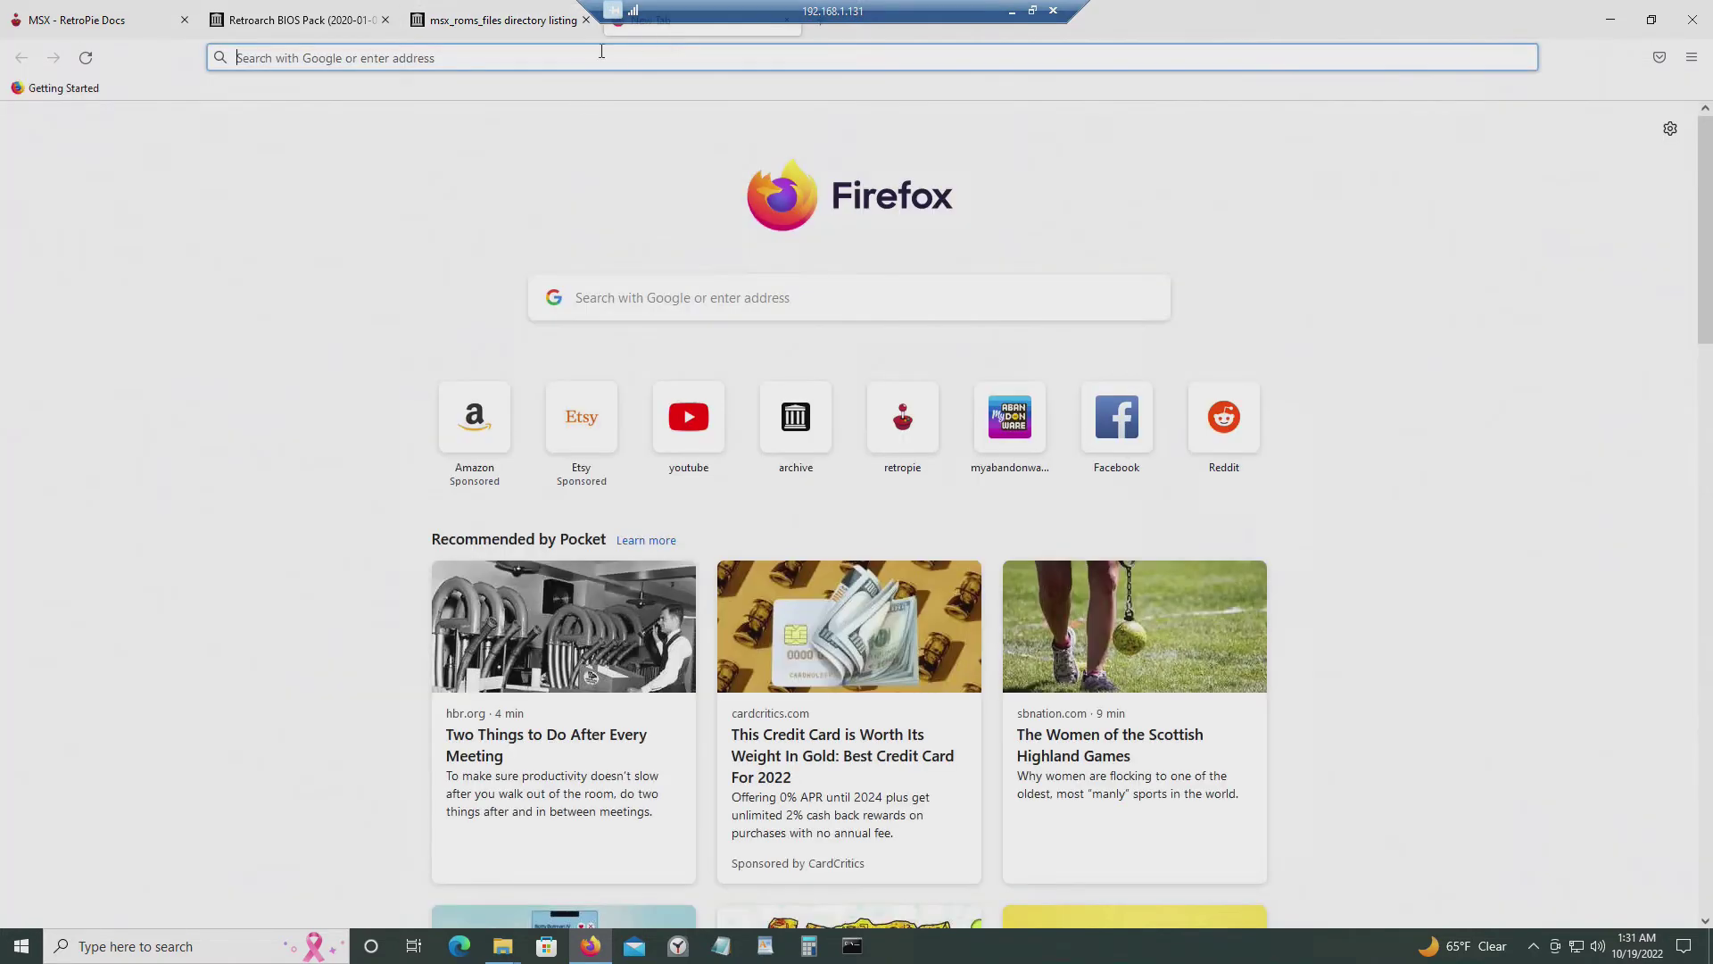
click(602, 49)
text(www.google.com/)
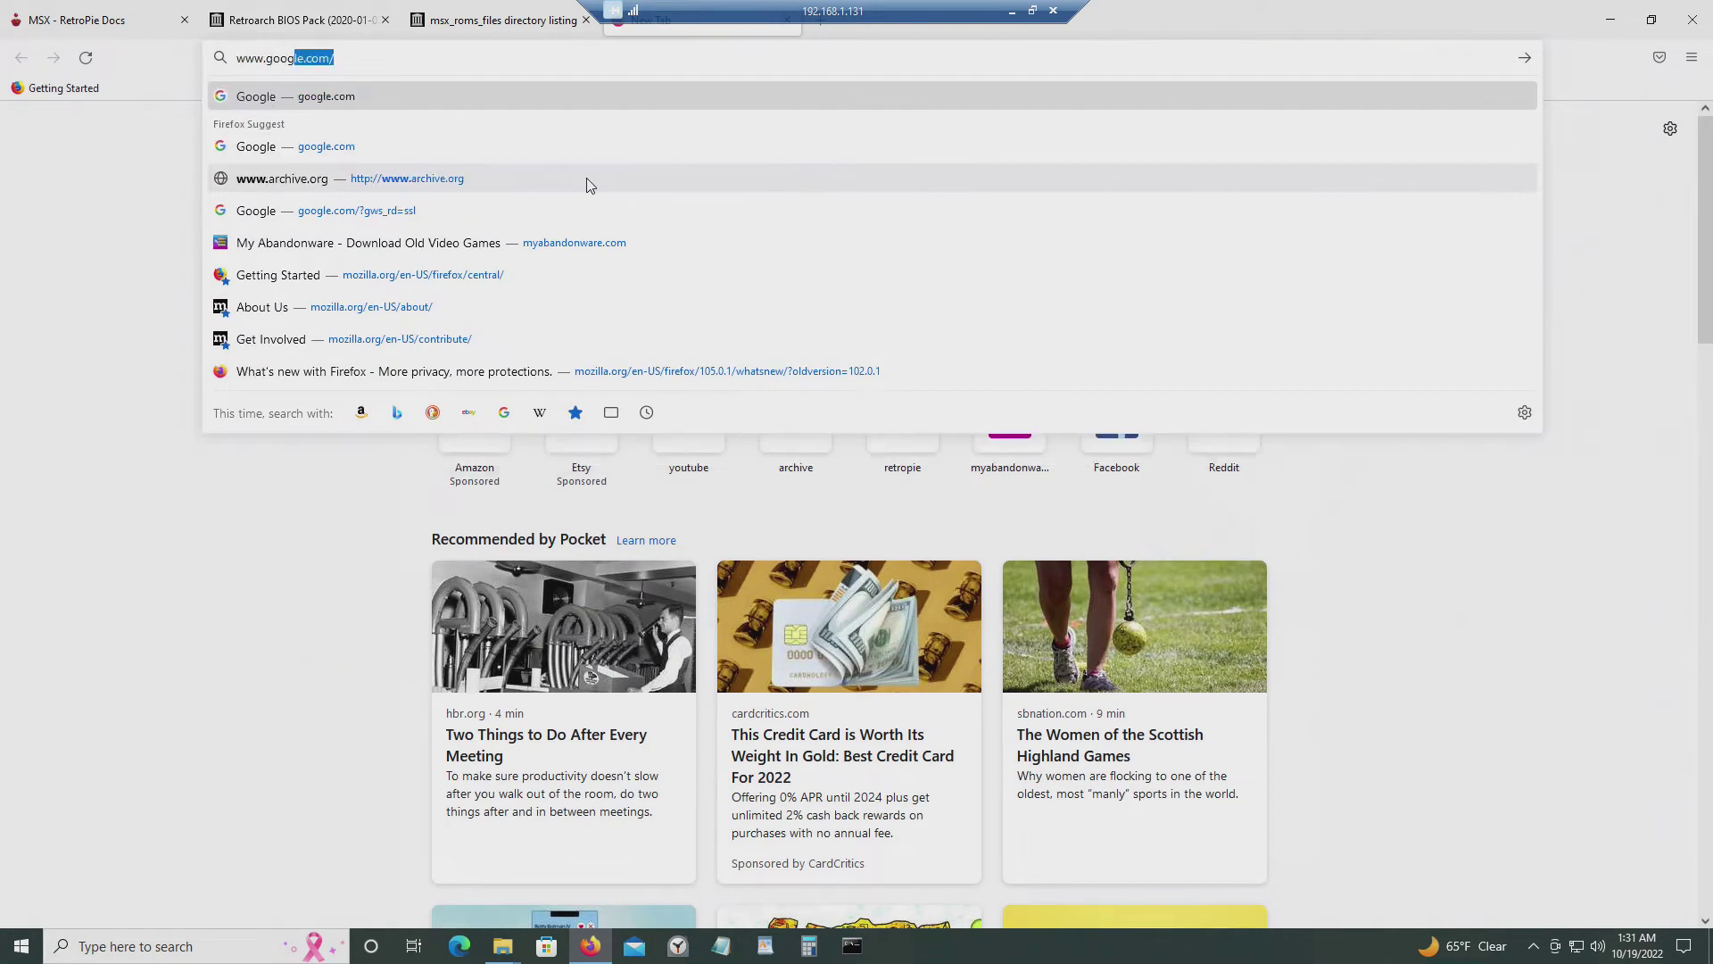
key(Return)
text(abandonware)
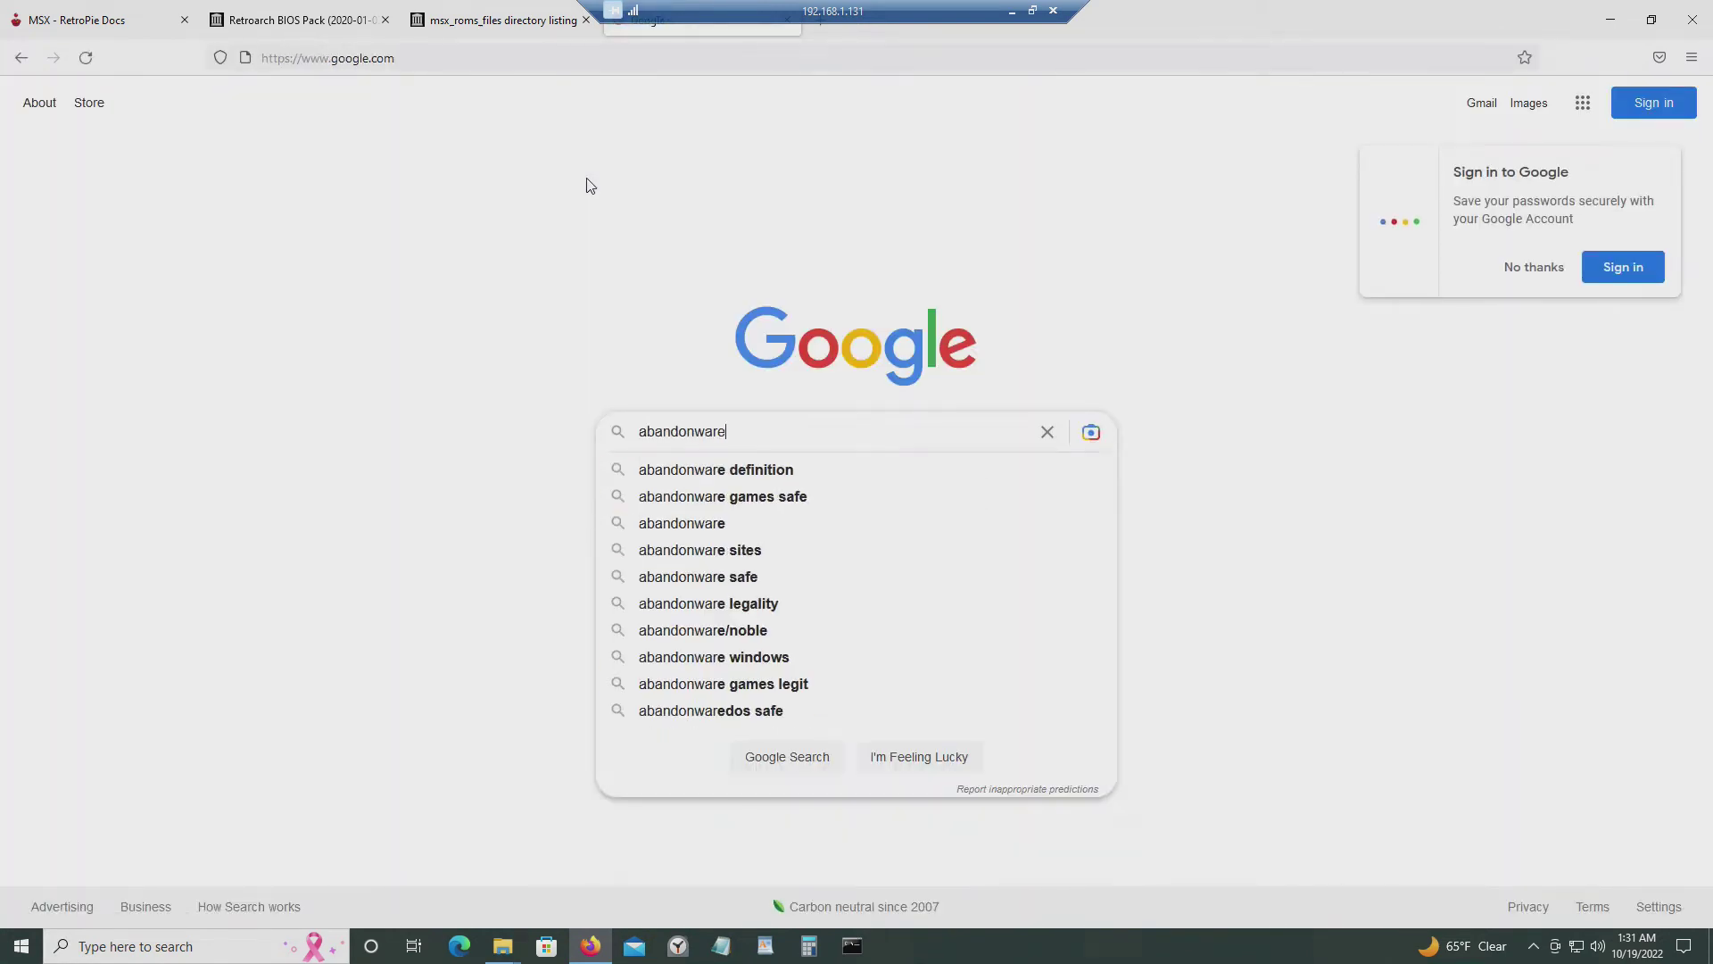
key(Return)
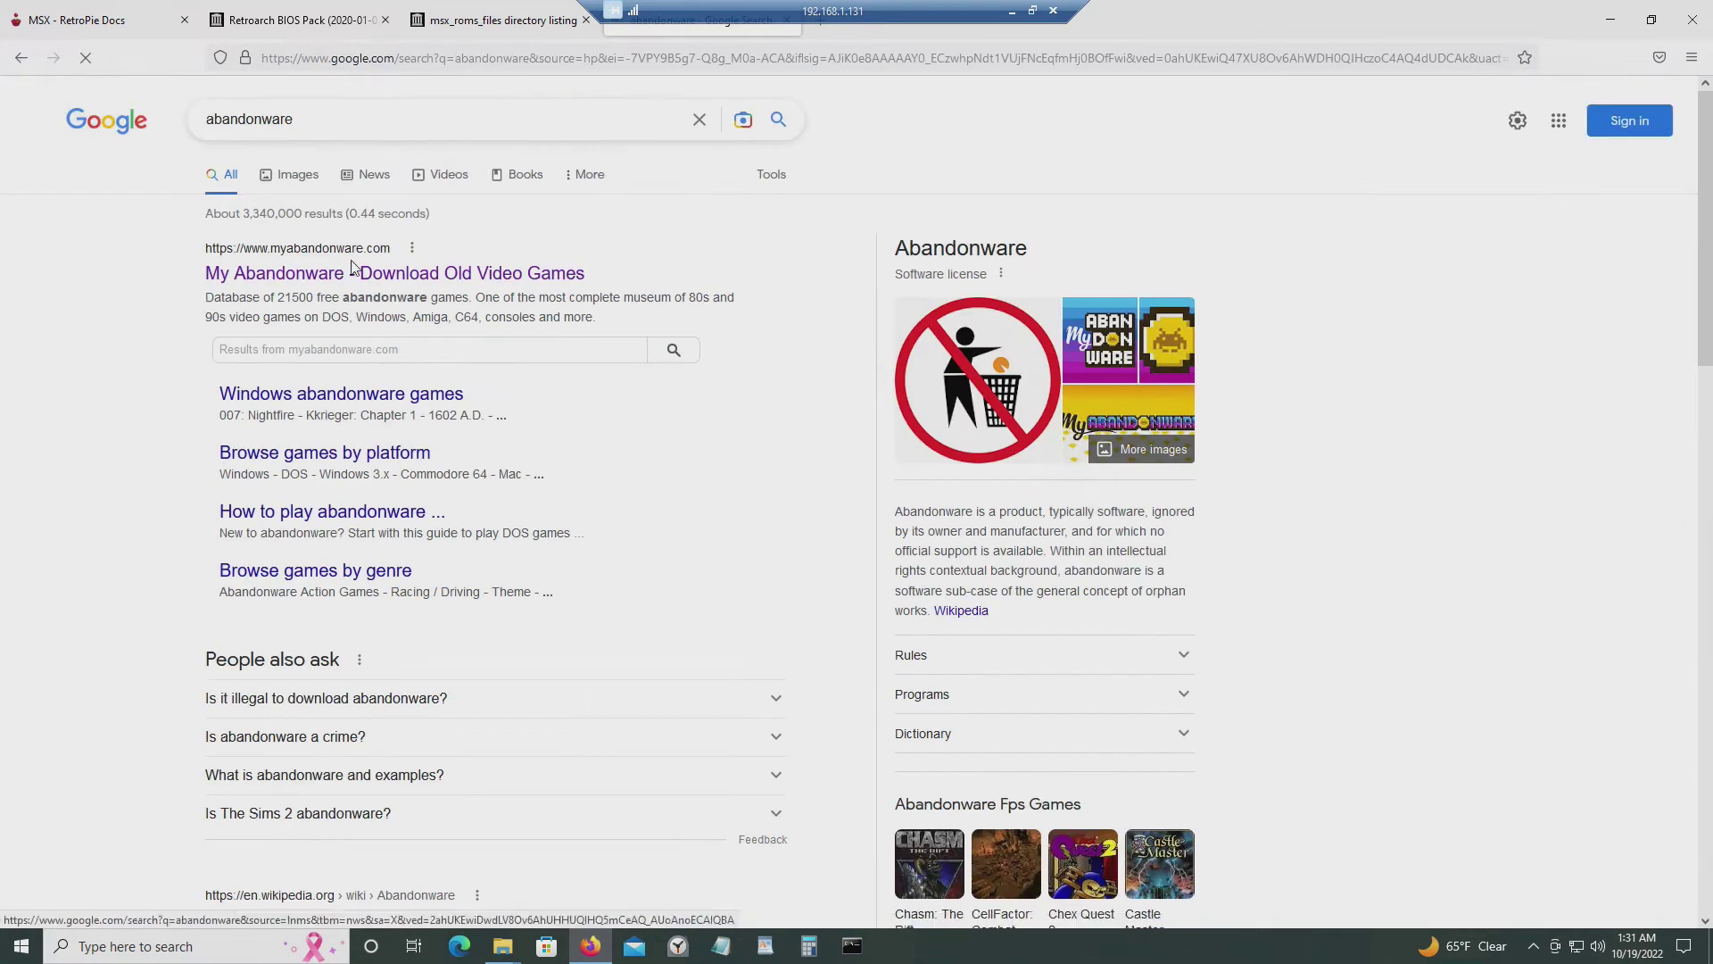
Open the My Abandonware site from the search results and look through its home page.
click(354, 279)
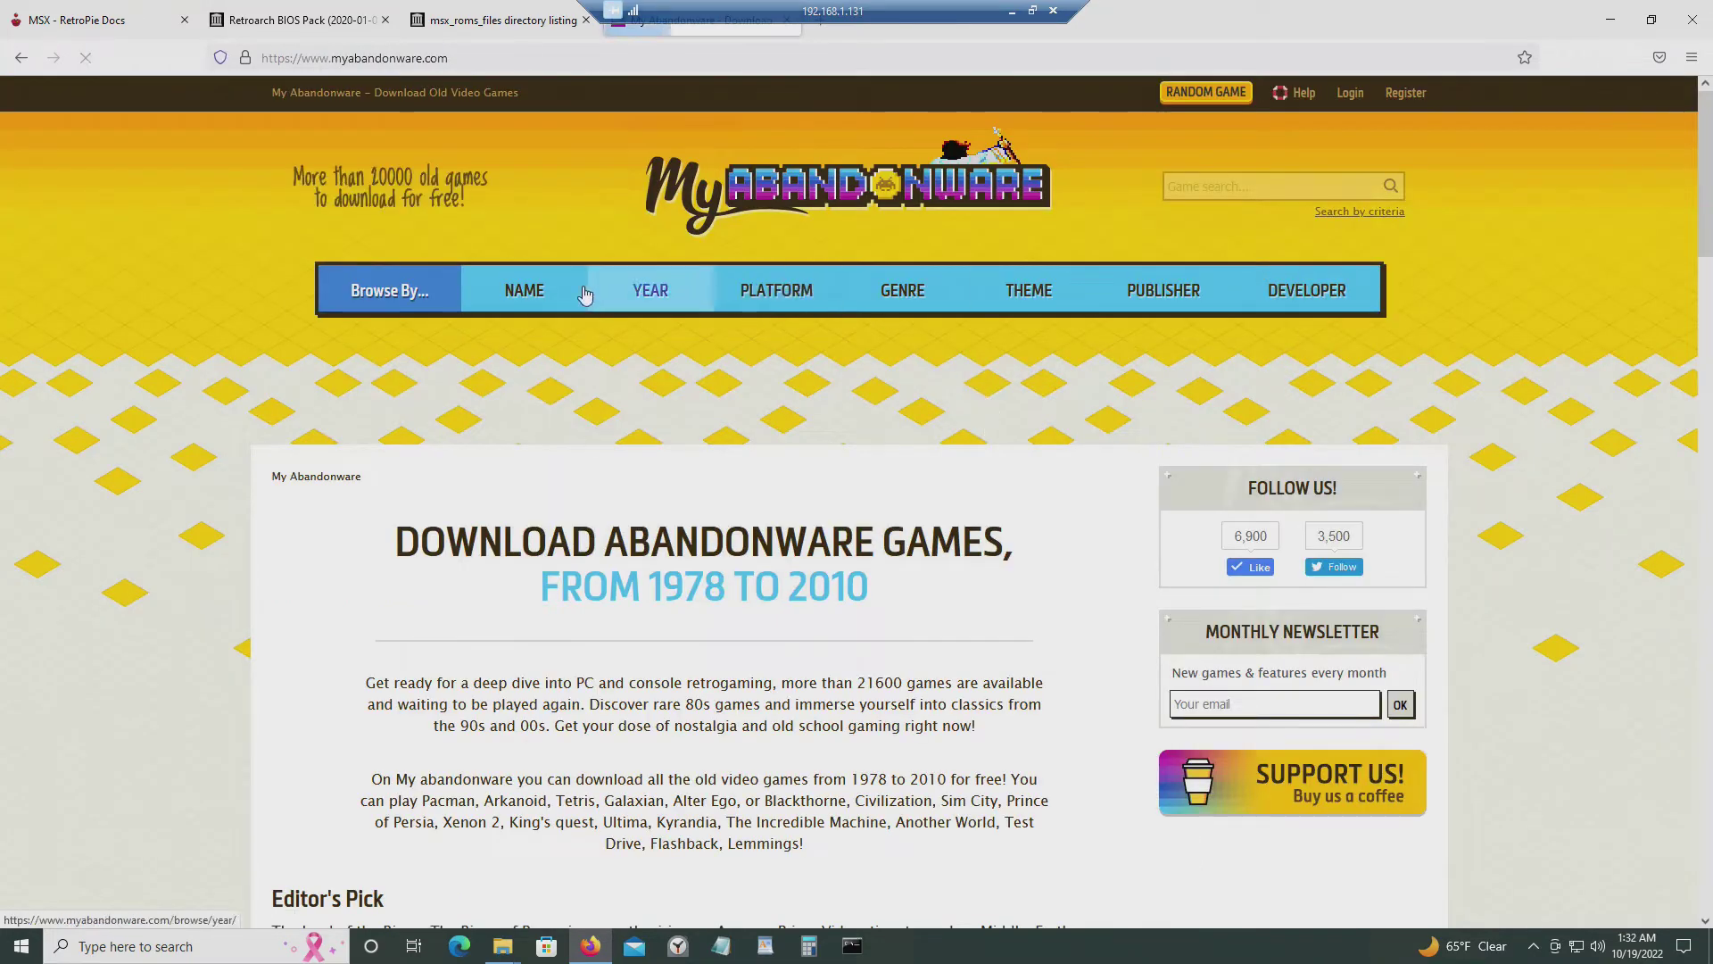
scroll(1115, 339, down, 6)
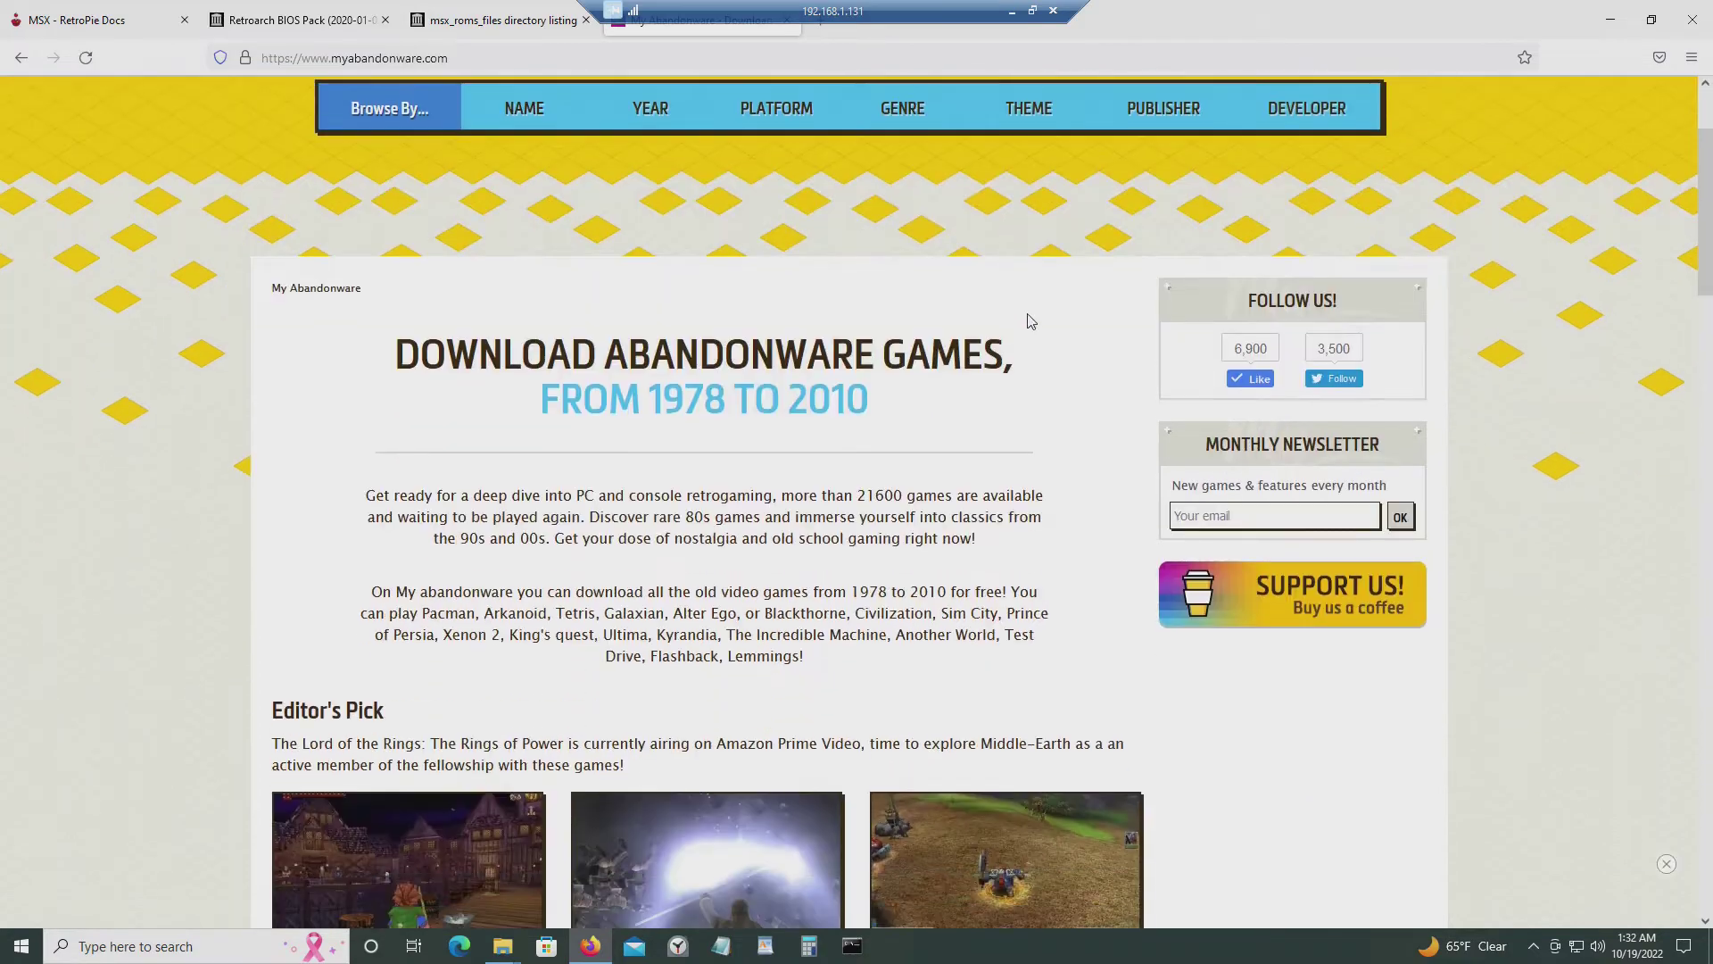
scroll(1151, 416, down, 17)
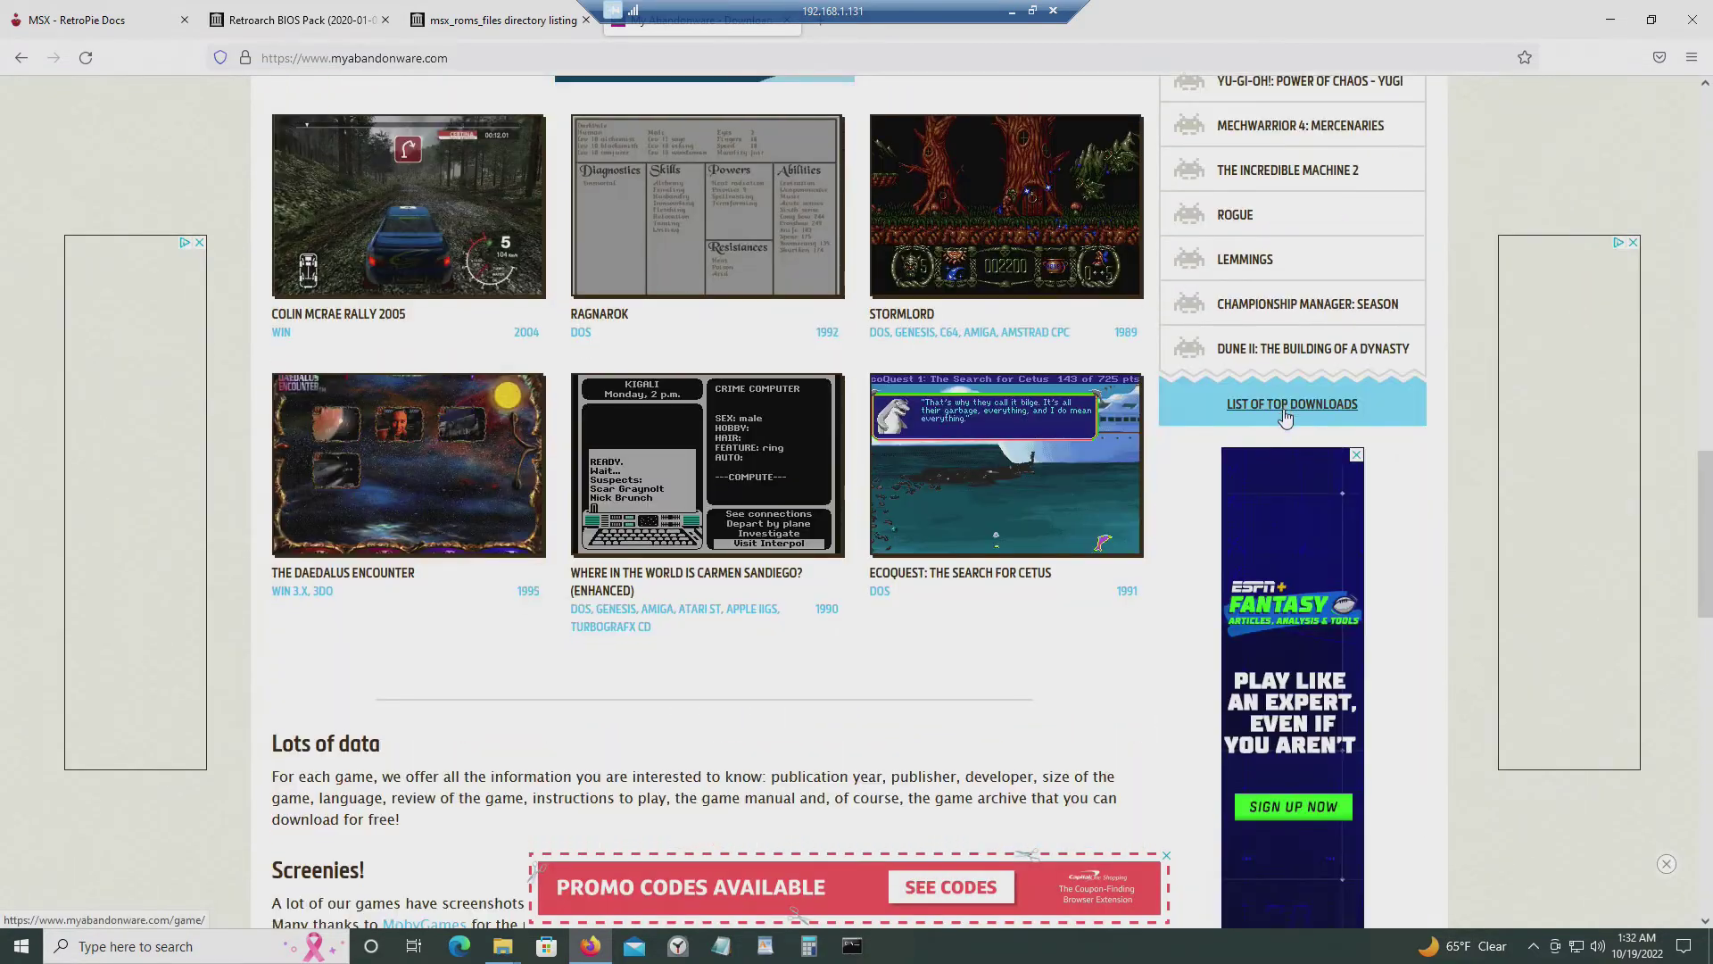
scroll(1283, 417, down, 3)
scroll(1276, 412, up, 20)
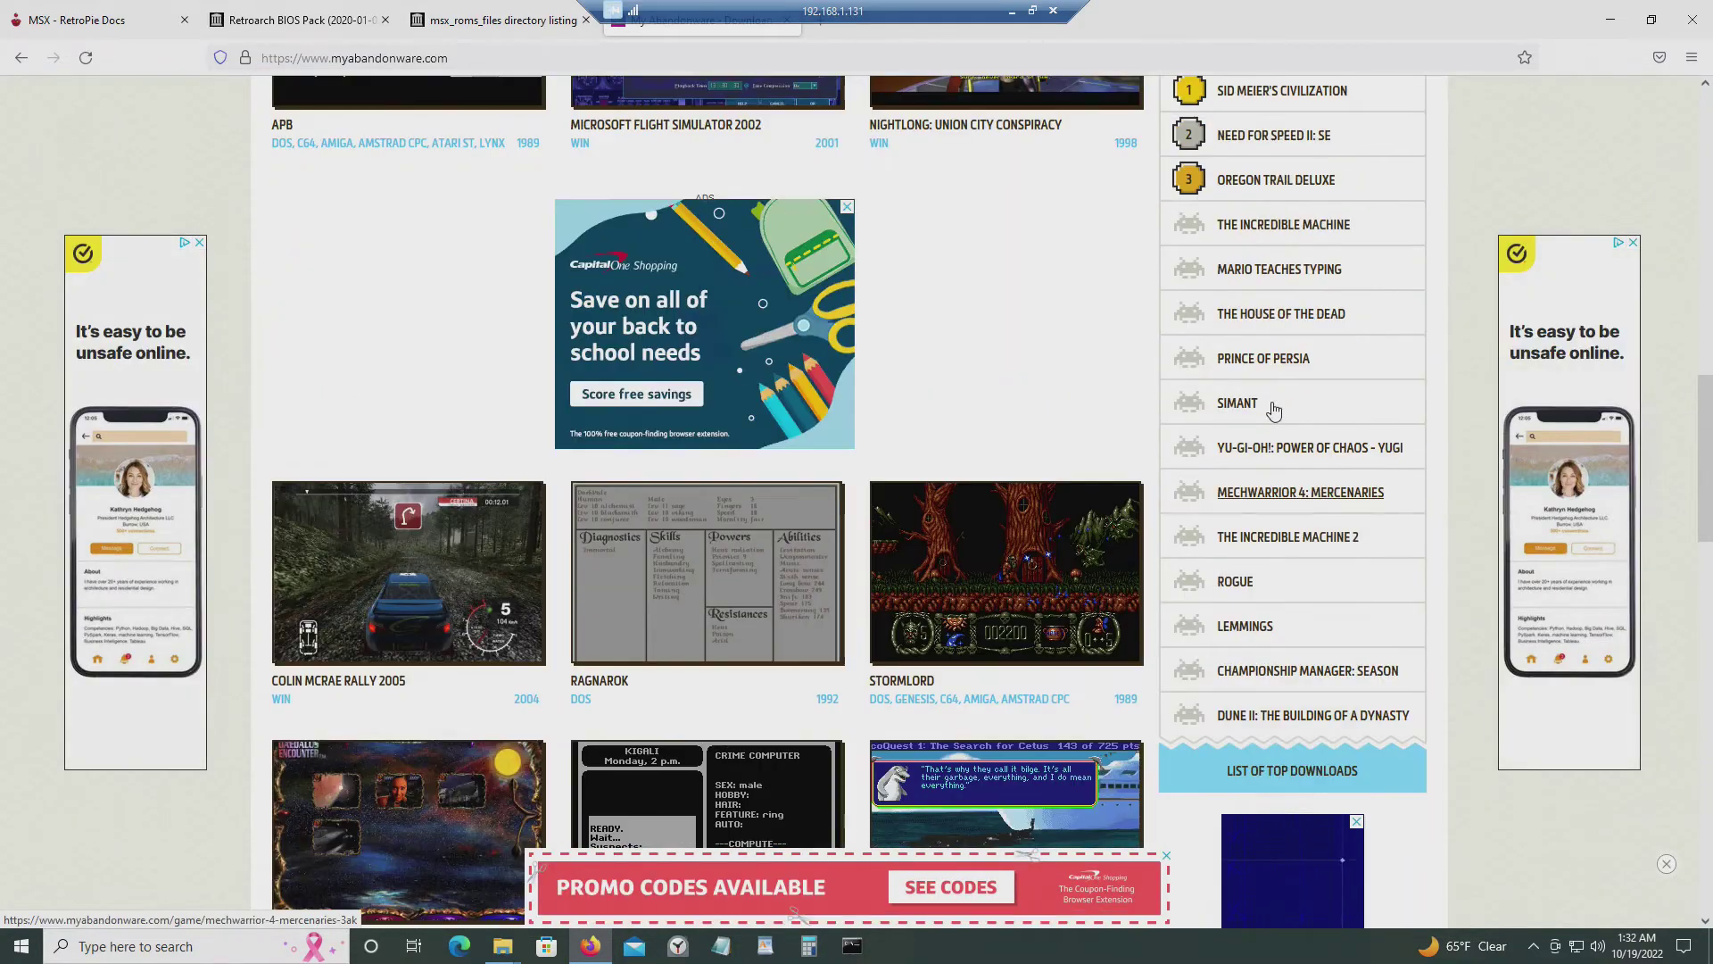
scroll(1271, 409, up, 7)
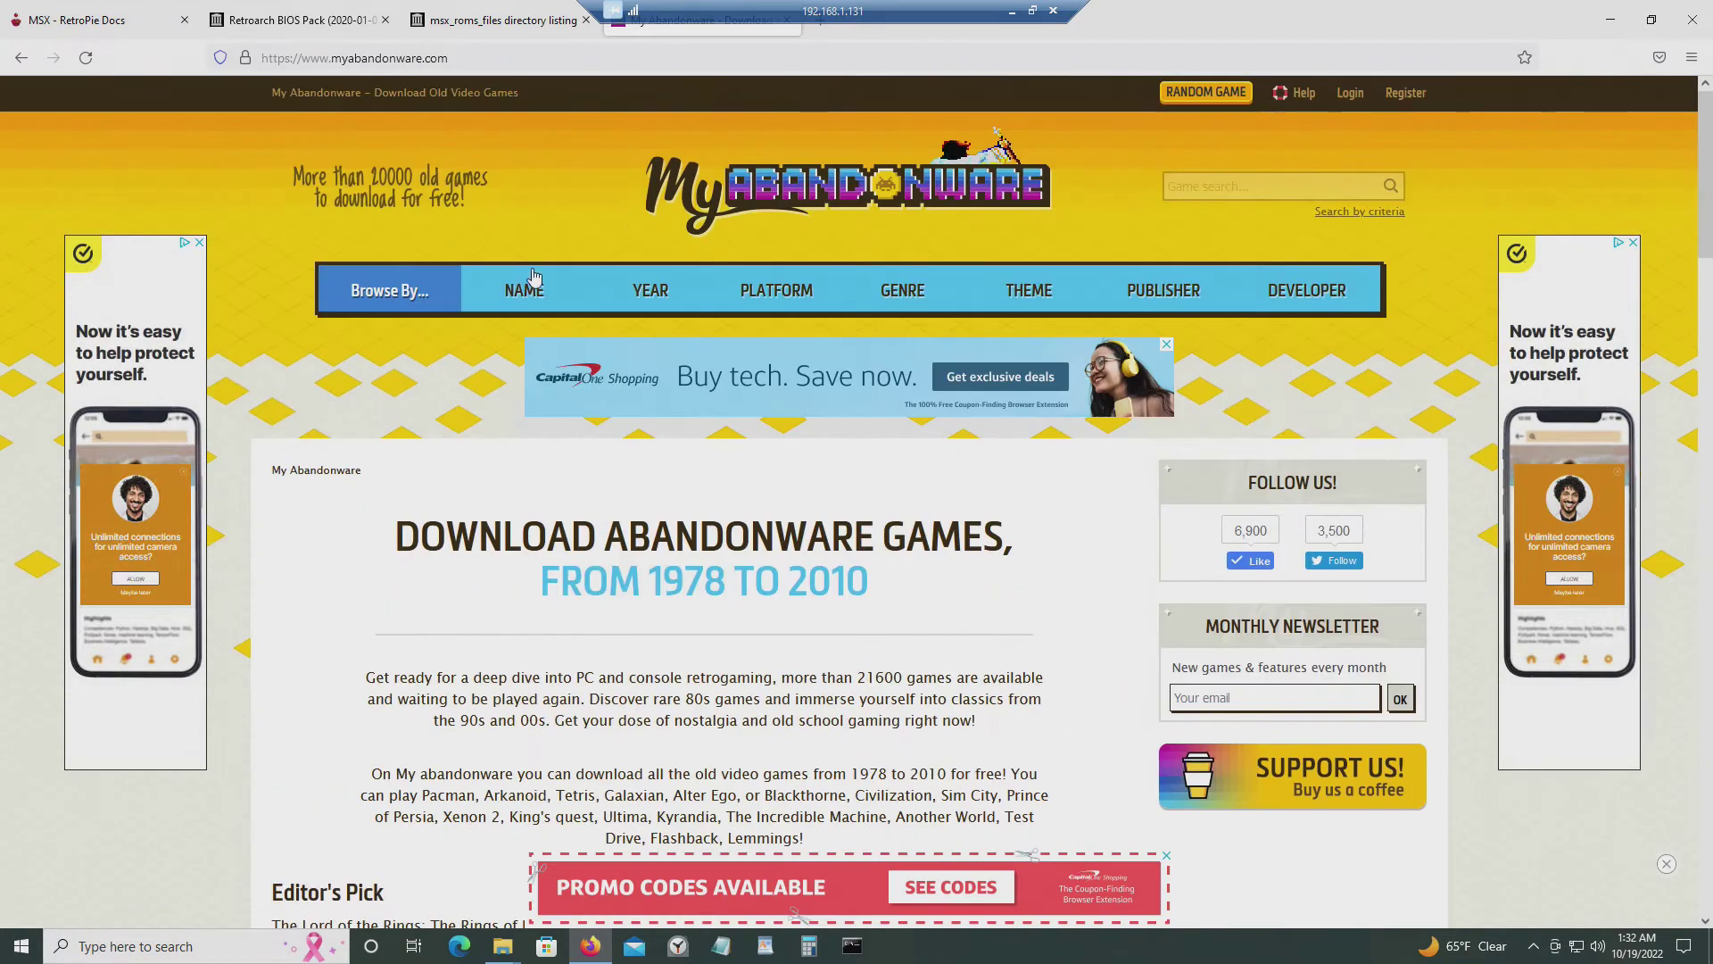
Browse the My Abandonware games by platform and open the MSX platform.
click(779, 291)
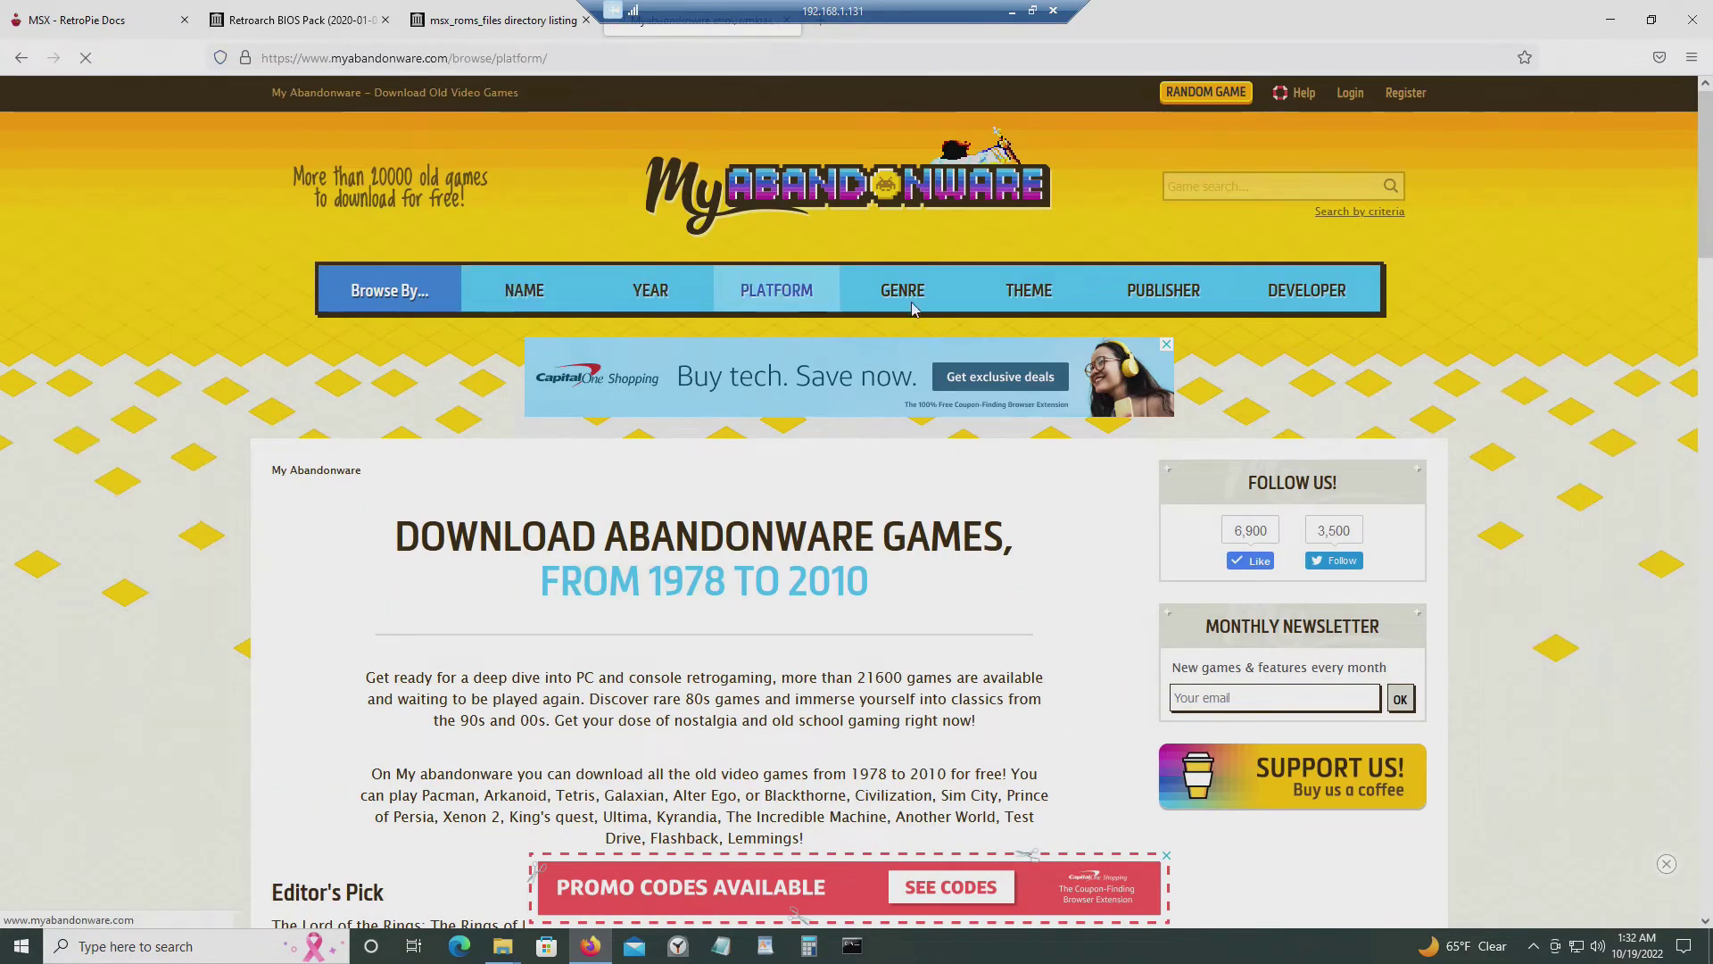
scroll(1298, 547, down, 7)
scroll(1299, 547, down, 8)
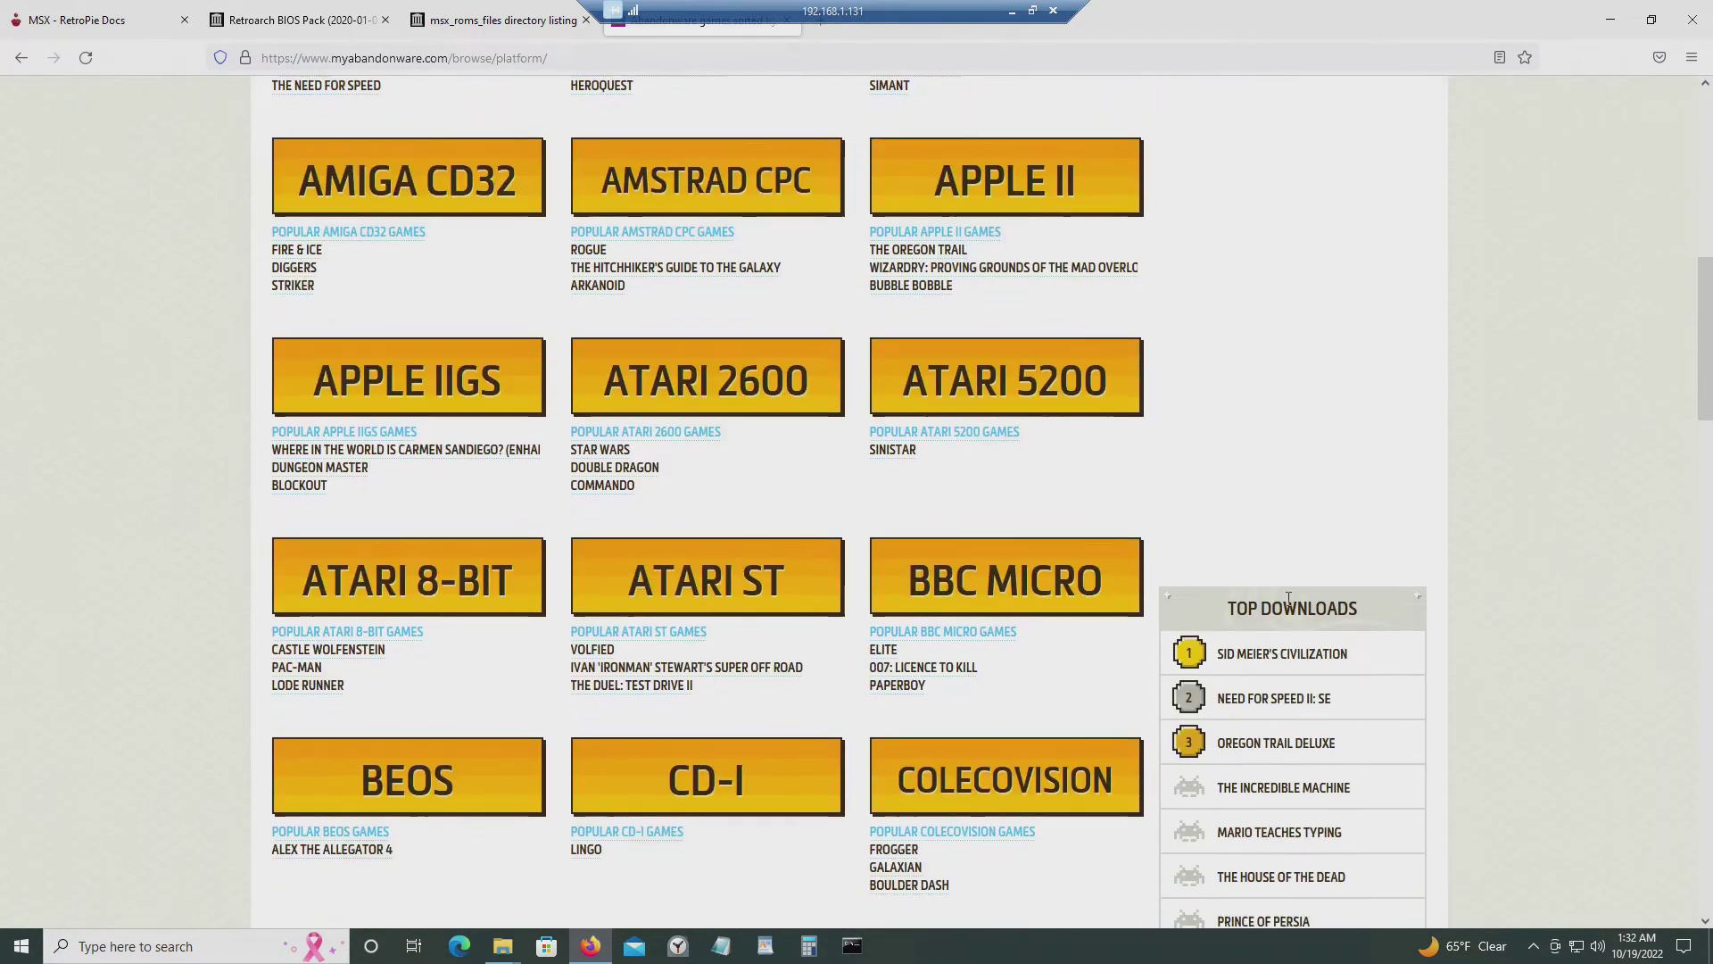
scroll(1283, 603, down, 8)
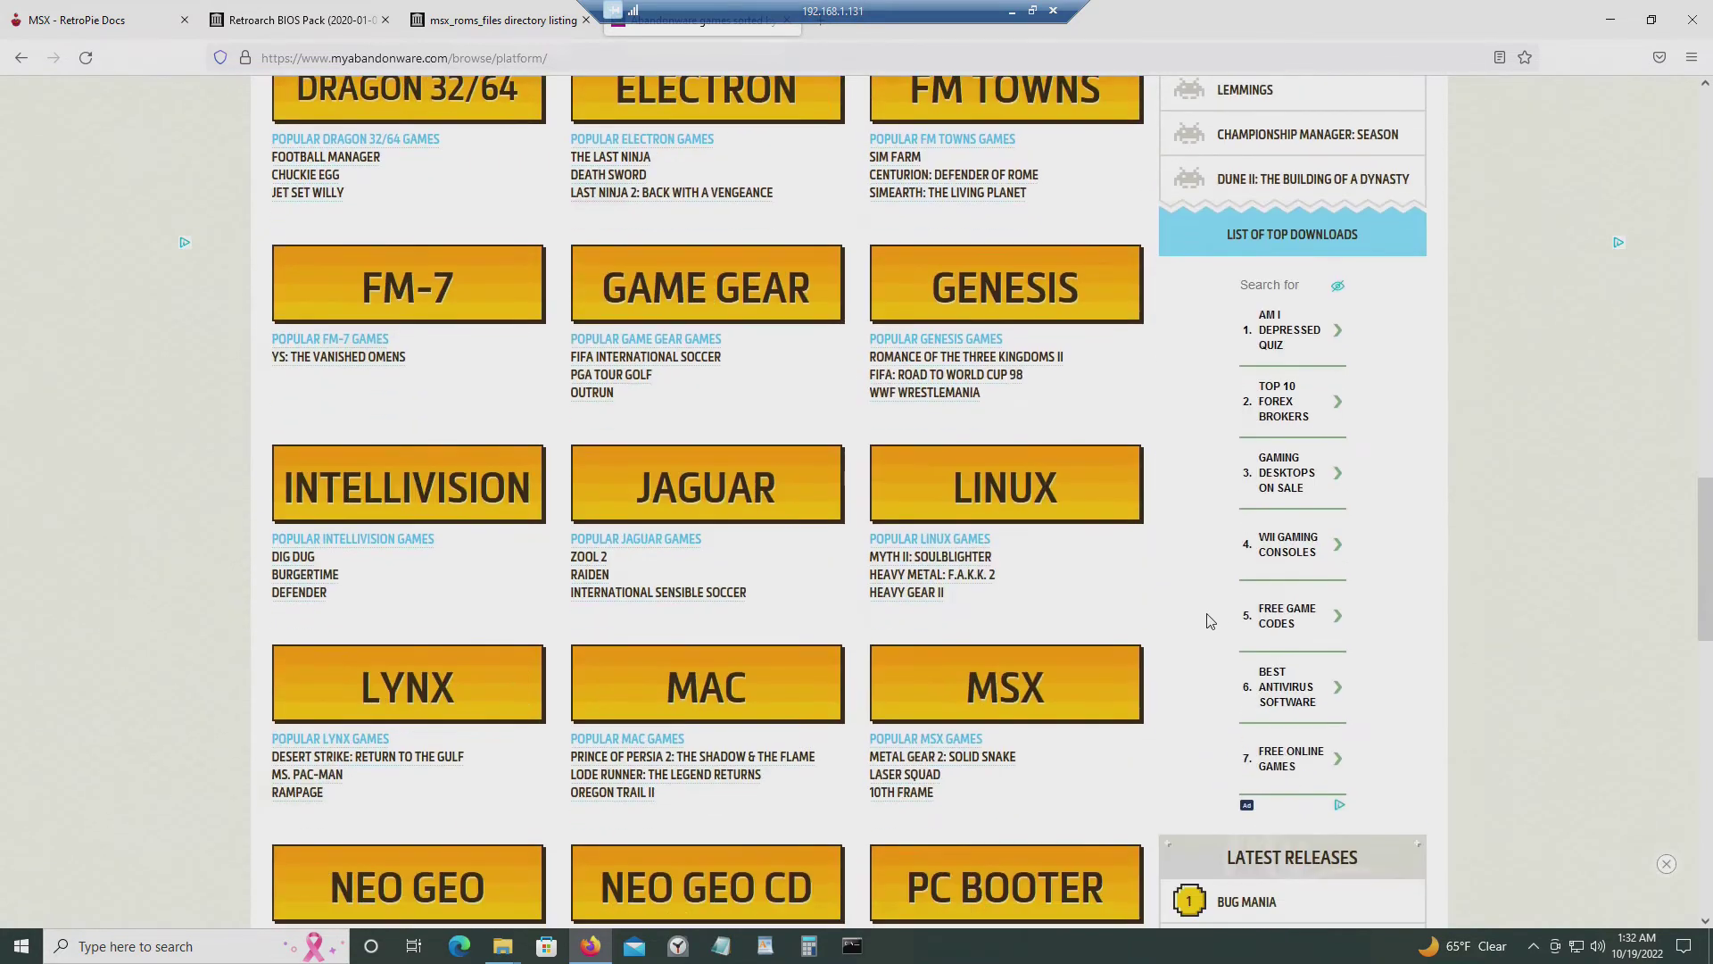
click(1022, 520)
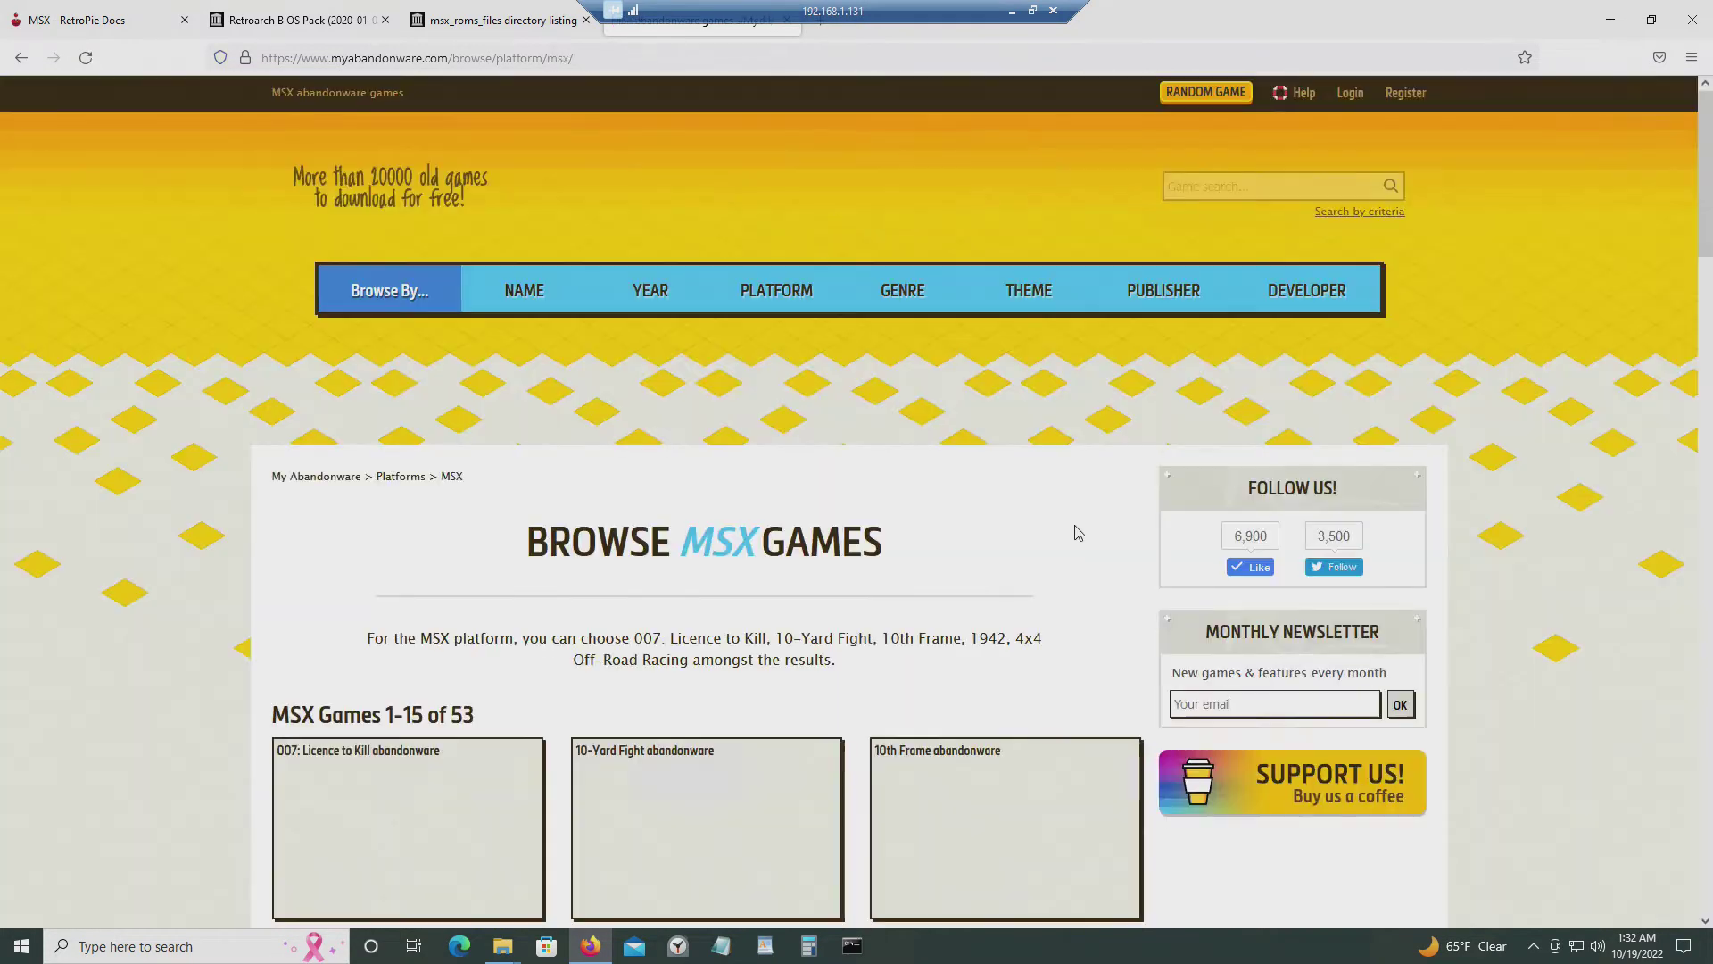
Look through the first page of MSX games offered on My Abandonware.
scroll(1356, 563, down, 4)
scroll(1357, 562, down, 9)
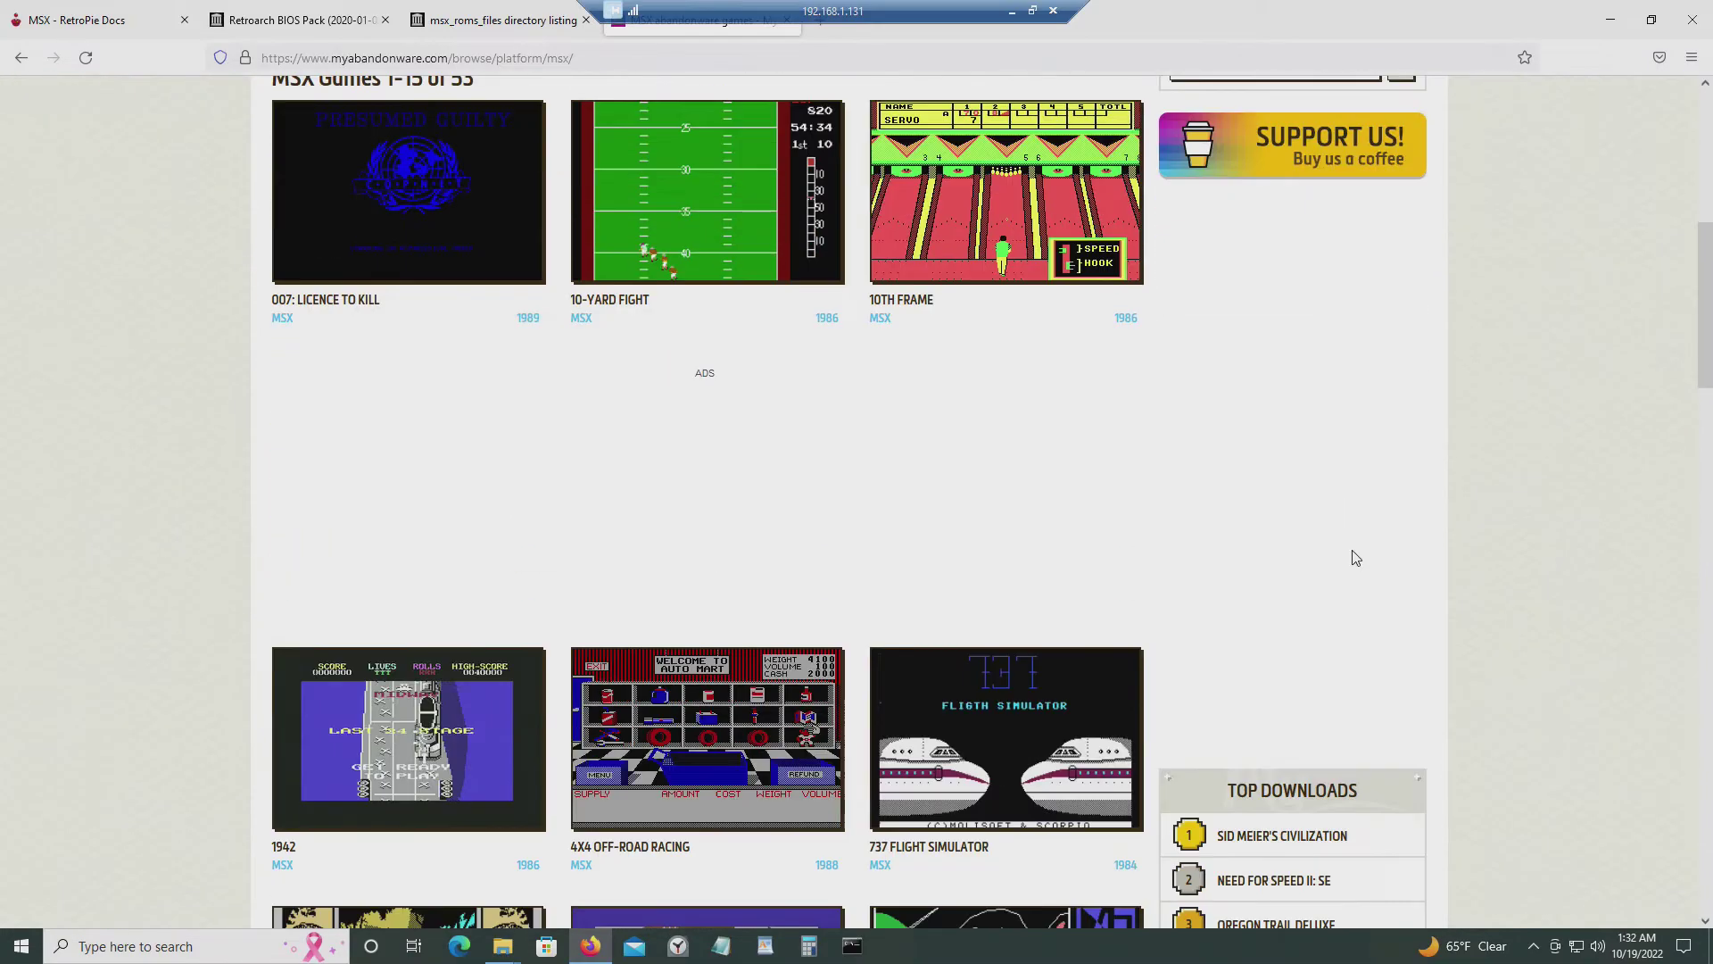
scroll(1354, 558, down, 5)
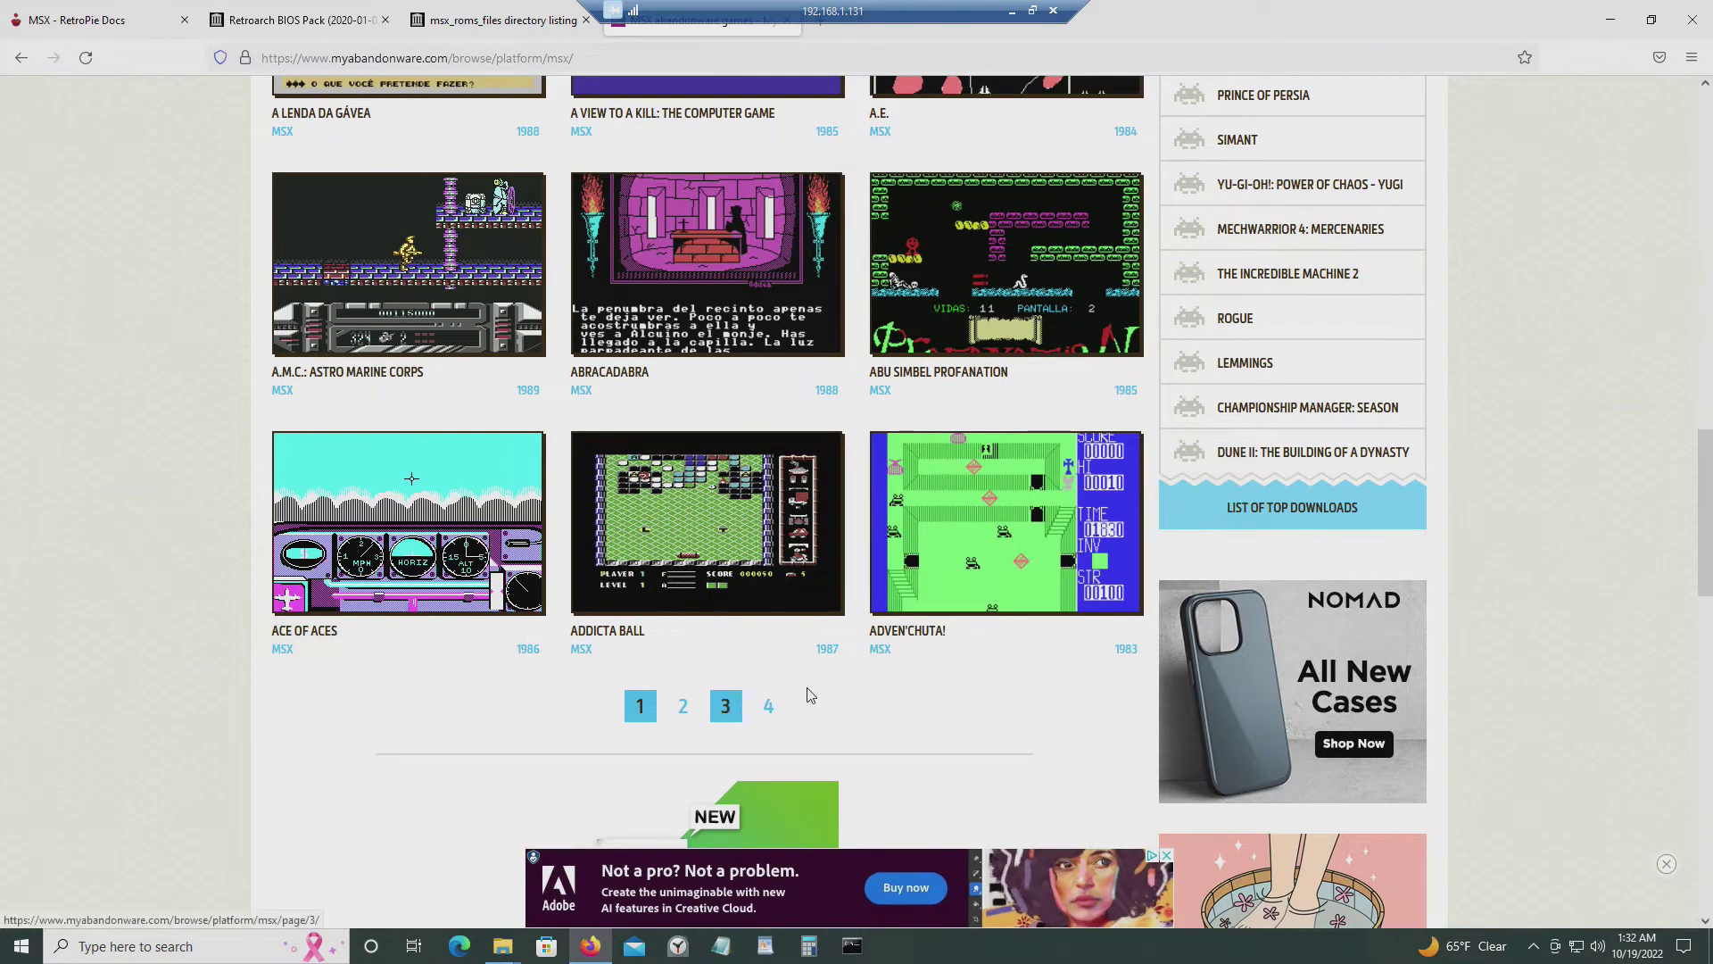
scroll(815, 610, up, 14)
scroll(862, 618, up, 4)
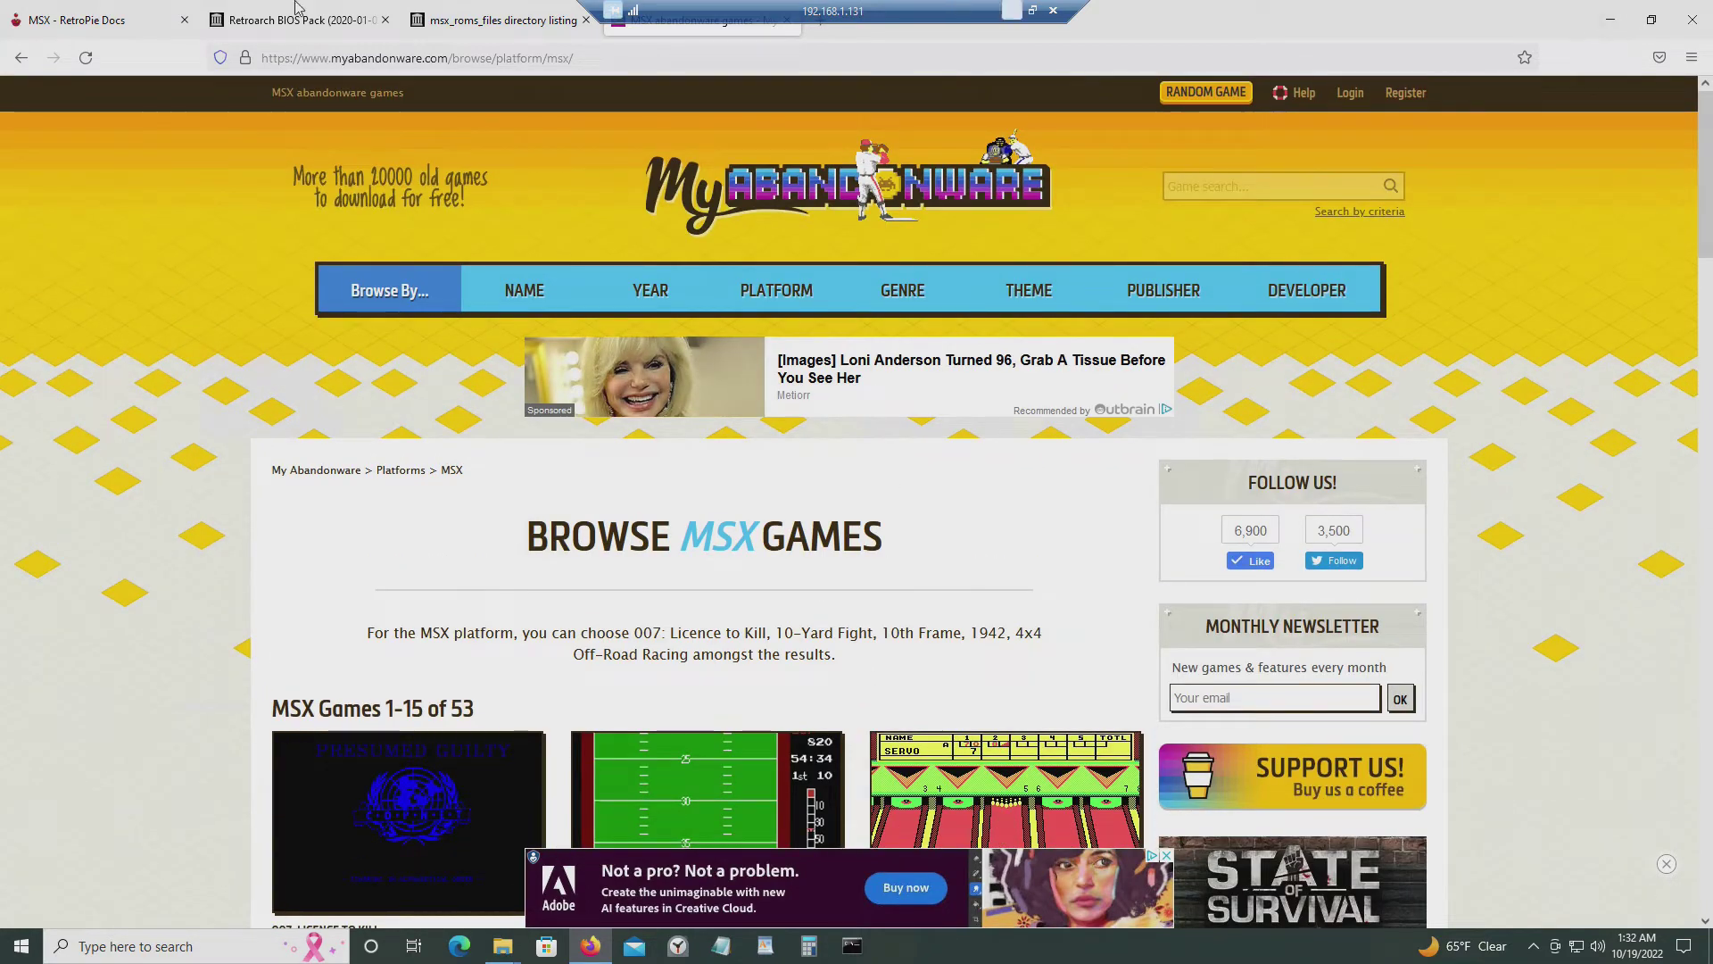
Return to the msx_roms_files listing on the Internet Archive and view the contents of 75_msx_roms_alalamiah.zip.
click(444, 23)
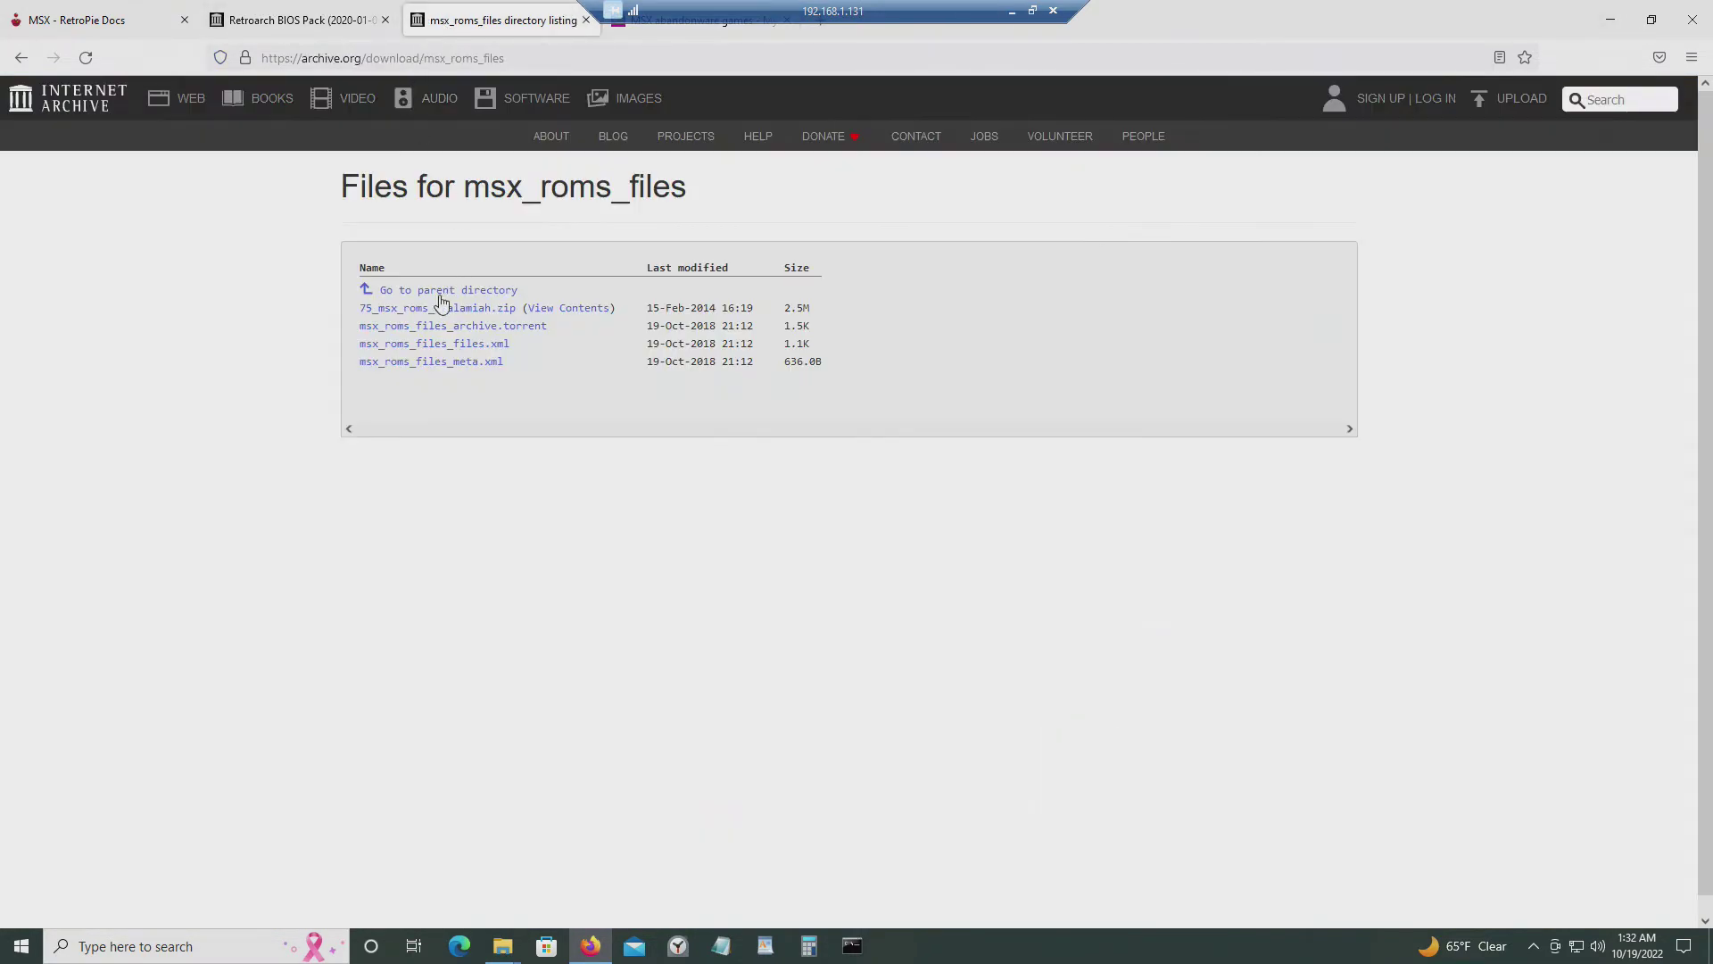
click(562, 309)
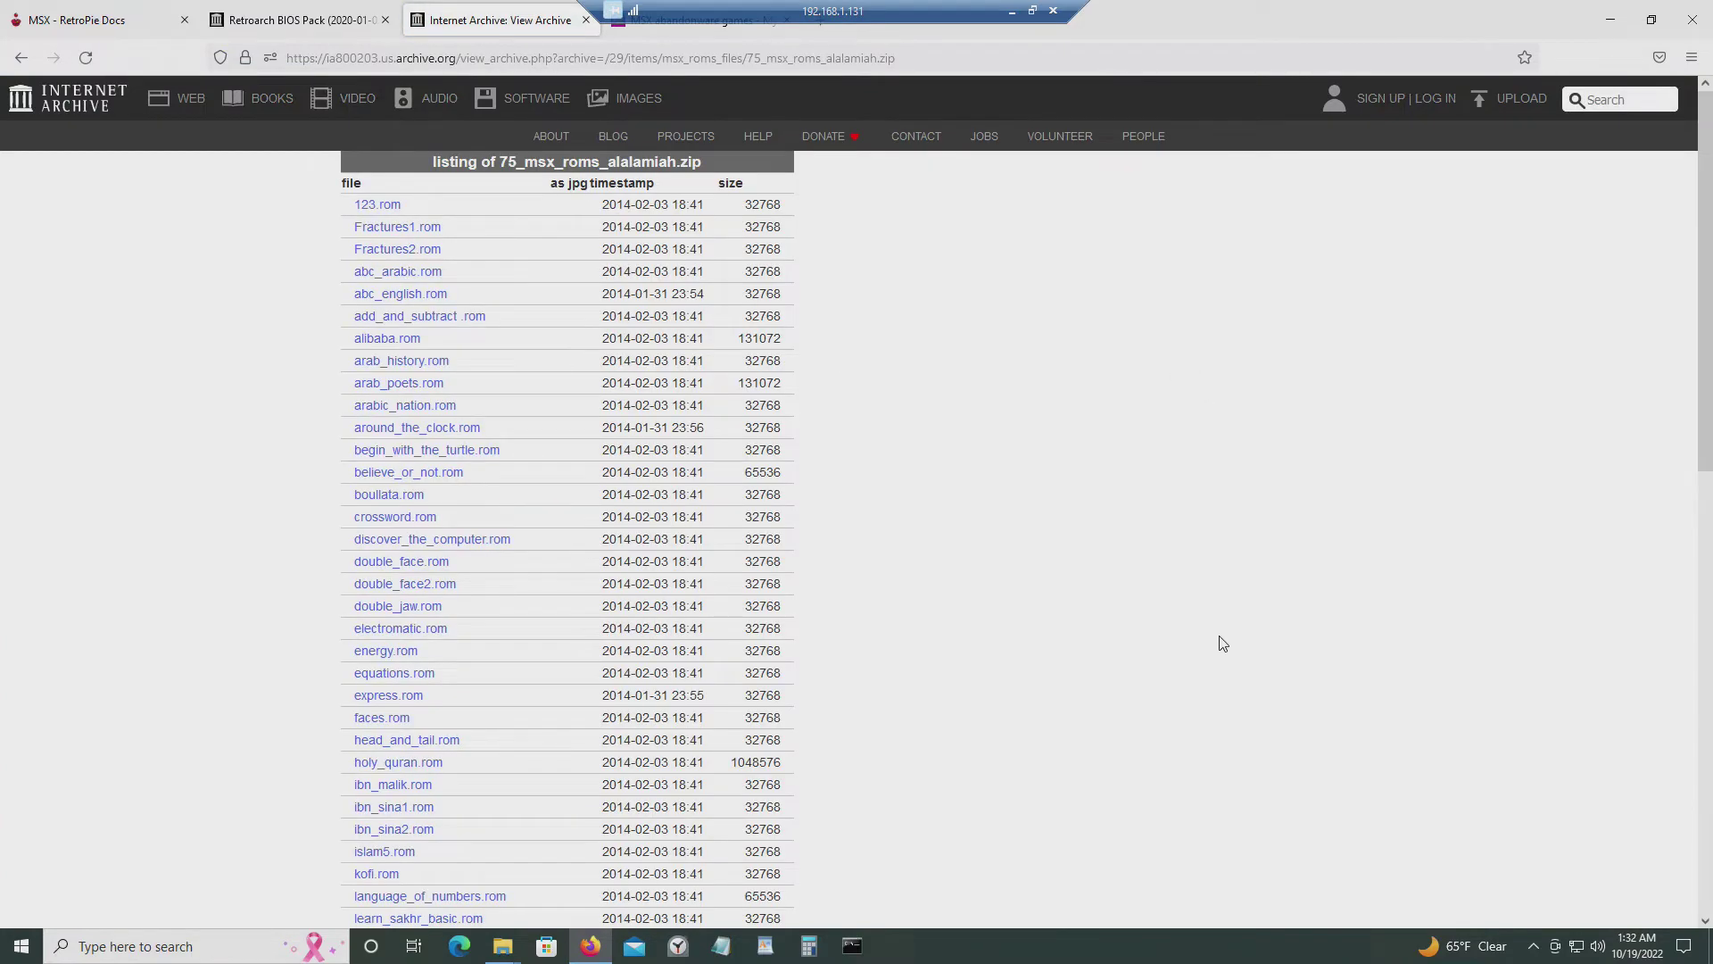
scroll(1222, 644, down, 10)
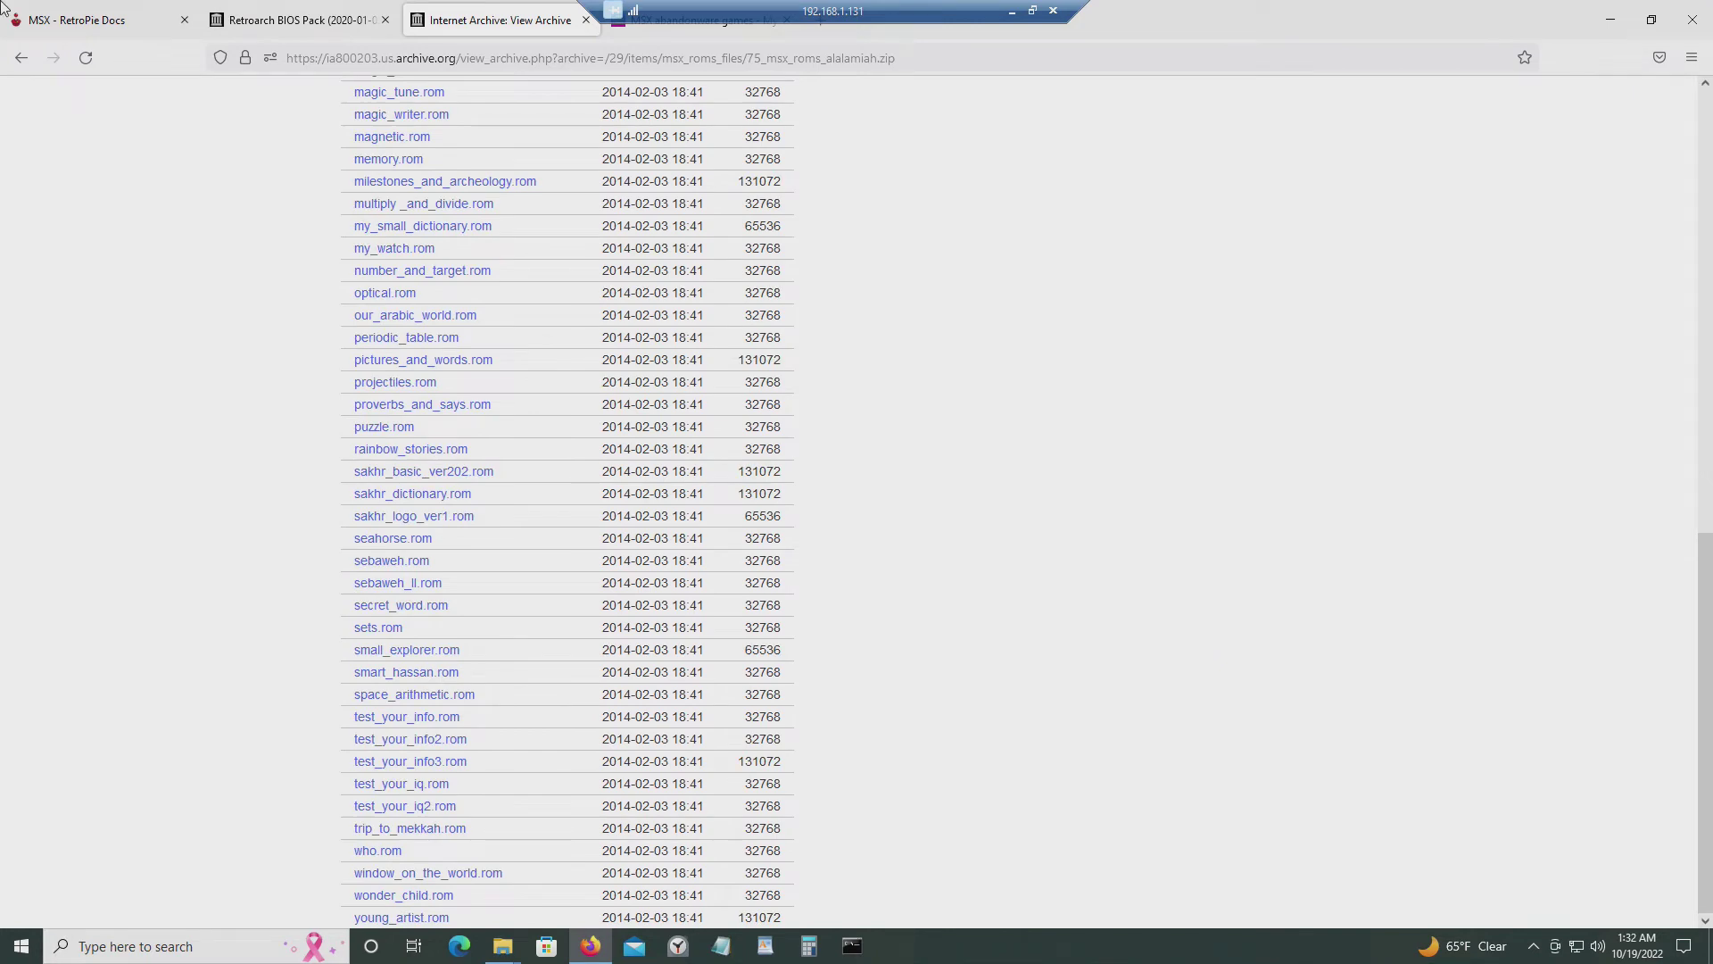
Go back to the MSX ROMS search results and look through them for other ROM collections.
click(21, 57)
click(22, 59)
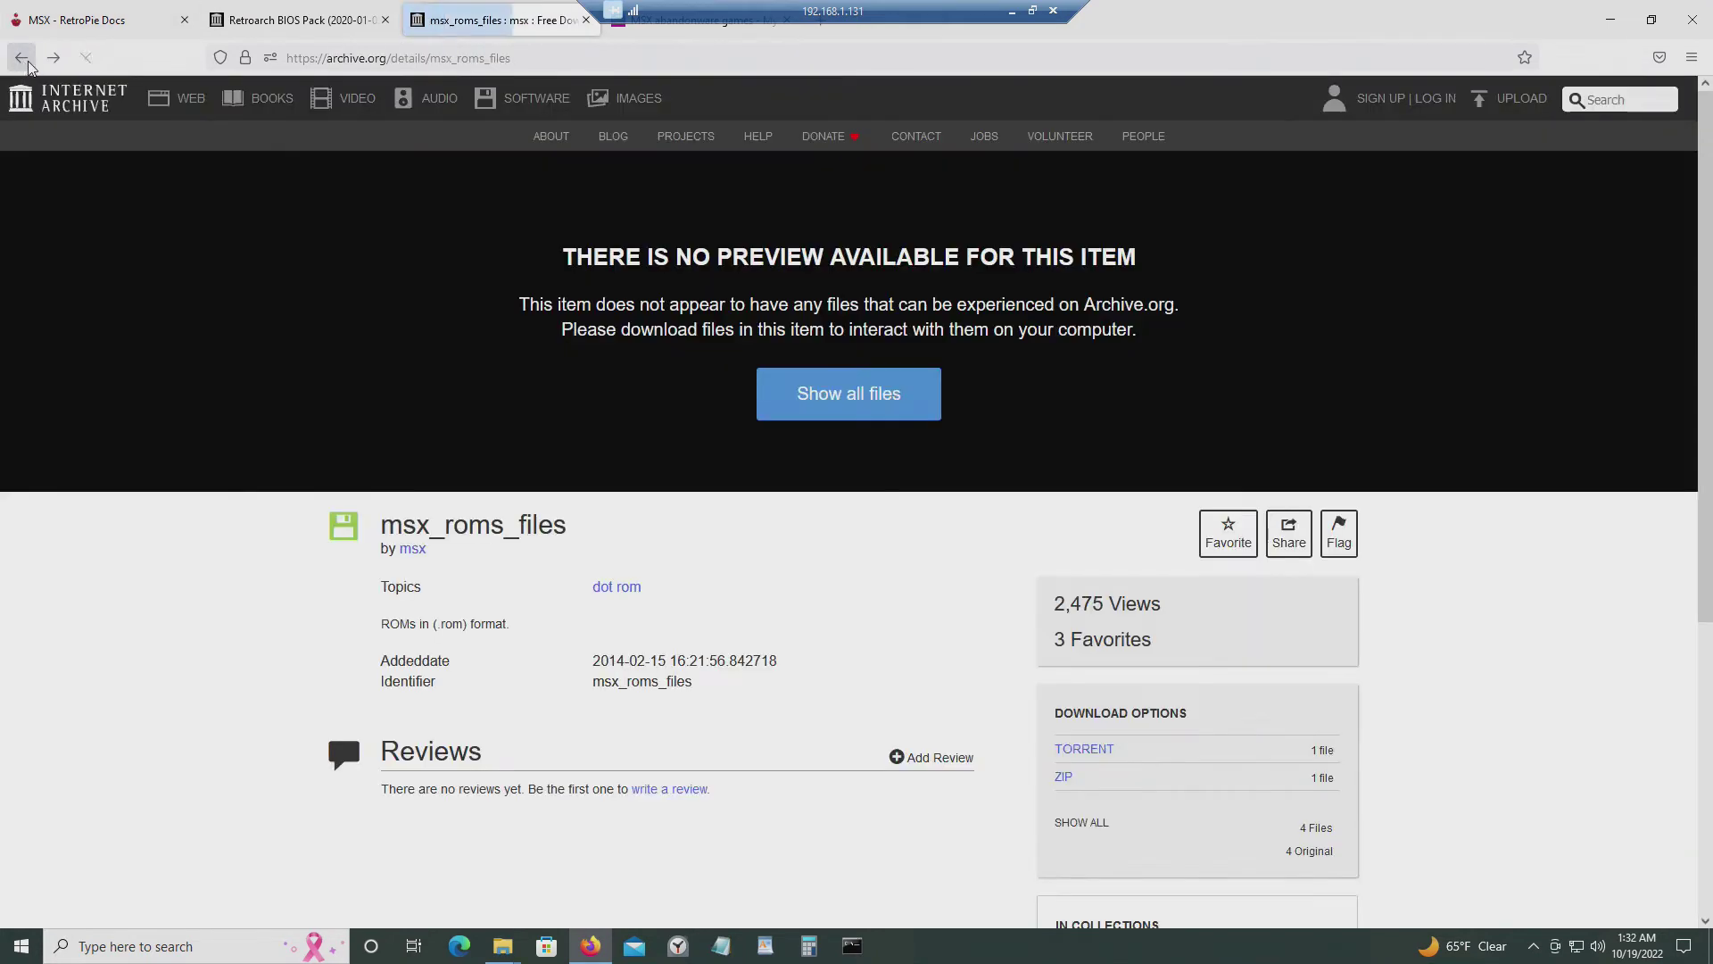
click(21, 59)
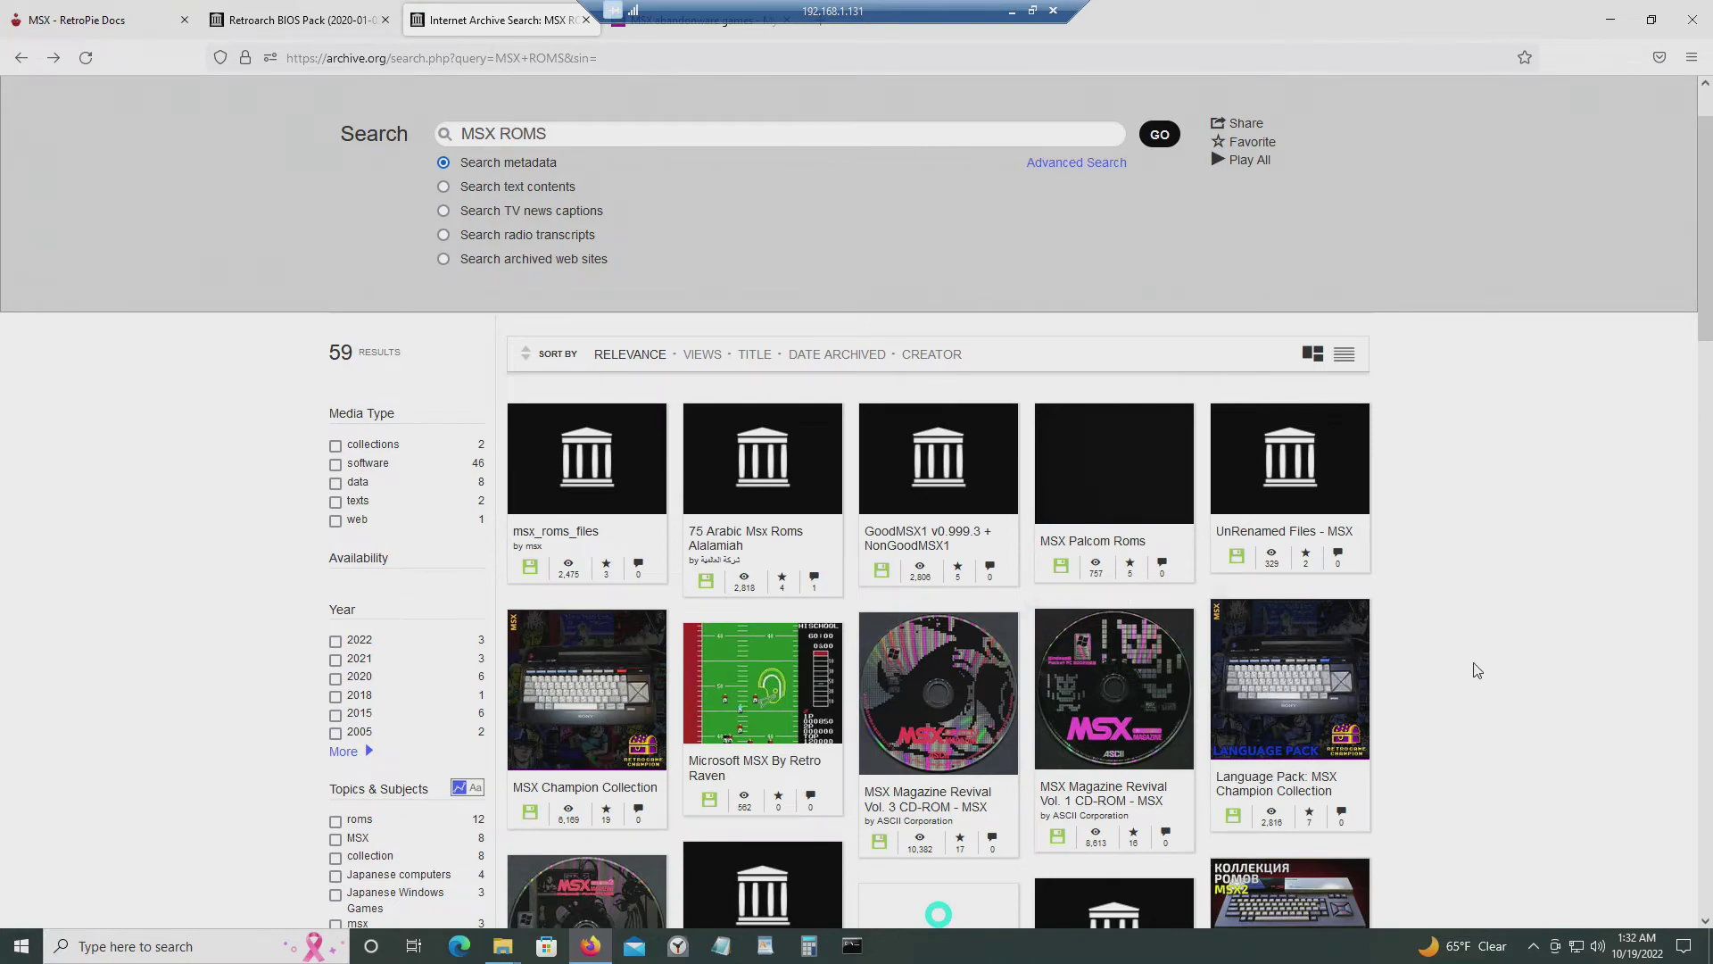
scroll(1477, 670, down, 3)
scroll(1499, 664, down, 9)
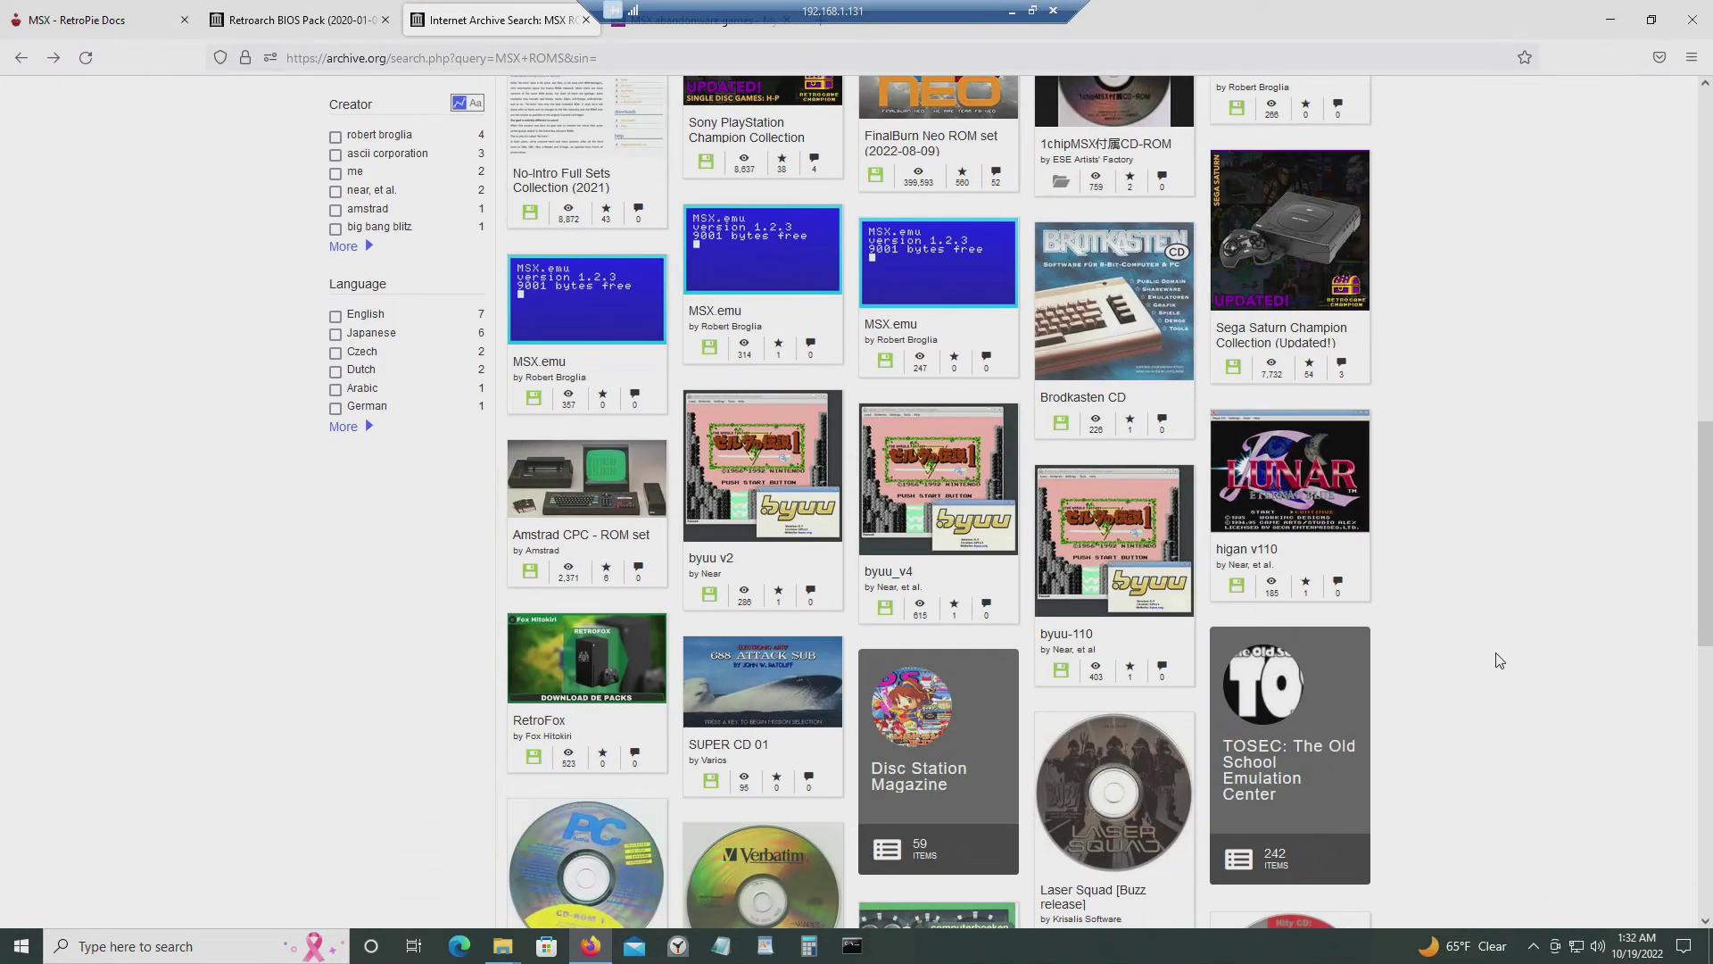
scroll(1499, 661, down, 8)
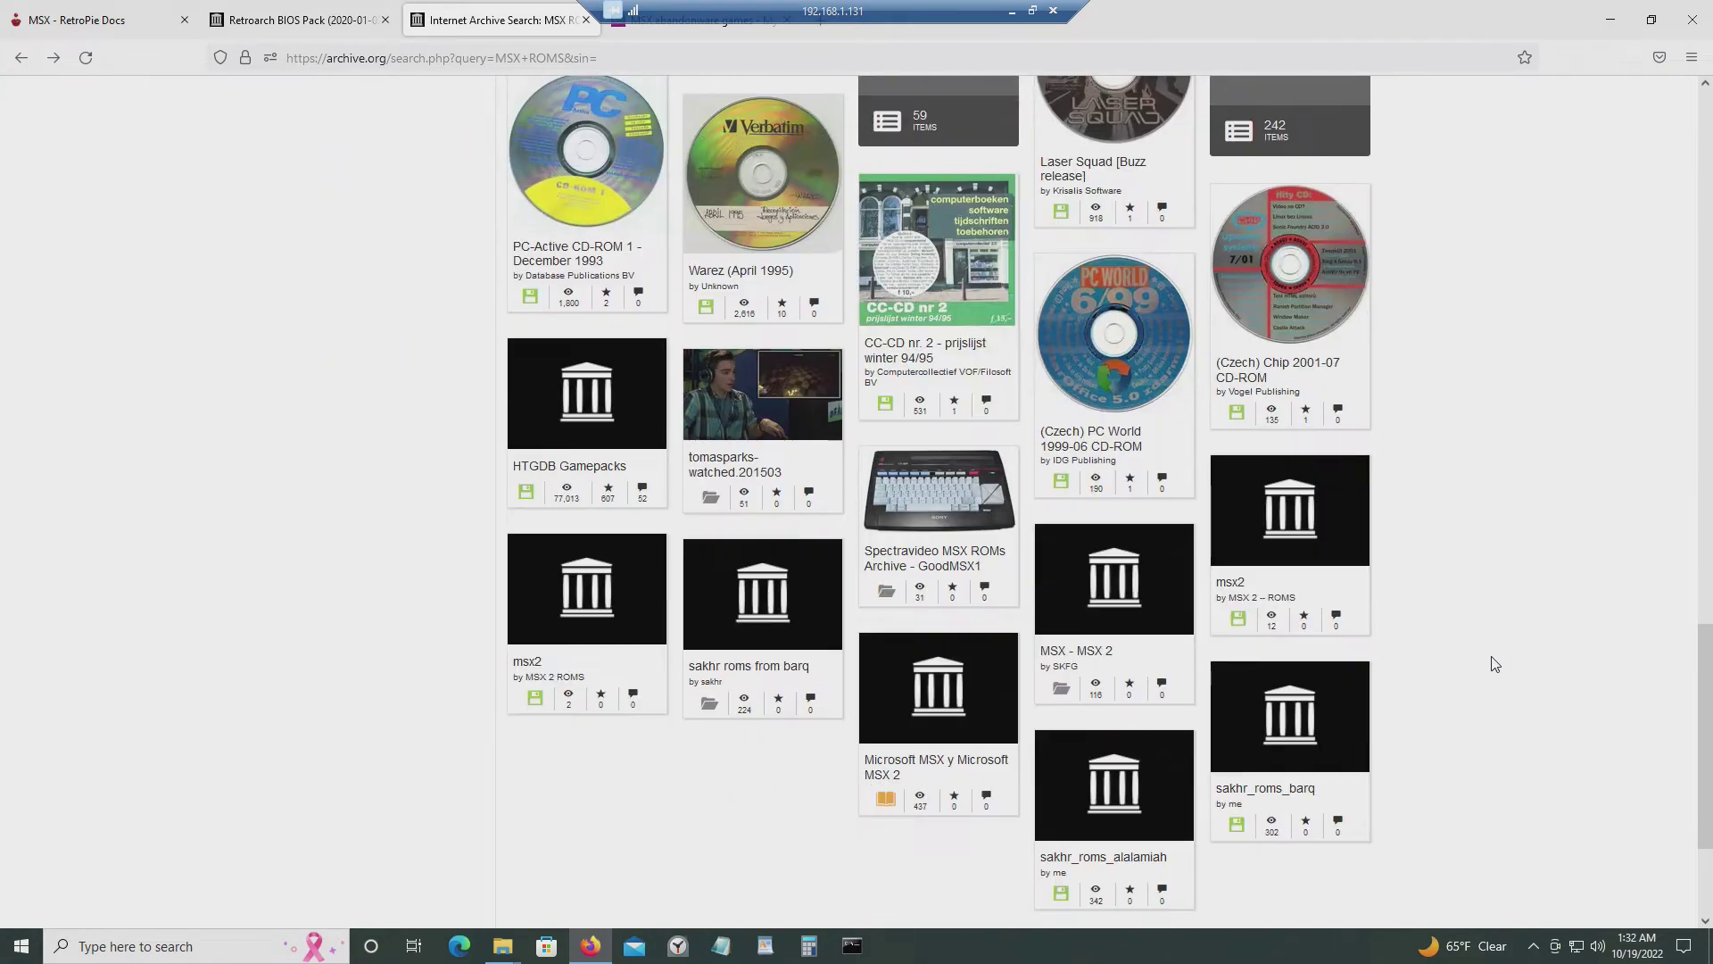
scroll(1496, 663, up, 20)
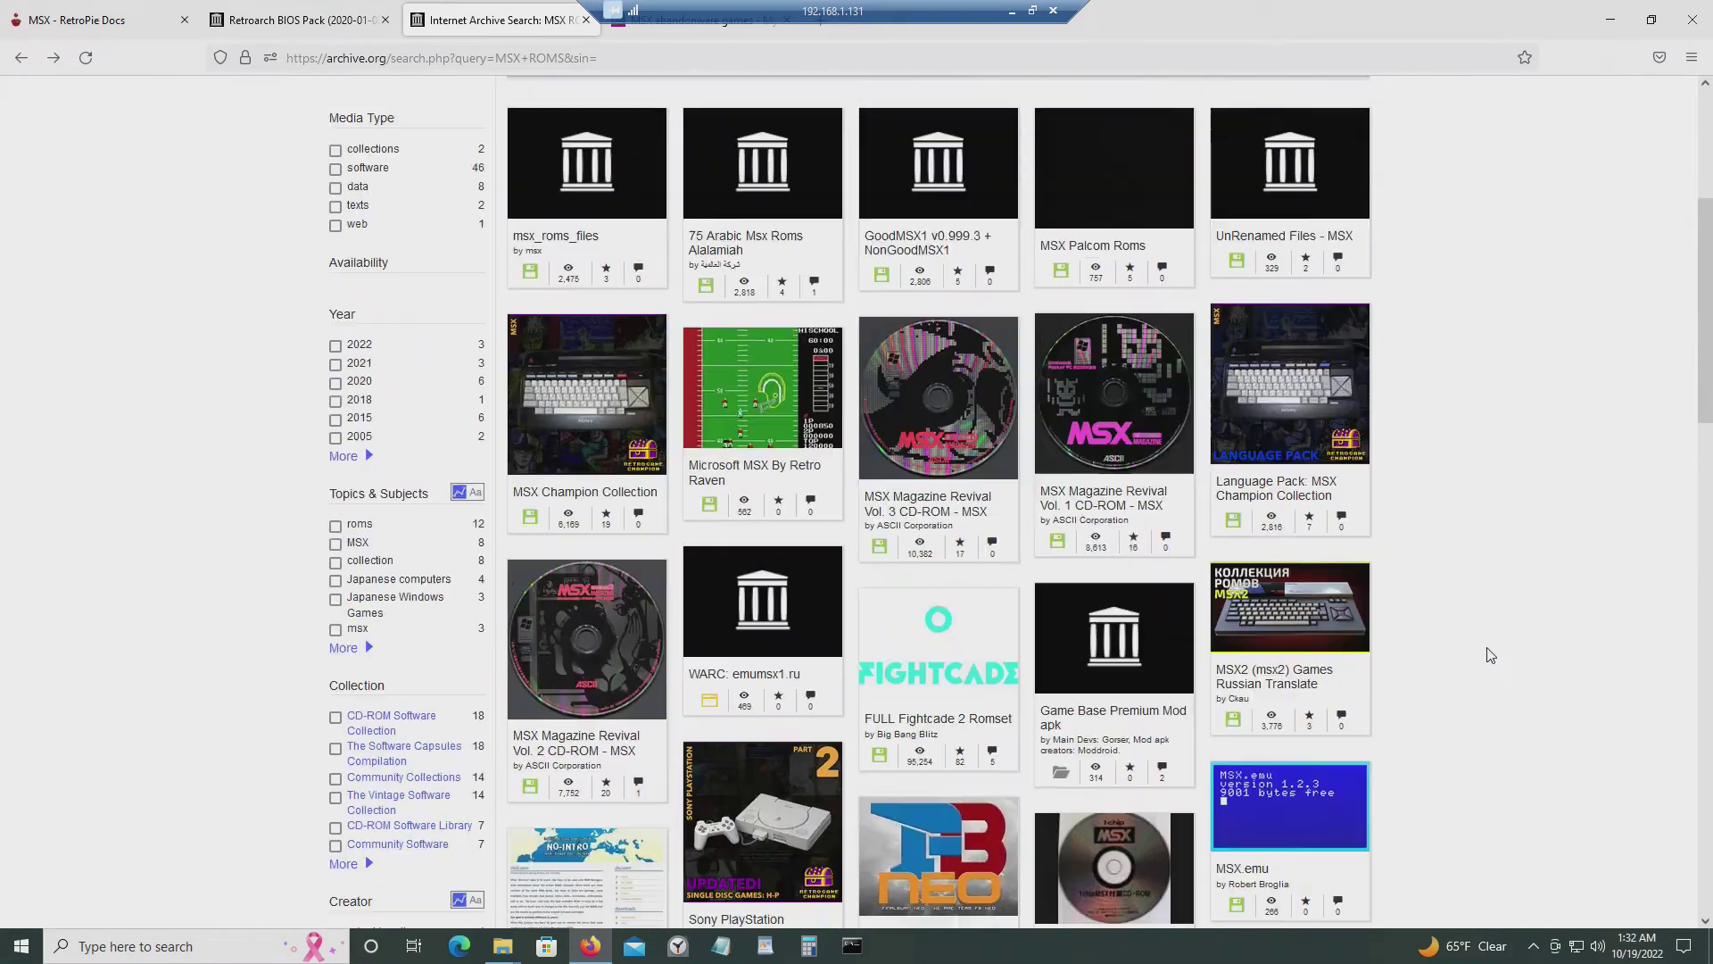
scroll(1490, 656, up, 1)
Inspect the MSX2 (msx2) Games Russian Translate item, then return to the search results and look further through them.
click(1326, 768)
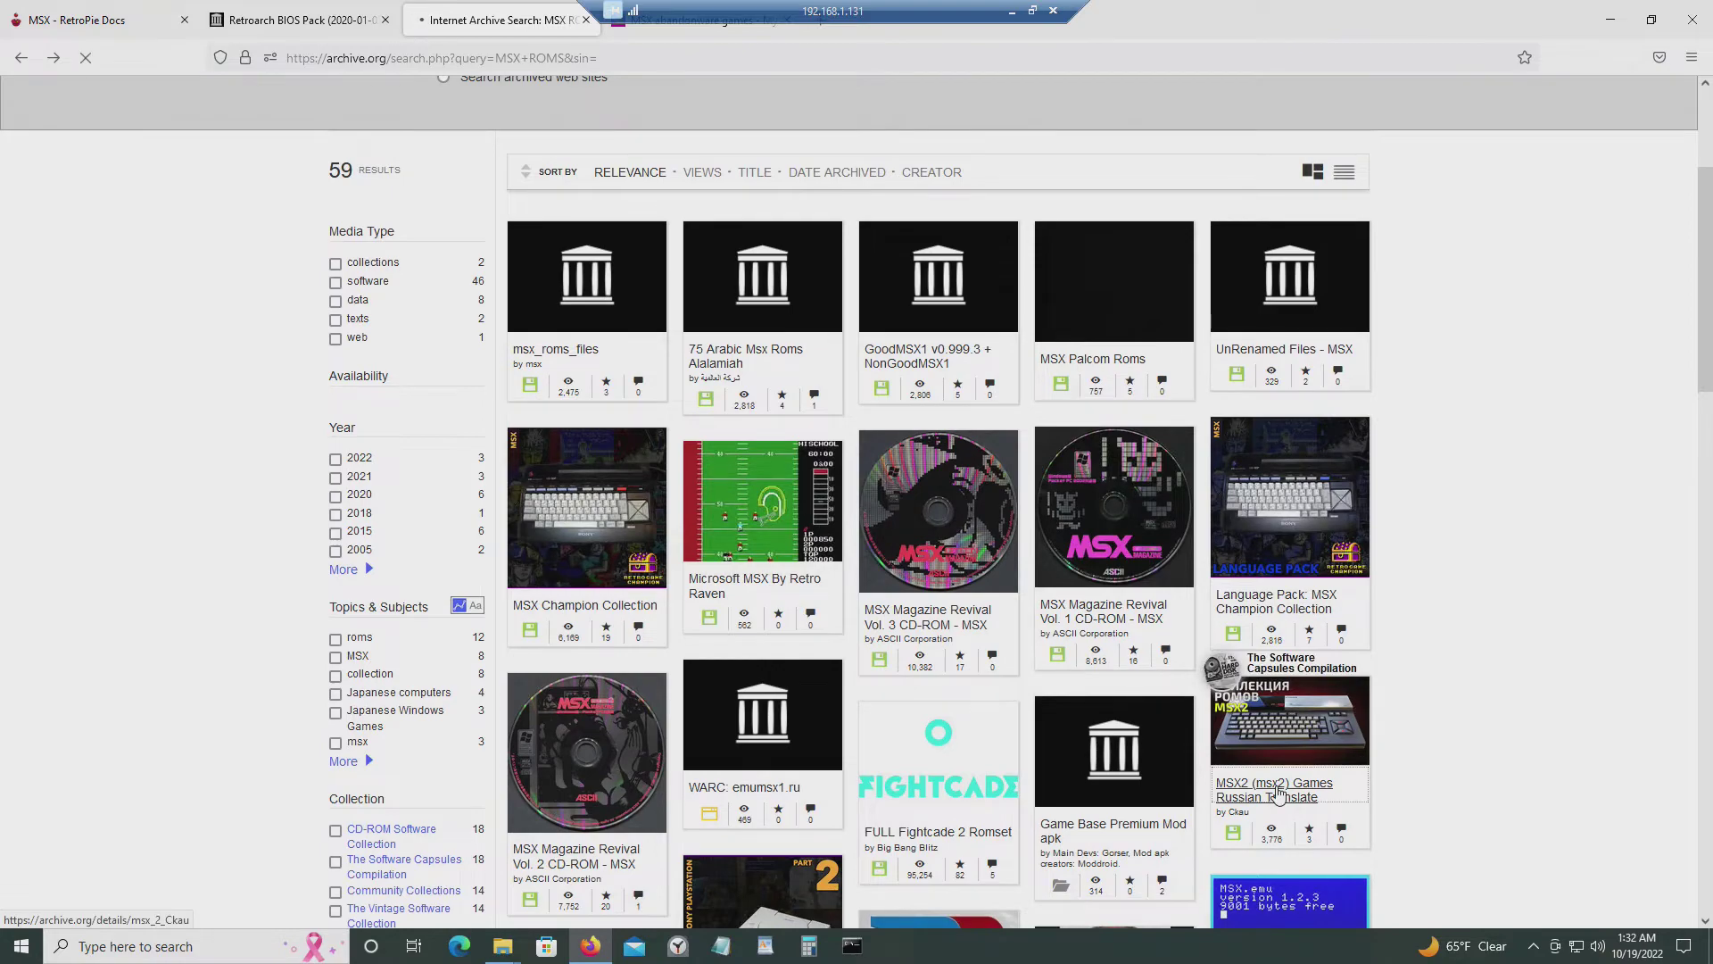
scroll(1649, 580, down, 10)
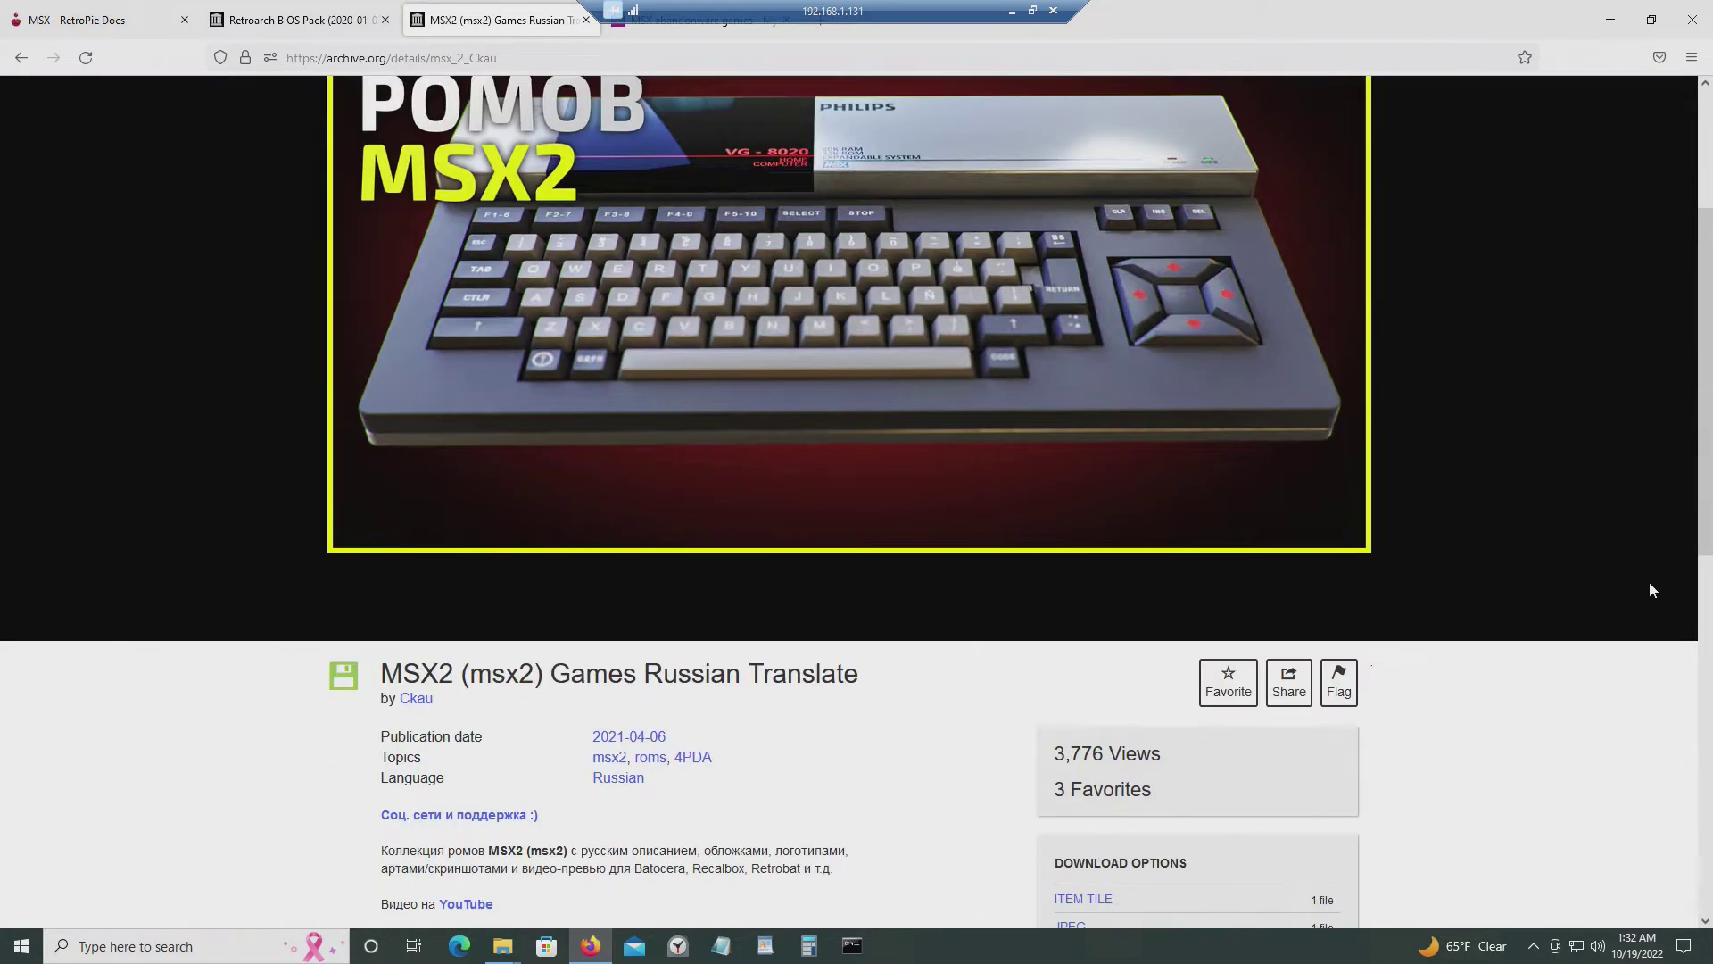
click(20, 58)
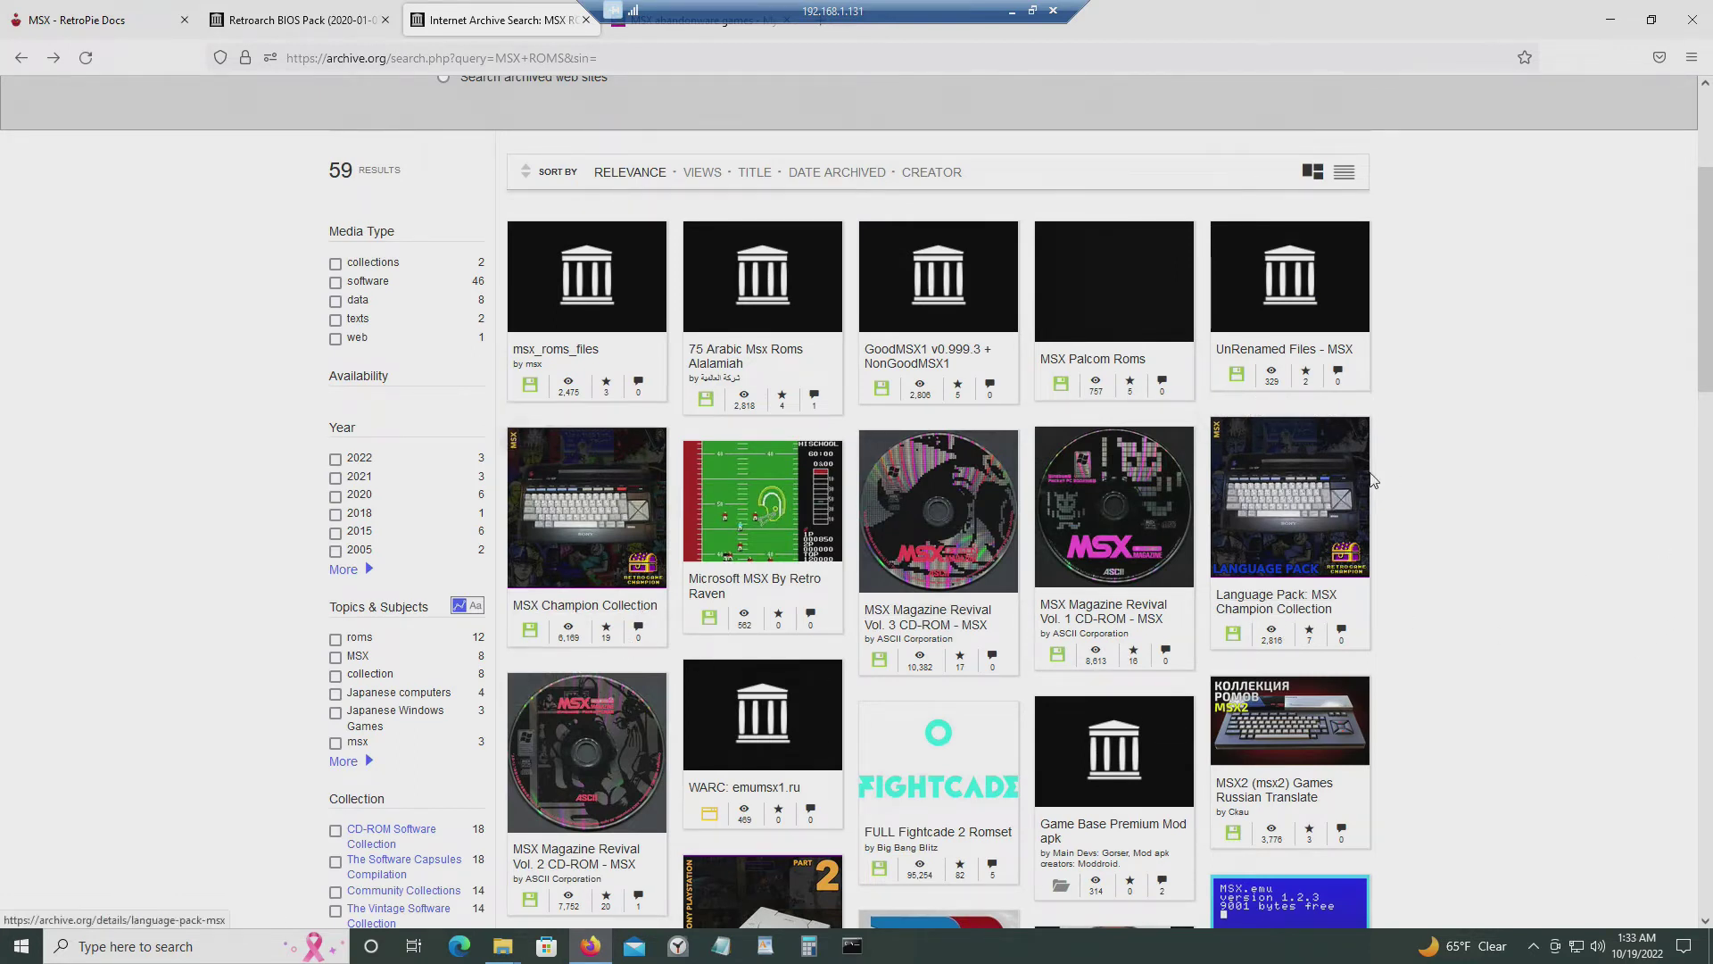
scroll(1483, 488, down, 5)
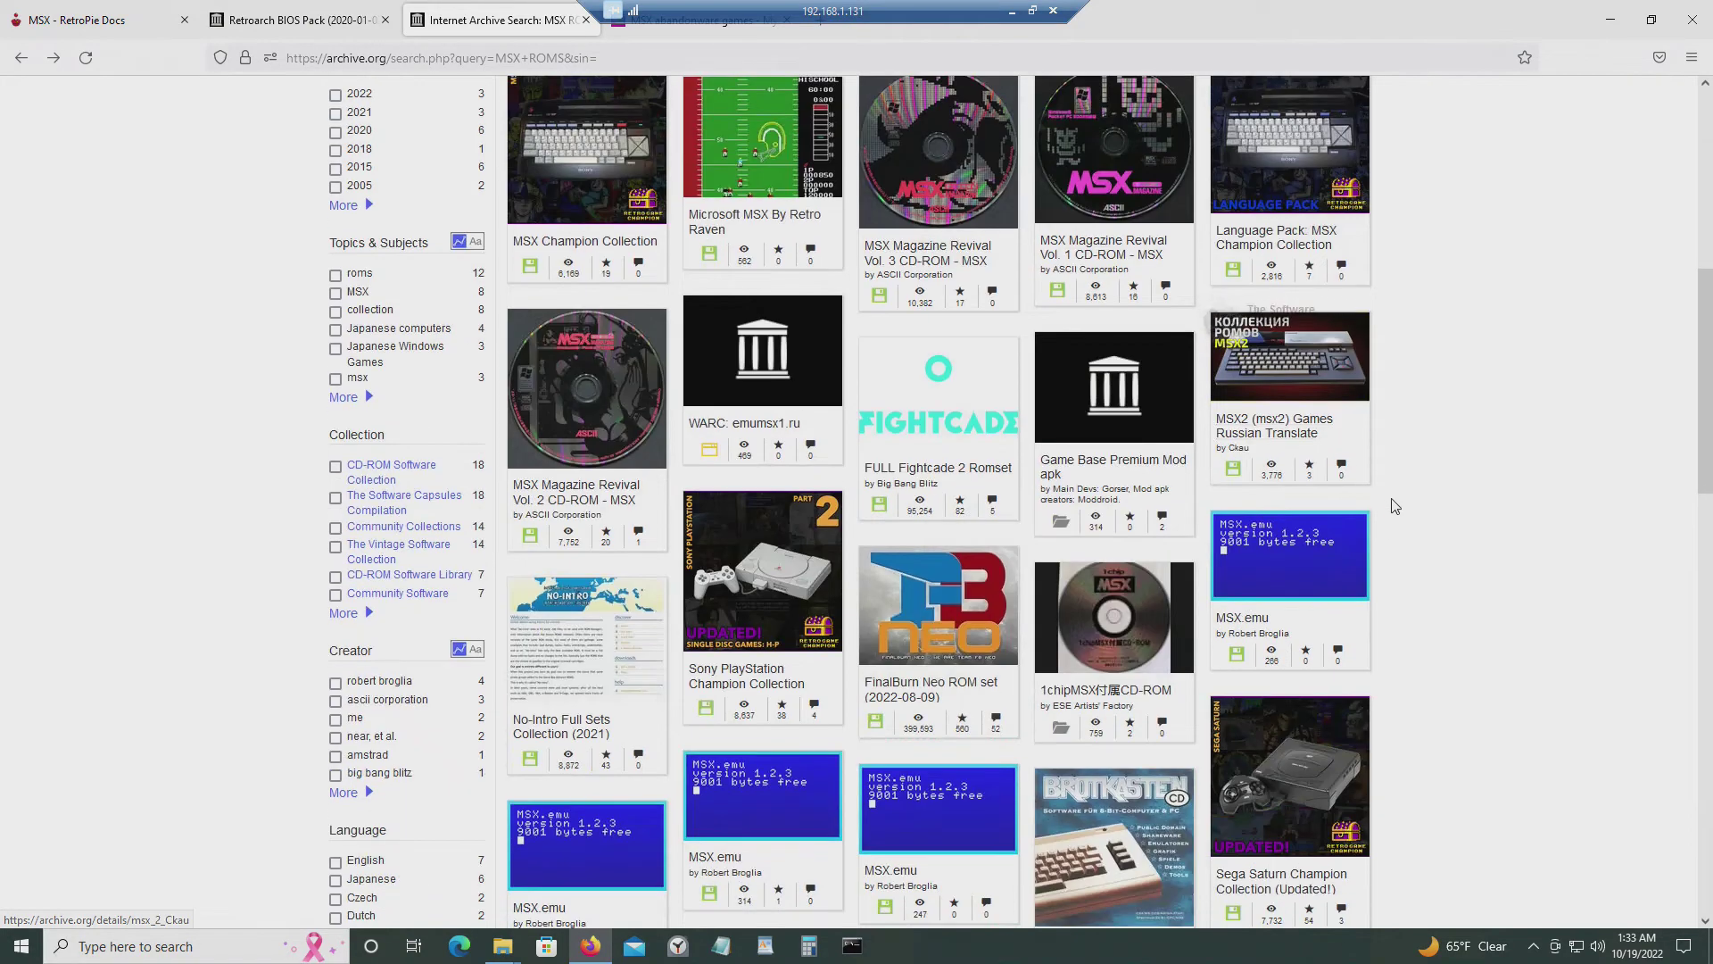
scroll(1405, 526, down, 8)
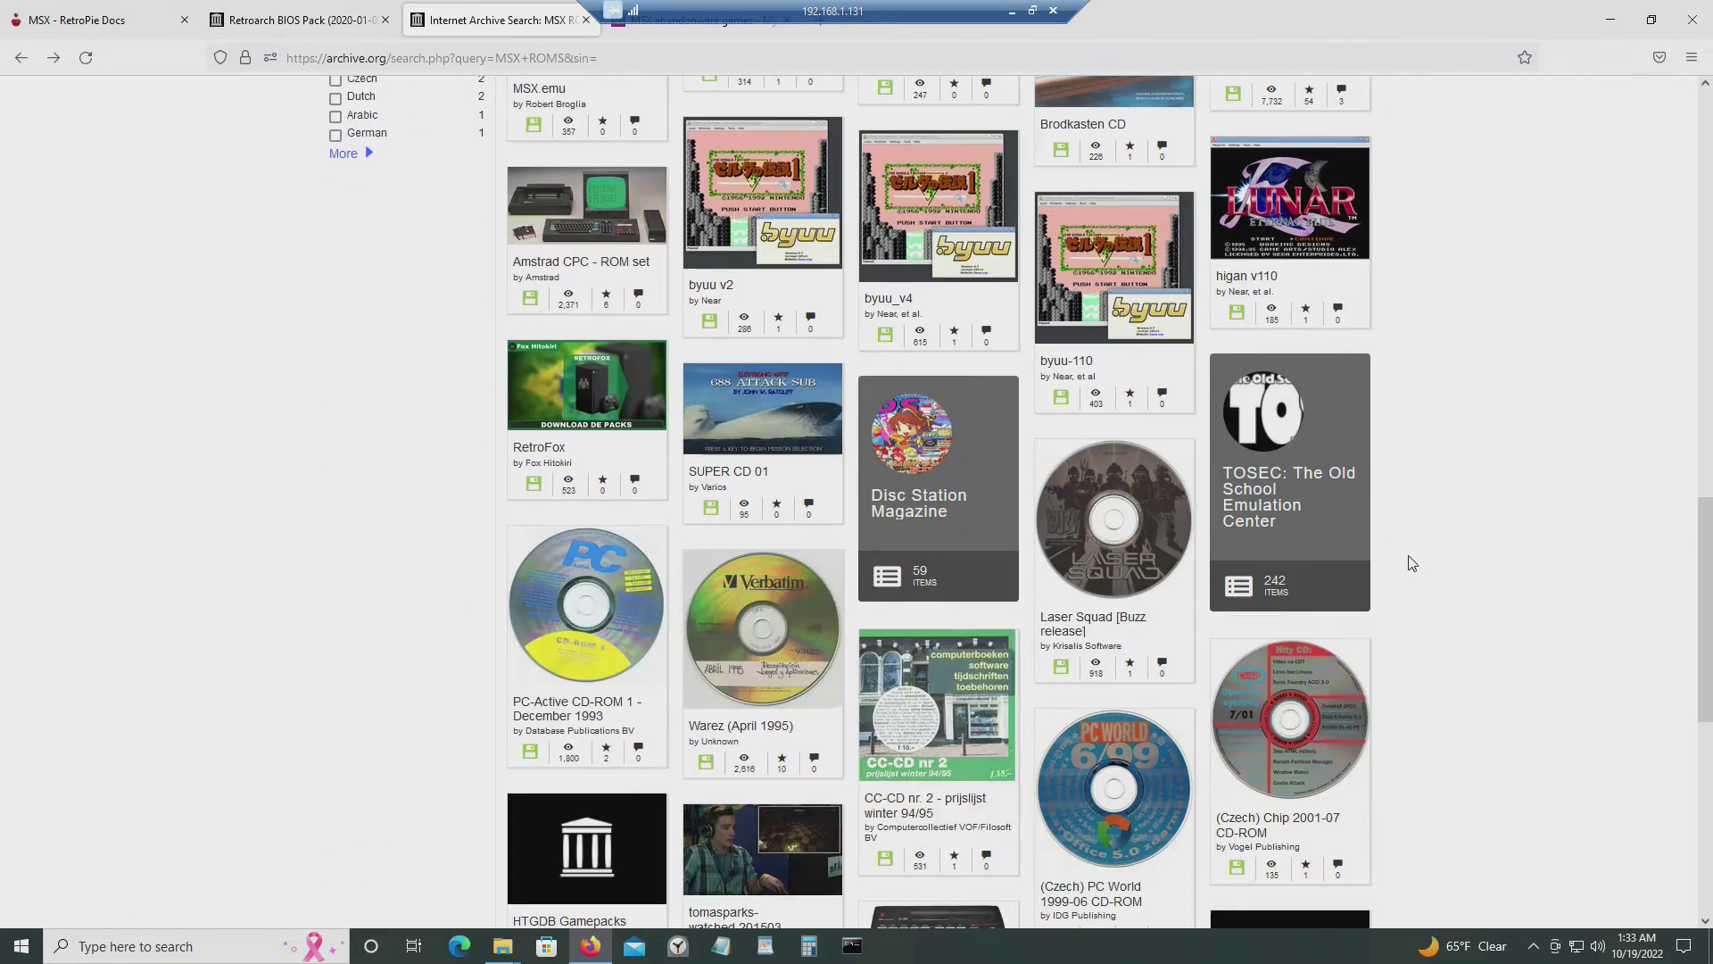
Minimize Firefox, look through the game files in the share's roms\msx folder and return to the roms folder.
click(1610, 19)
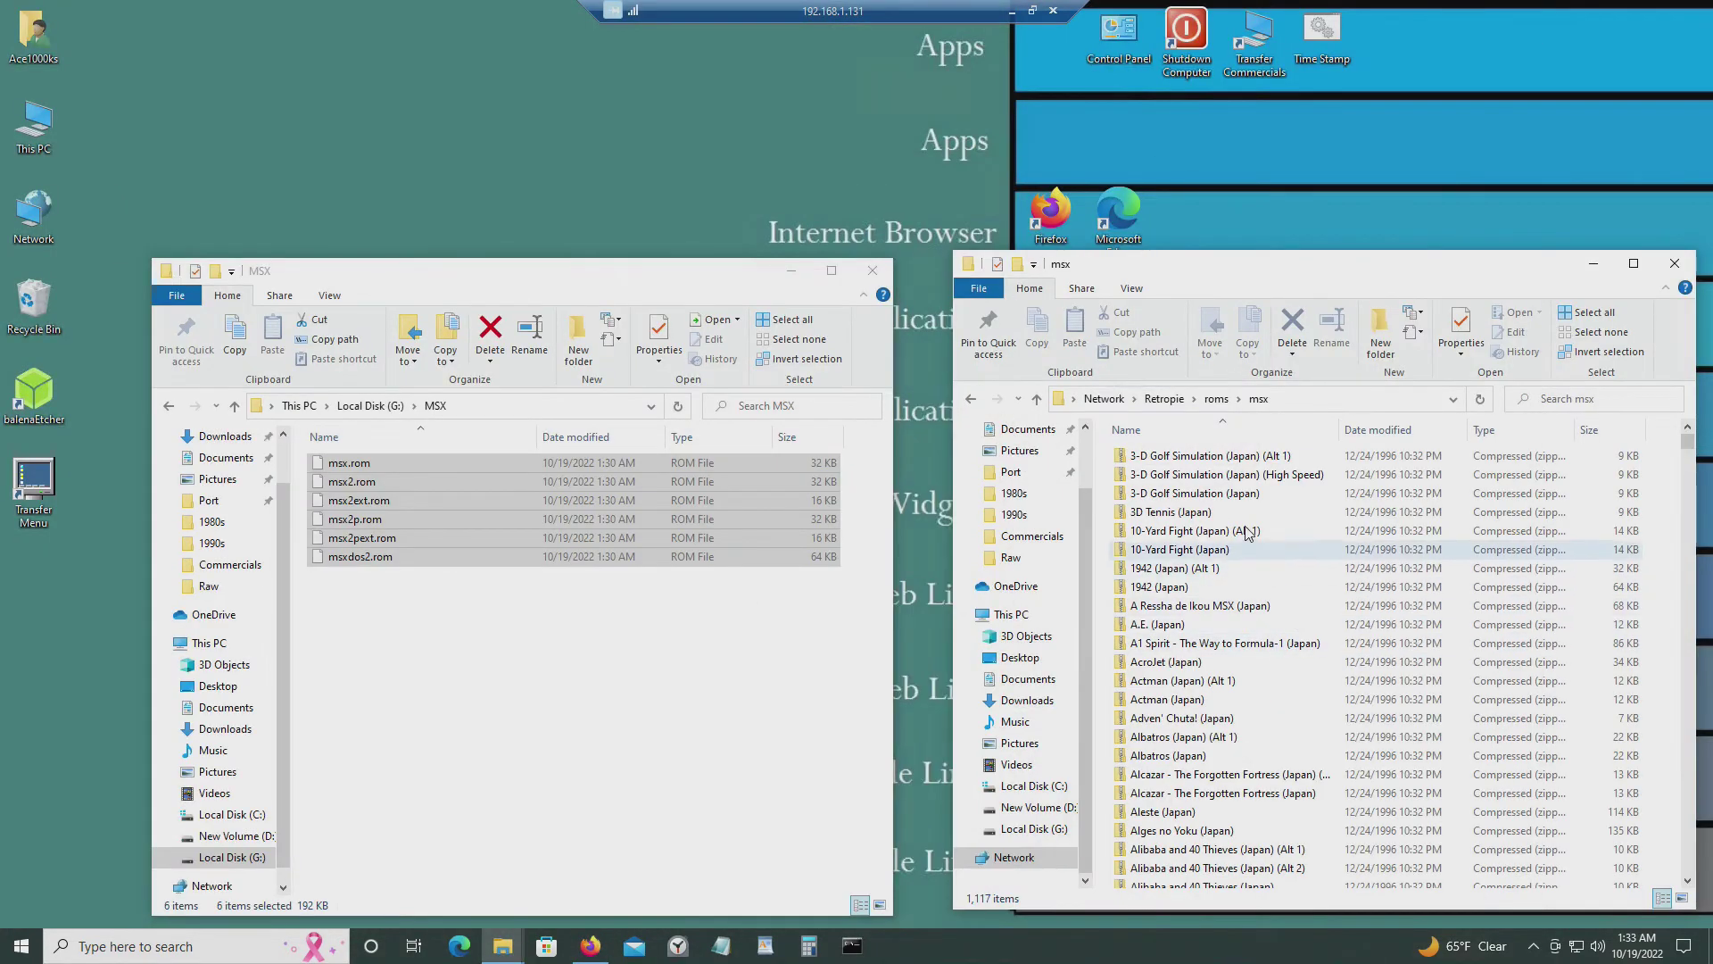
click(1290, 457)
scroll(1267, 553, down, 15)
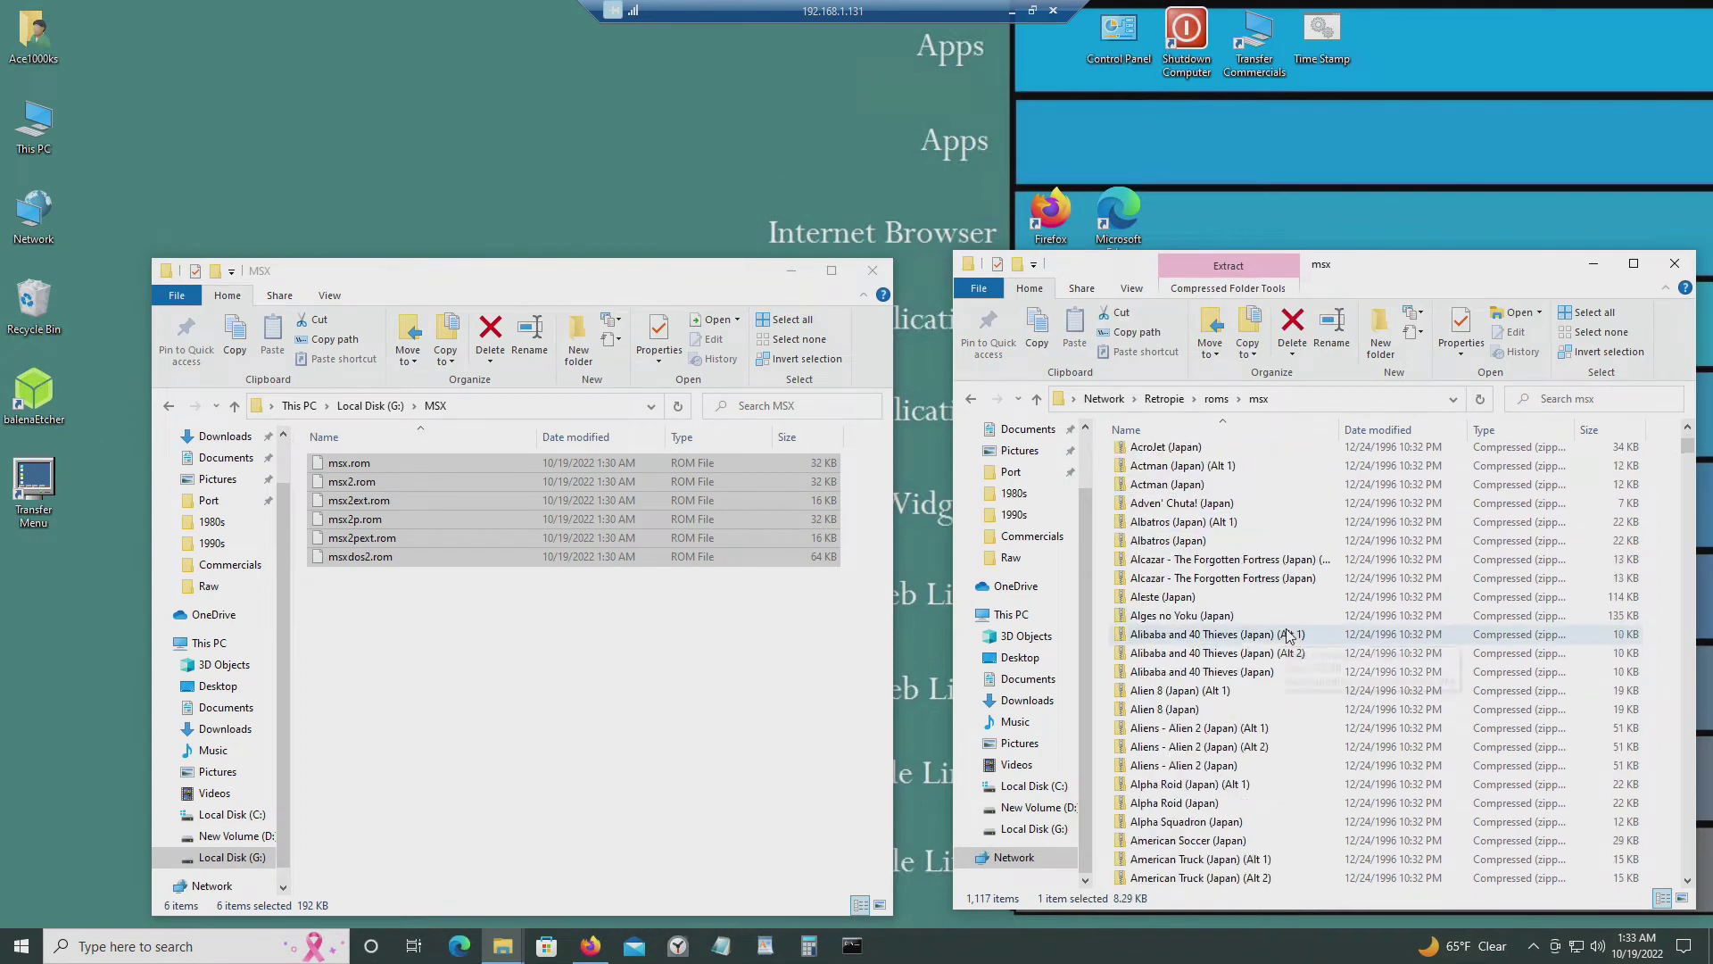
click(971, 399)
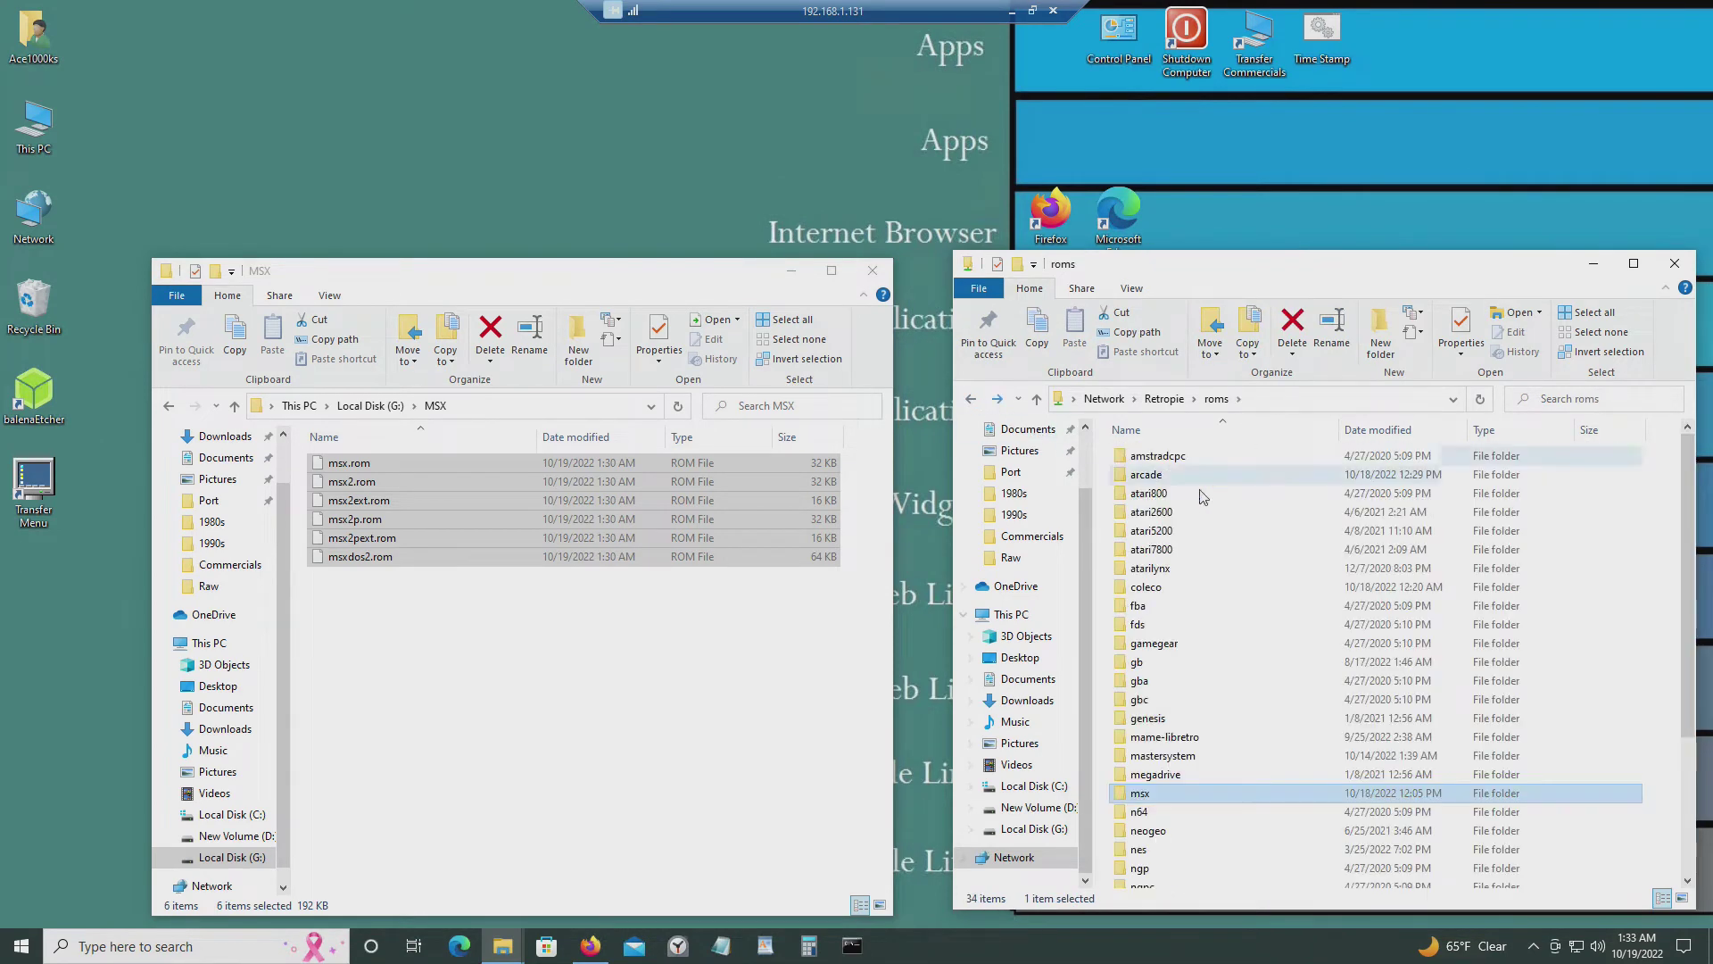
Close both File Explorer windows, the share's roms folder and the MSX folder on Local Disk (G:).
click(1675, 264)
click(872, 271)
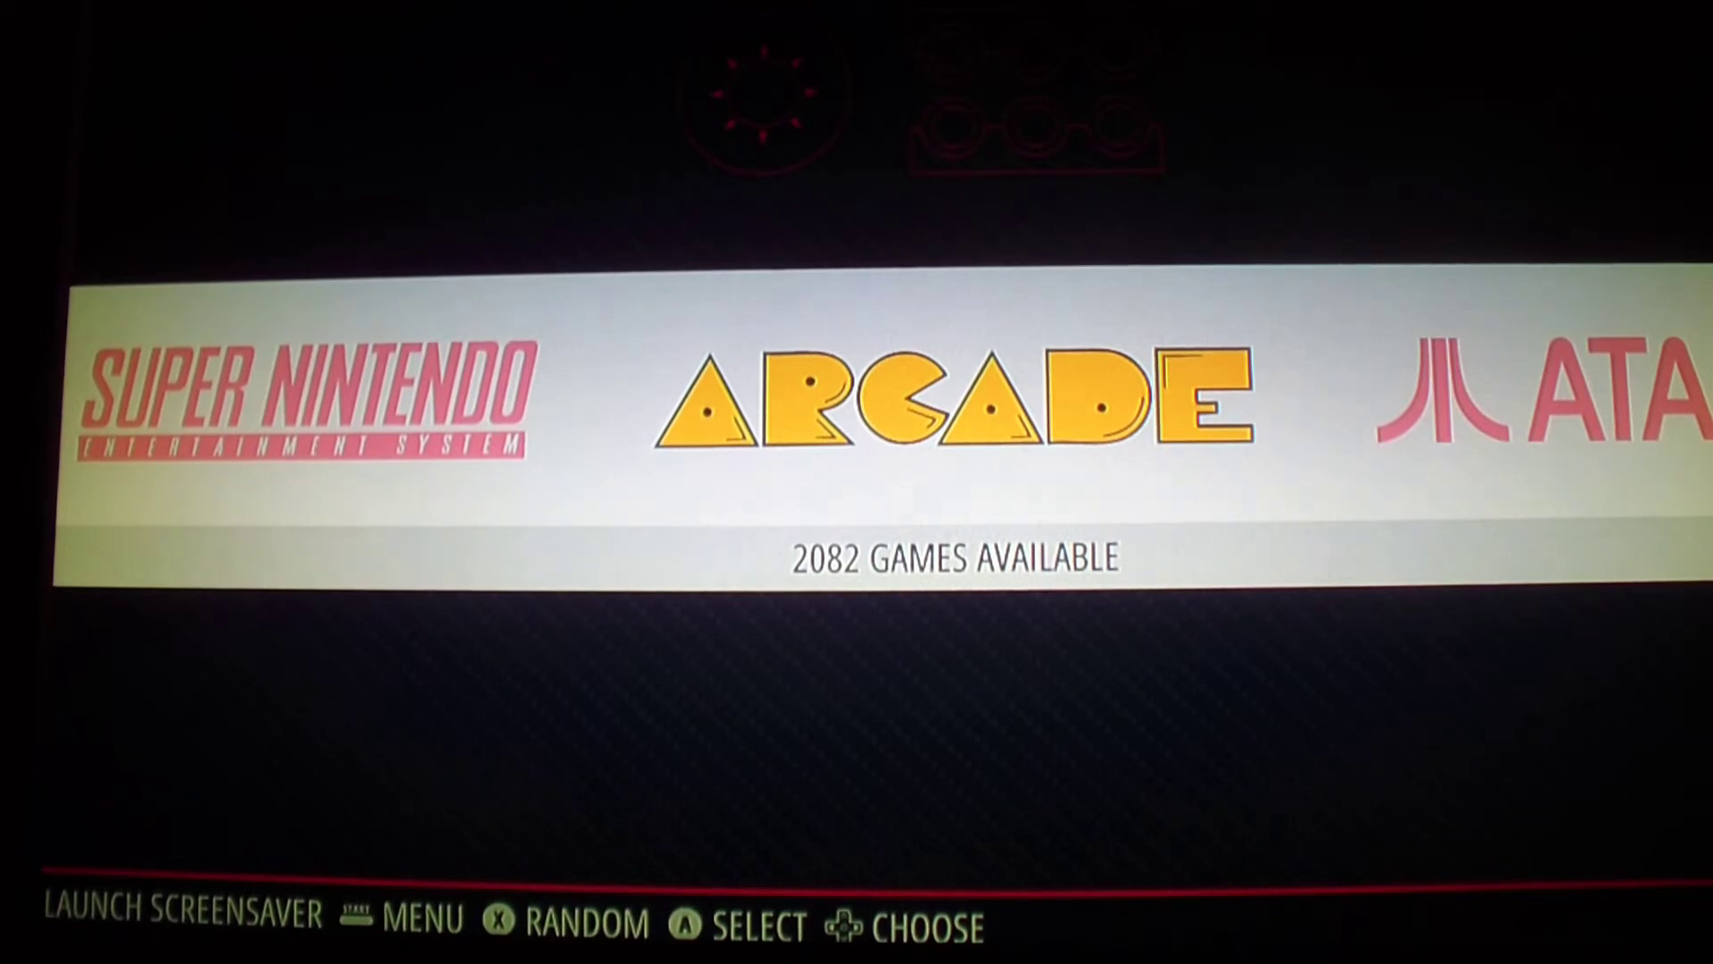
Switch to RetroPie's EmulationStation, go to the MSX system and open its game list.
key(Left)
key(Left)
key(Left)
key(Left)
key(Left)
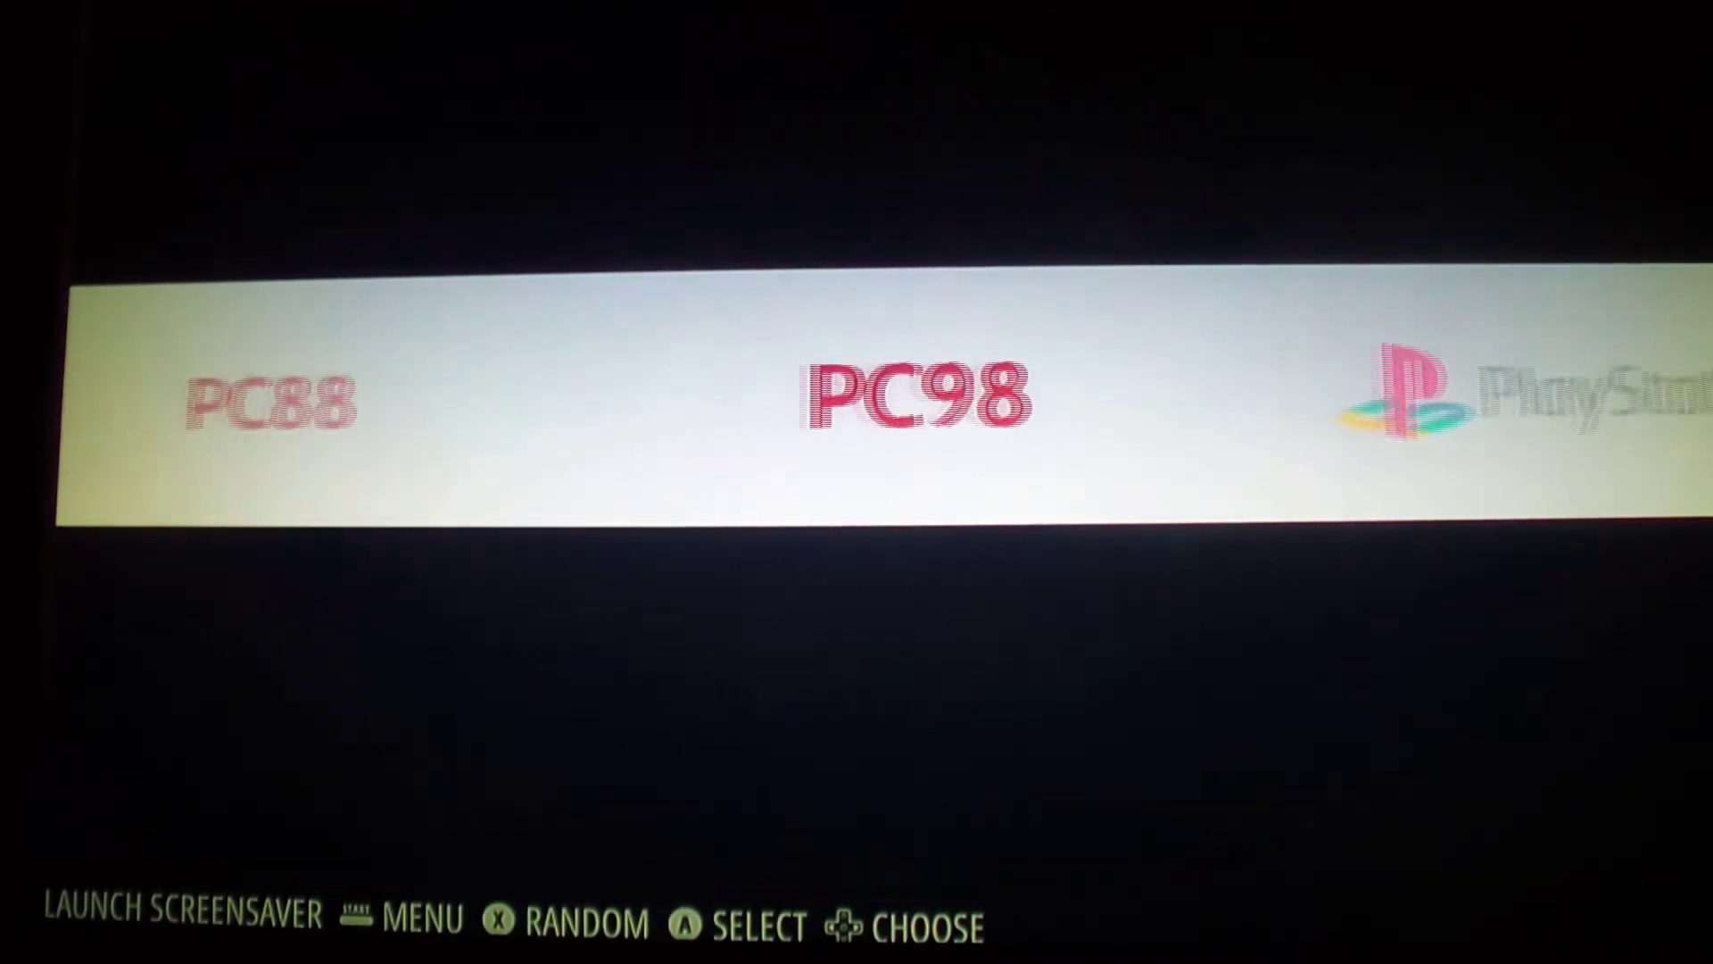
key(Left)
key(Left)
key(Left)
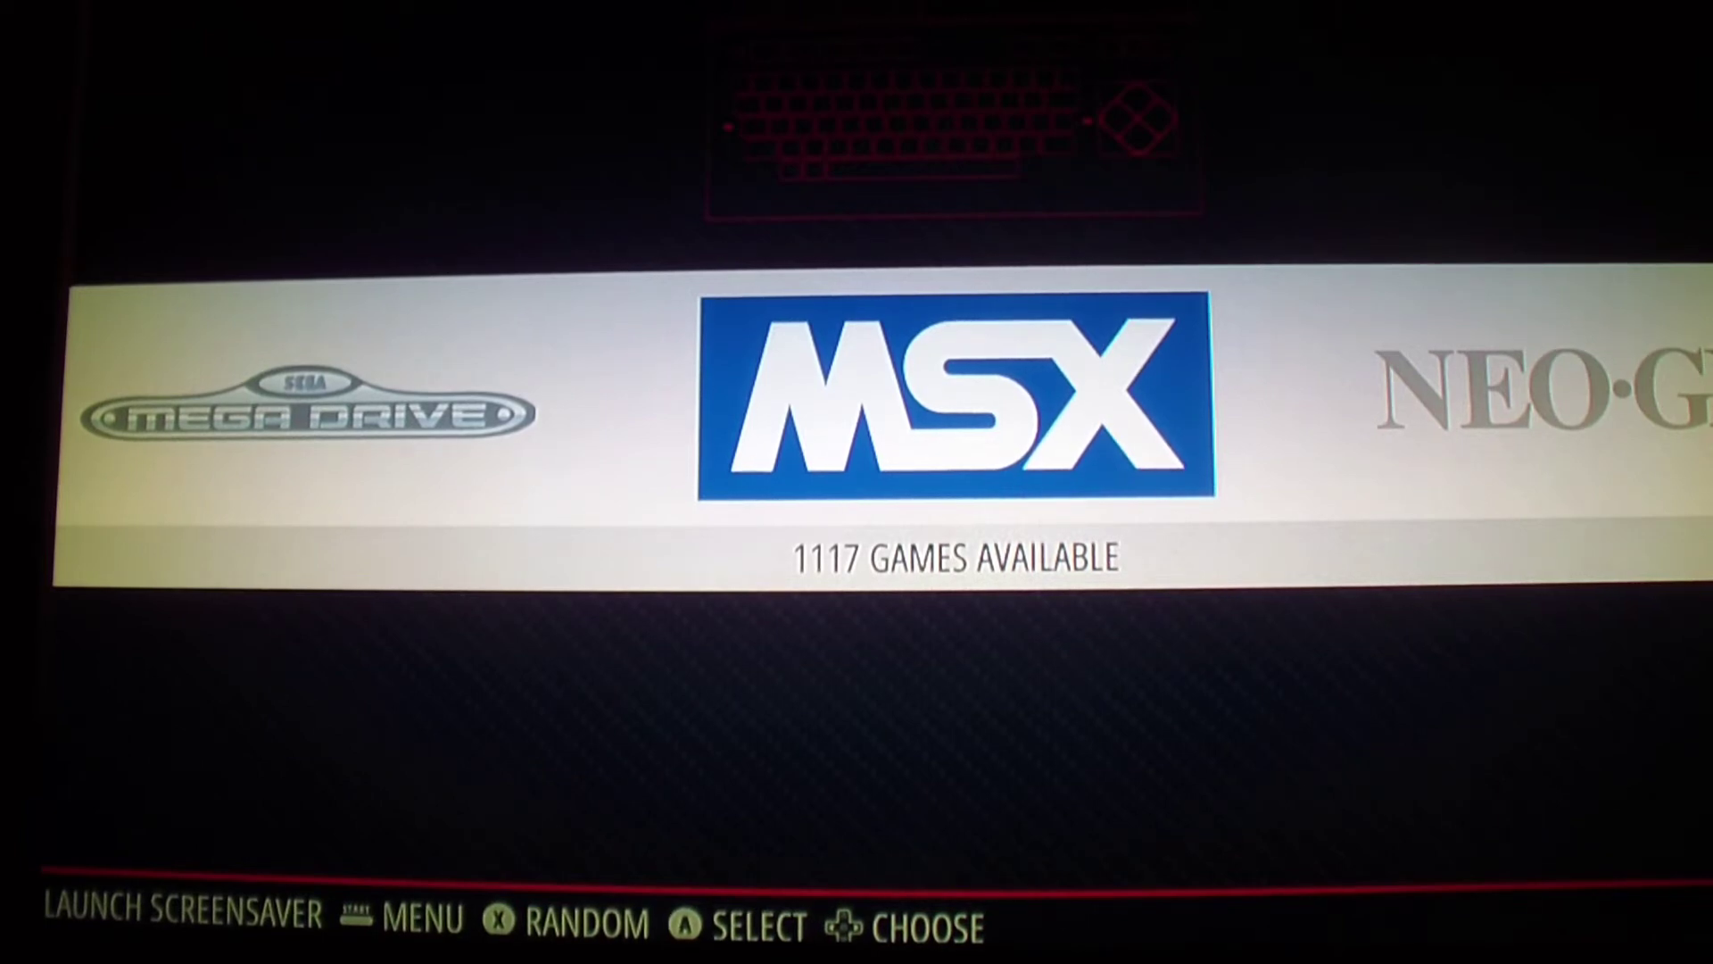
key(Return)
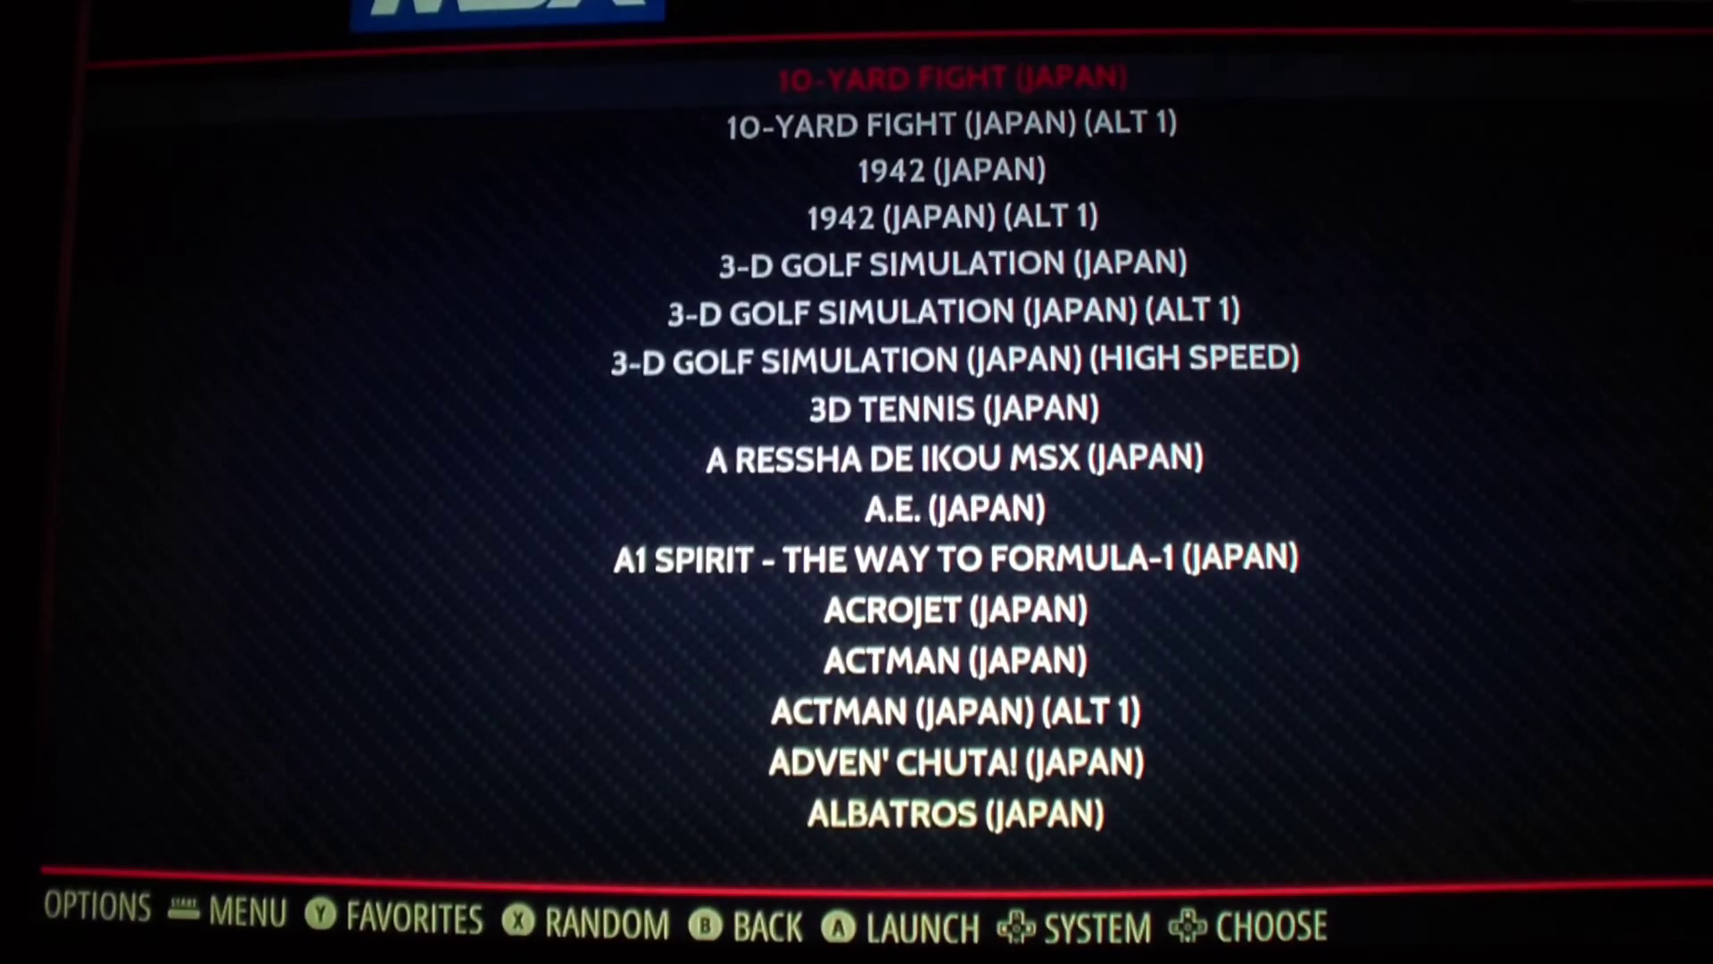
Launch 1942 (Japan) from the MSX game list and start a one-player game.
key(Down)
key(Down)
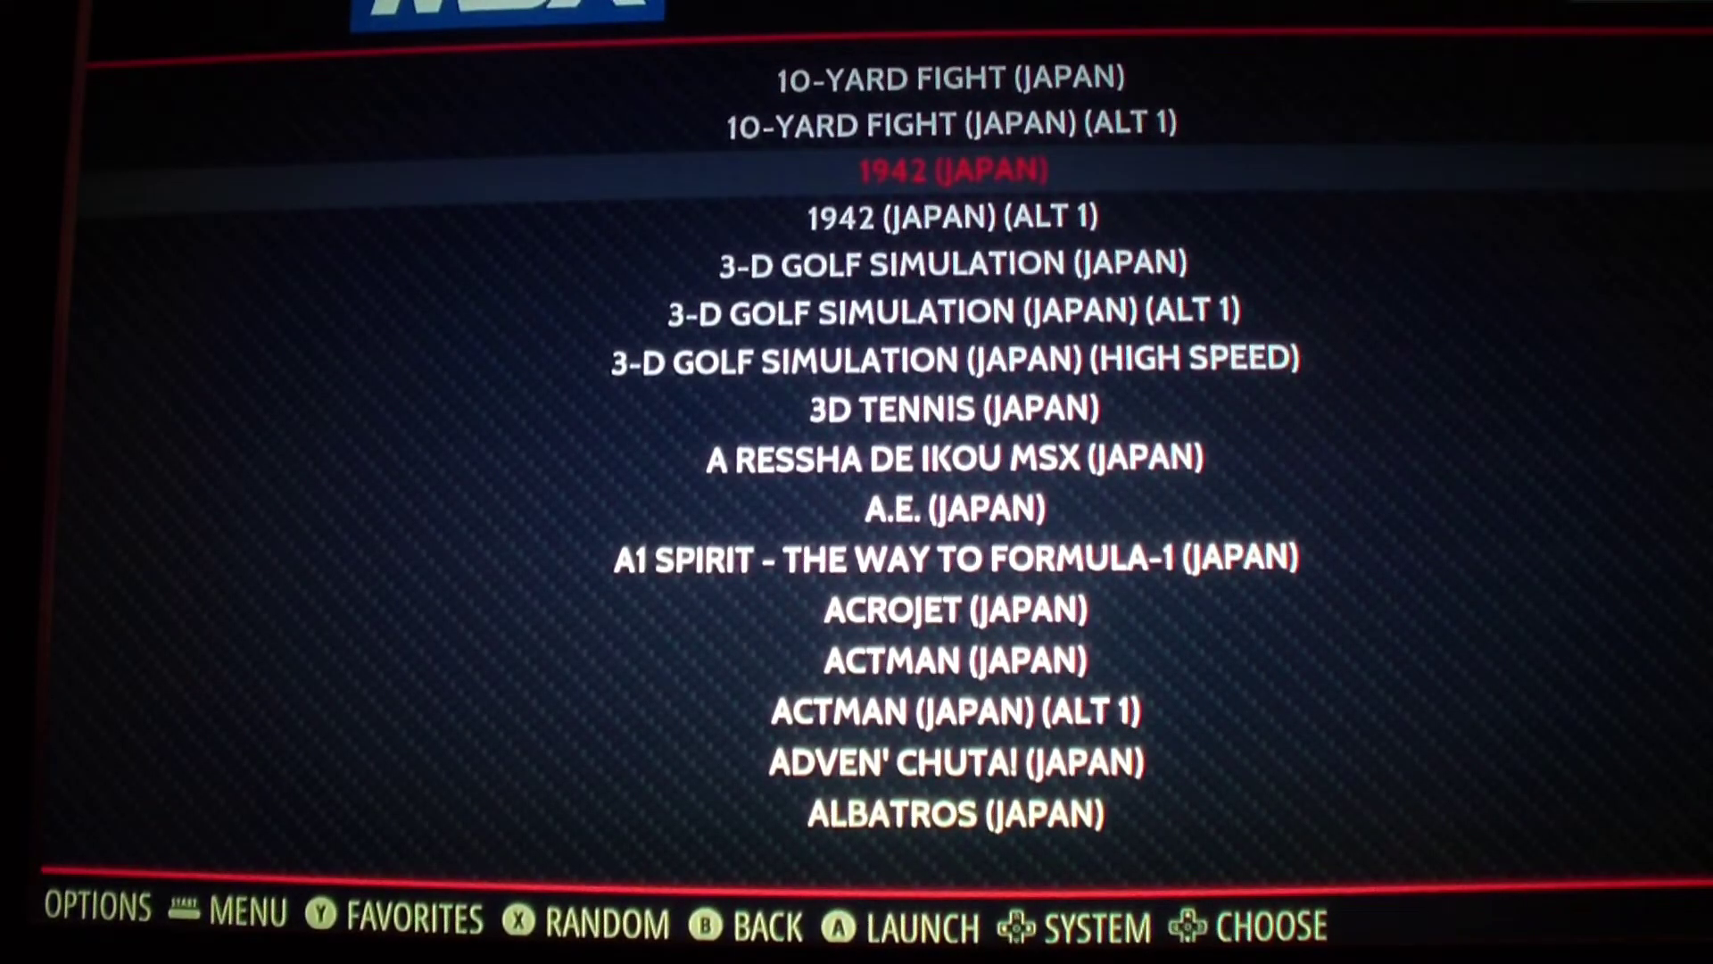
key(Return)
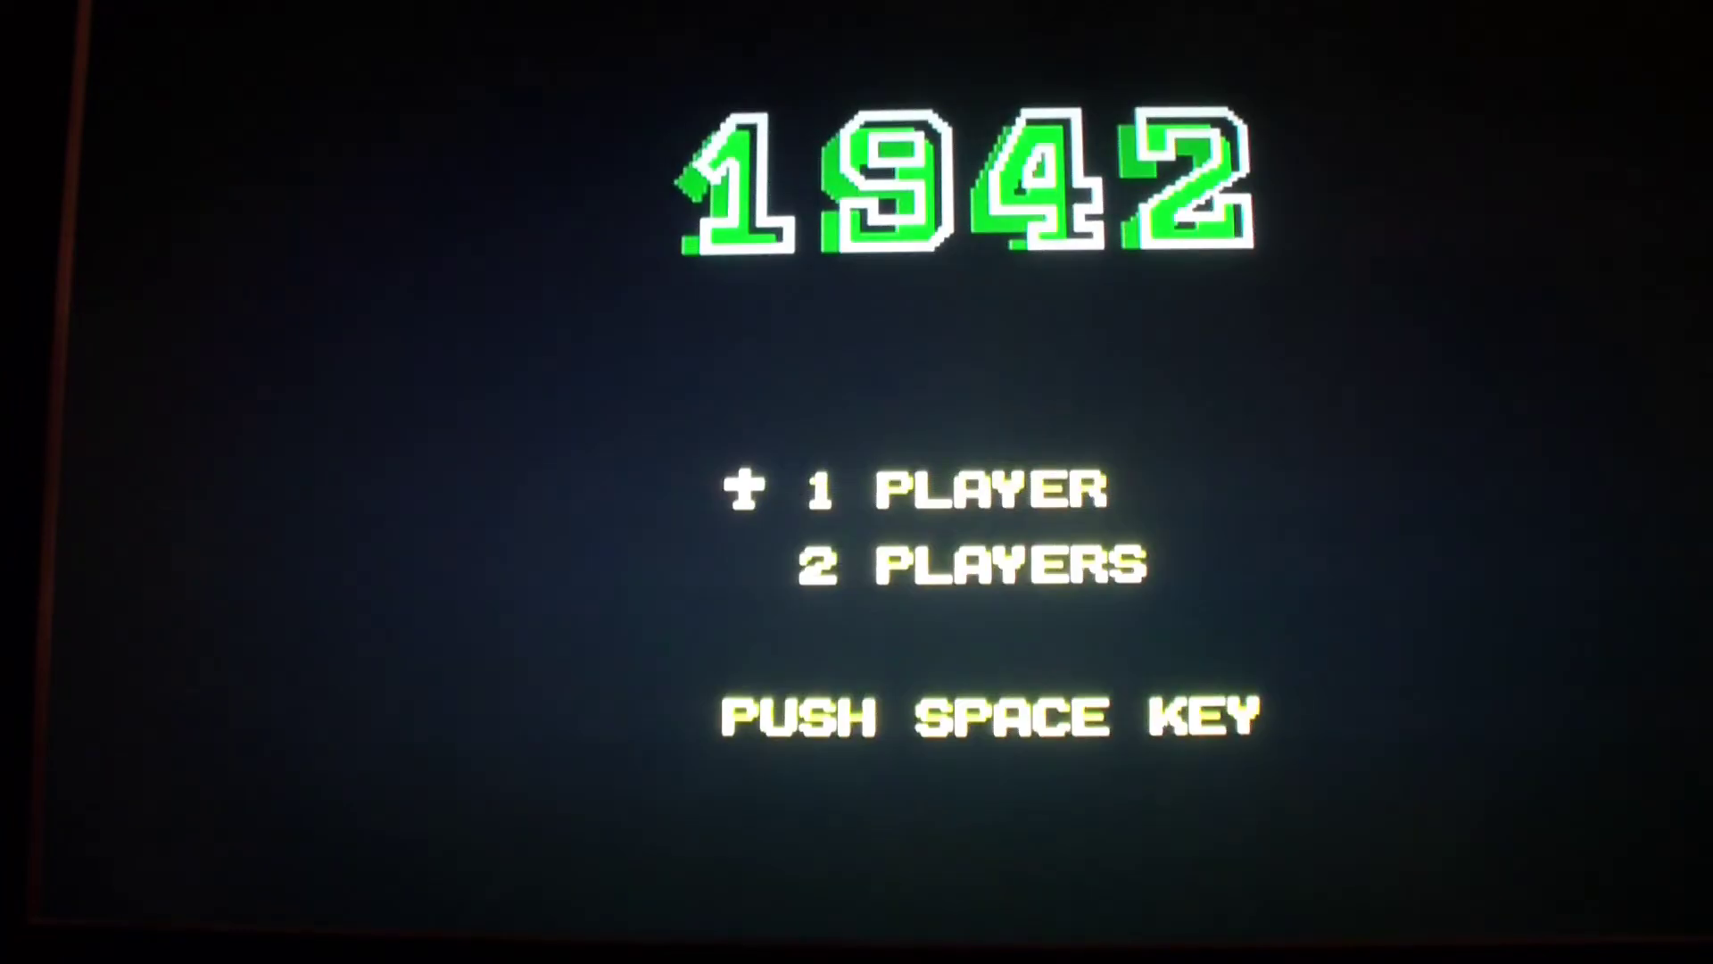
key(space)
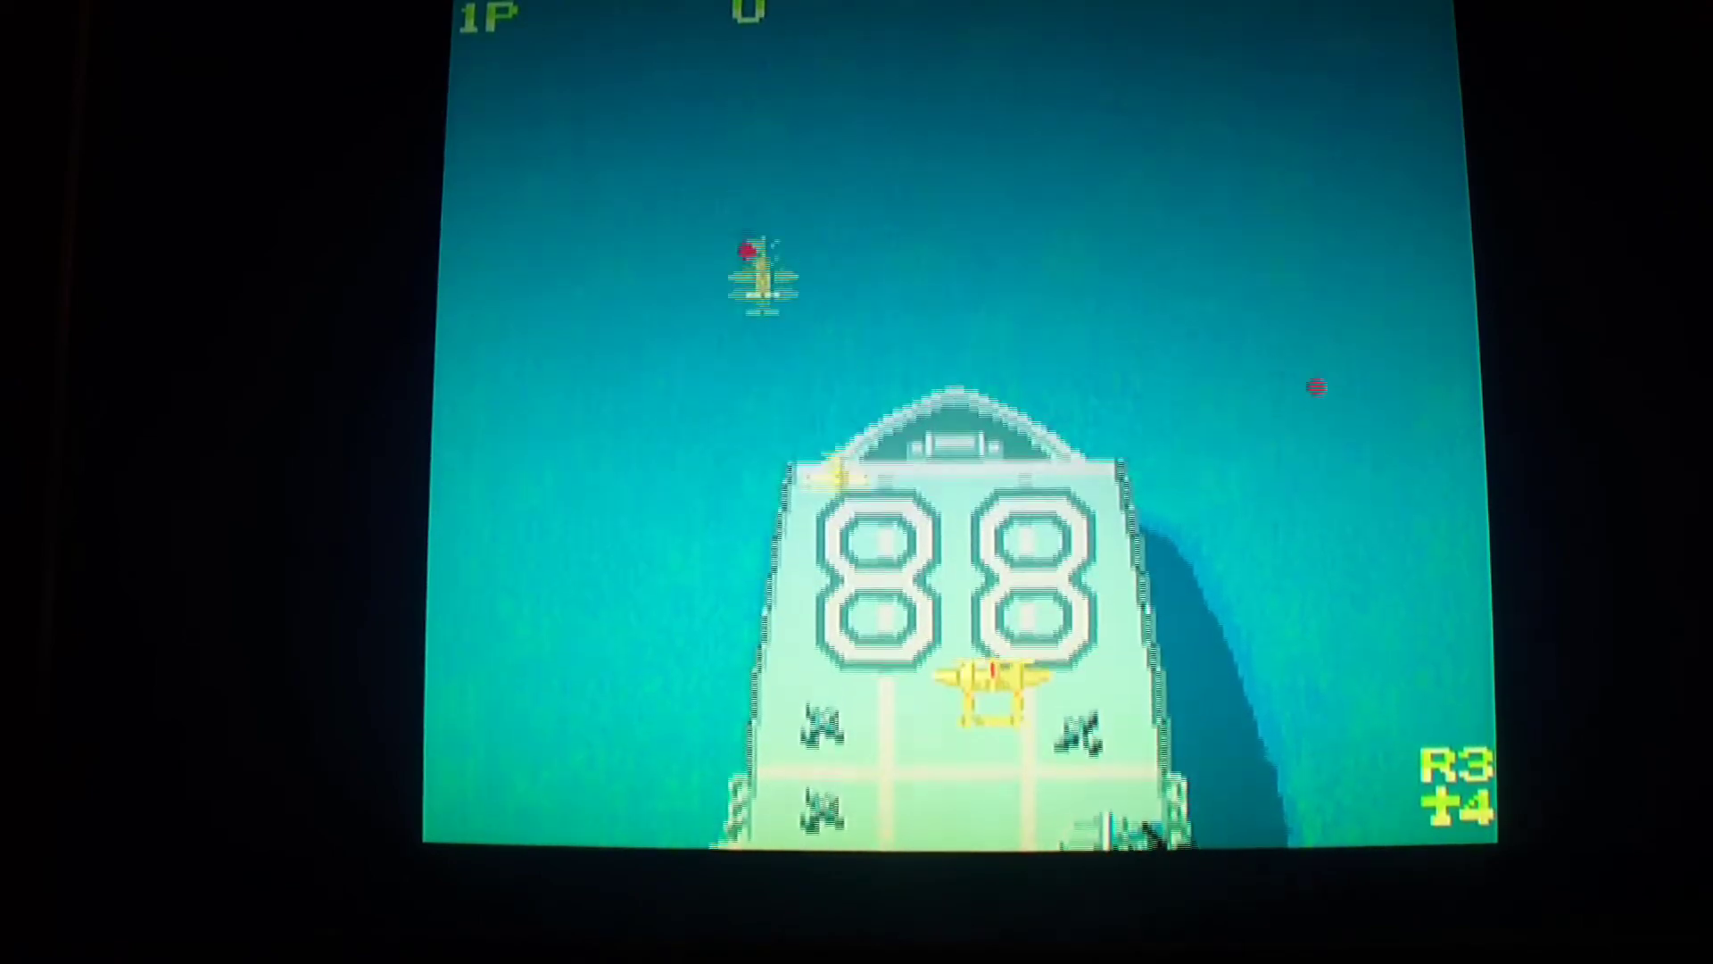
key(Left)
key(ctrl)
key(ctrl)
key(Right)
key(Right)
key(ctrl)
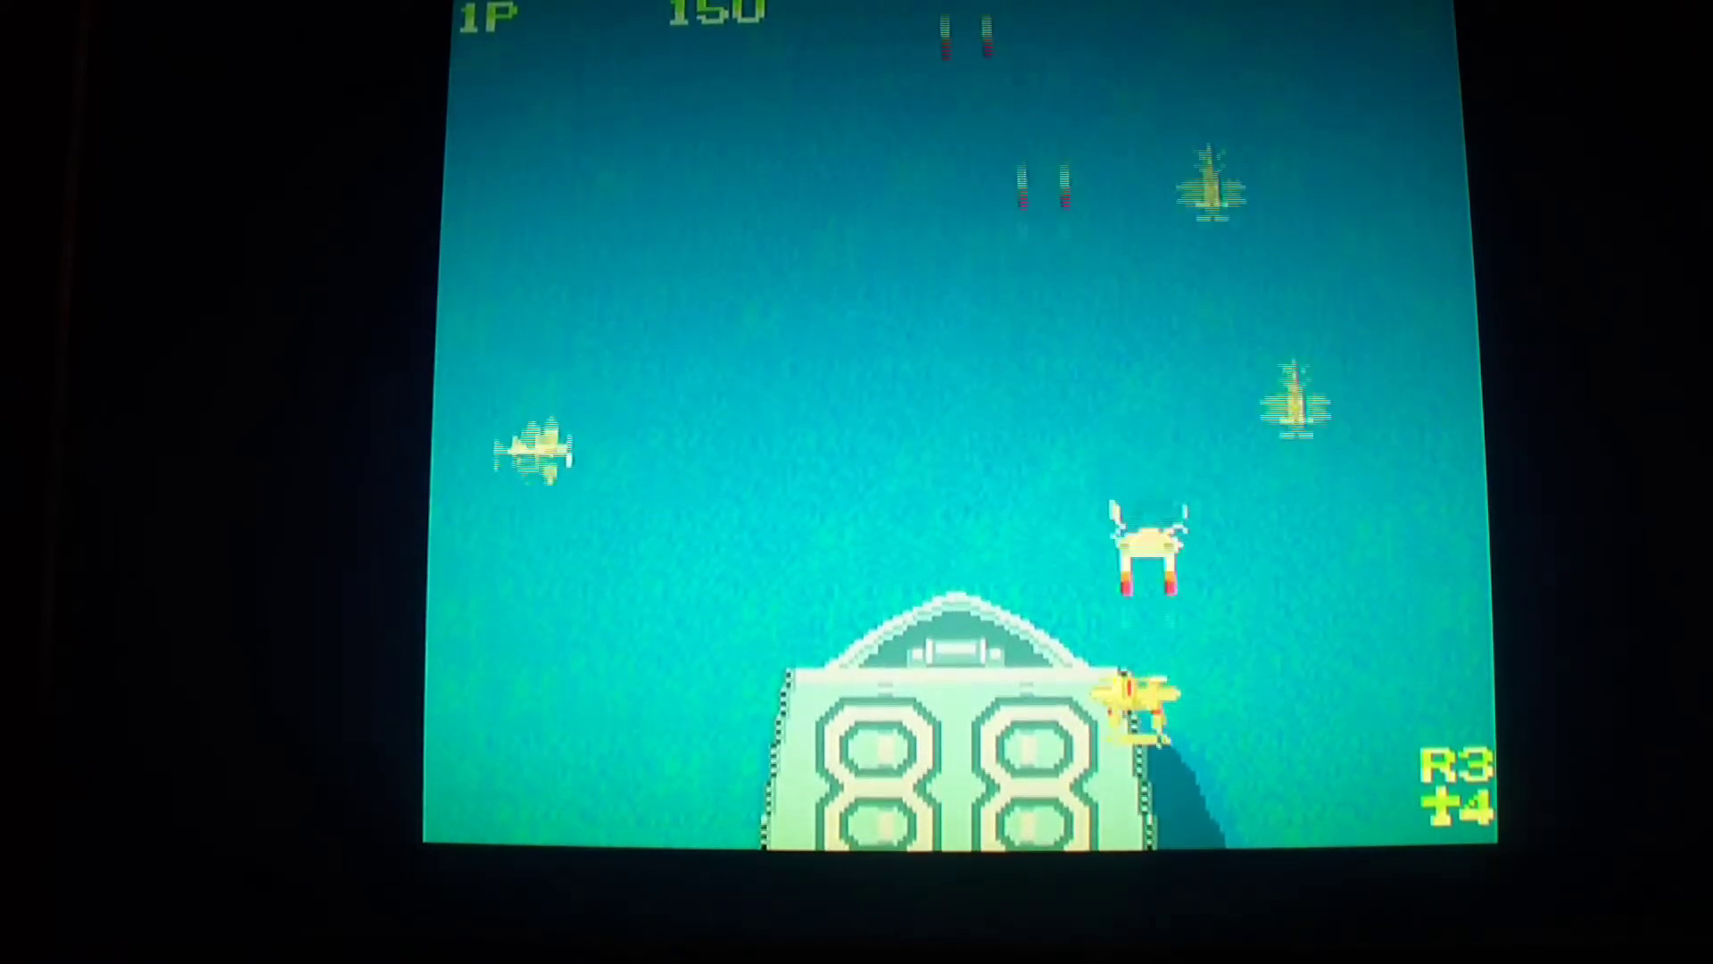
key(ctrl)
key(Left)
key(ctrl)
key(ctrl)
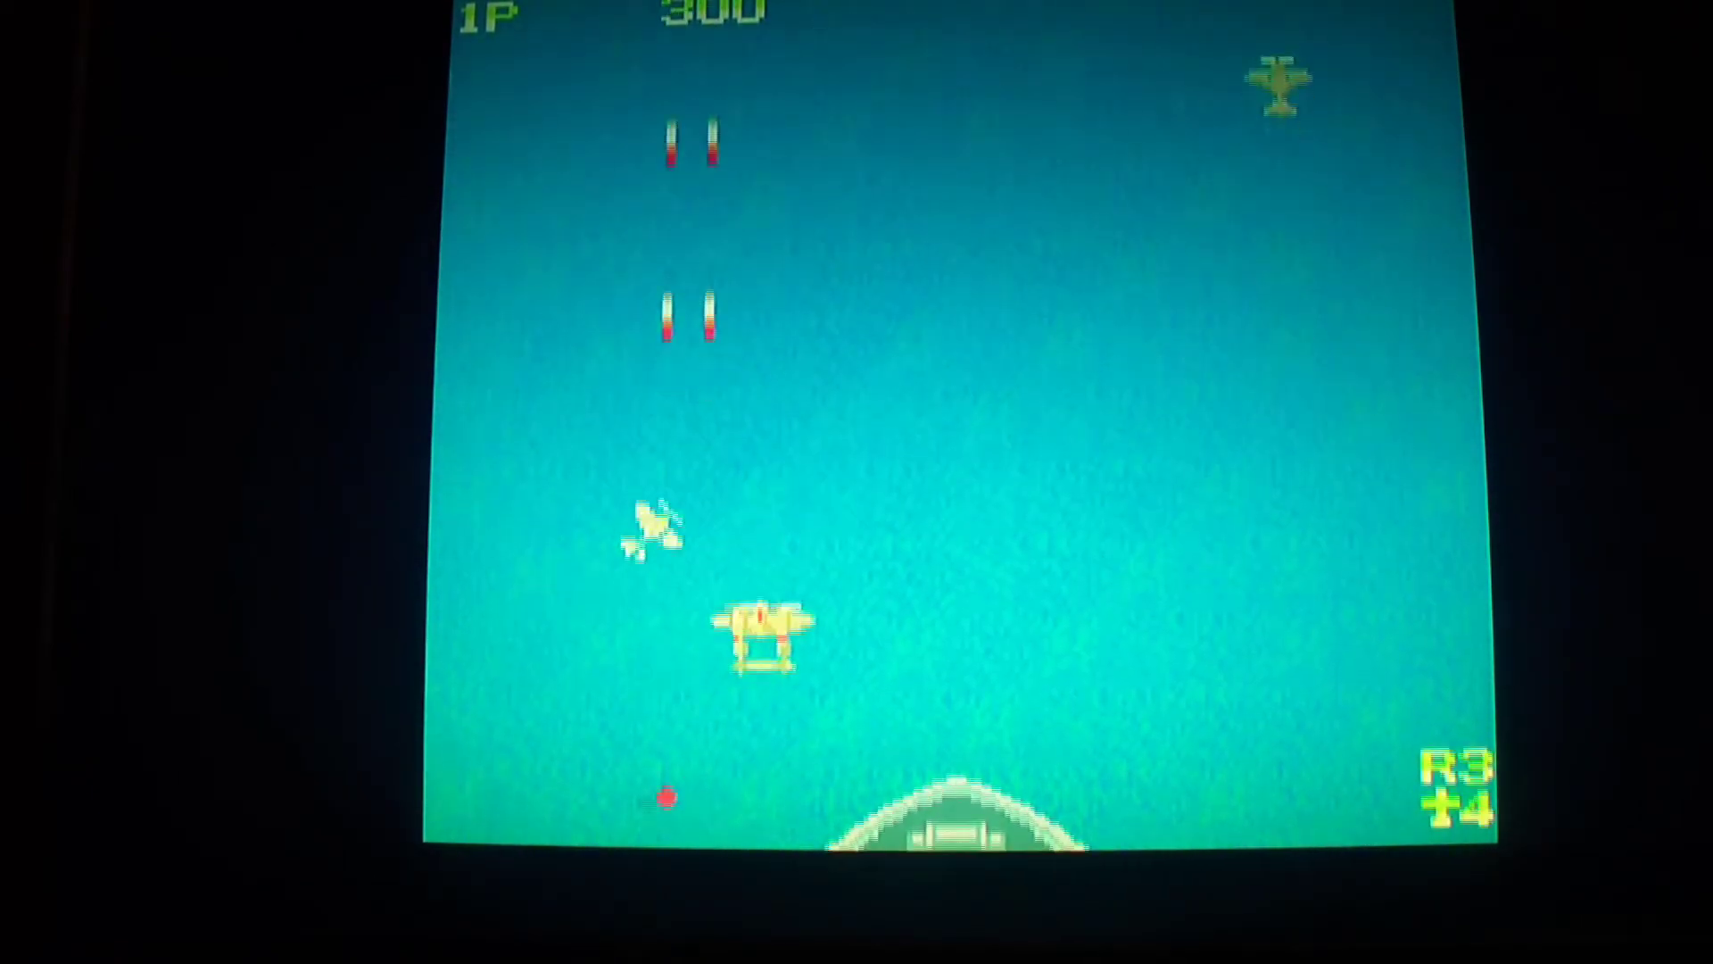
key(Right)
key(Down)
key(ctrl)
key(ctrl)
key(Right)
key(ctrl)
key(Right)
key(ctrl)
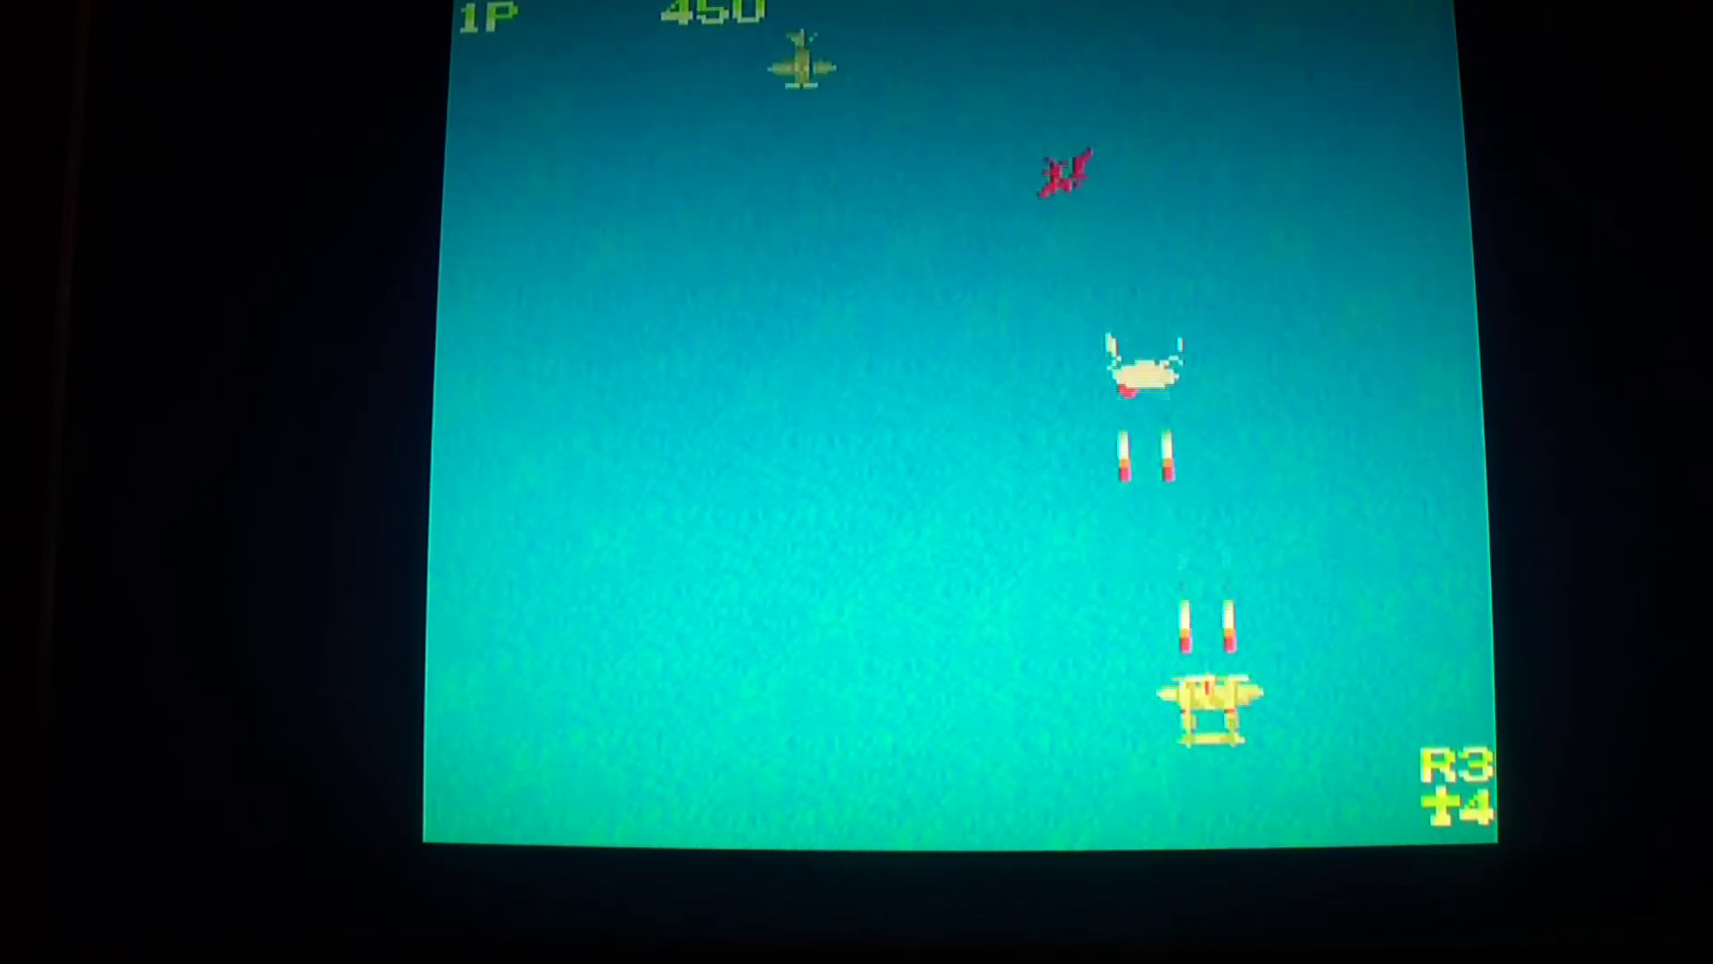
key(Up)
key(ctrl)
key(Left)
key(ctrl)
key(Down)
key(ctrl)
key(Left)
key(ctrl)
key(Right)
key(Down)
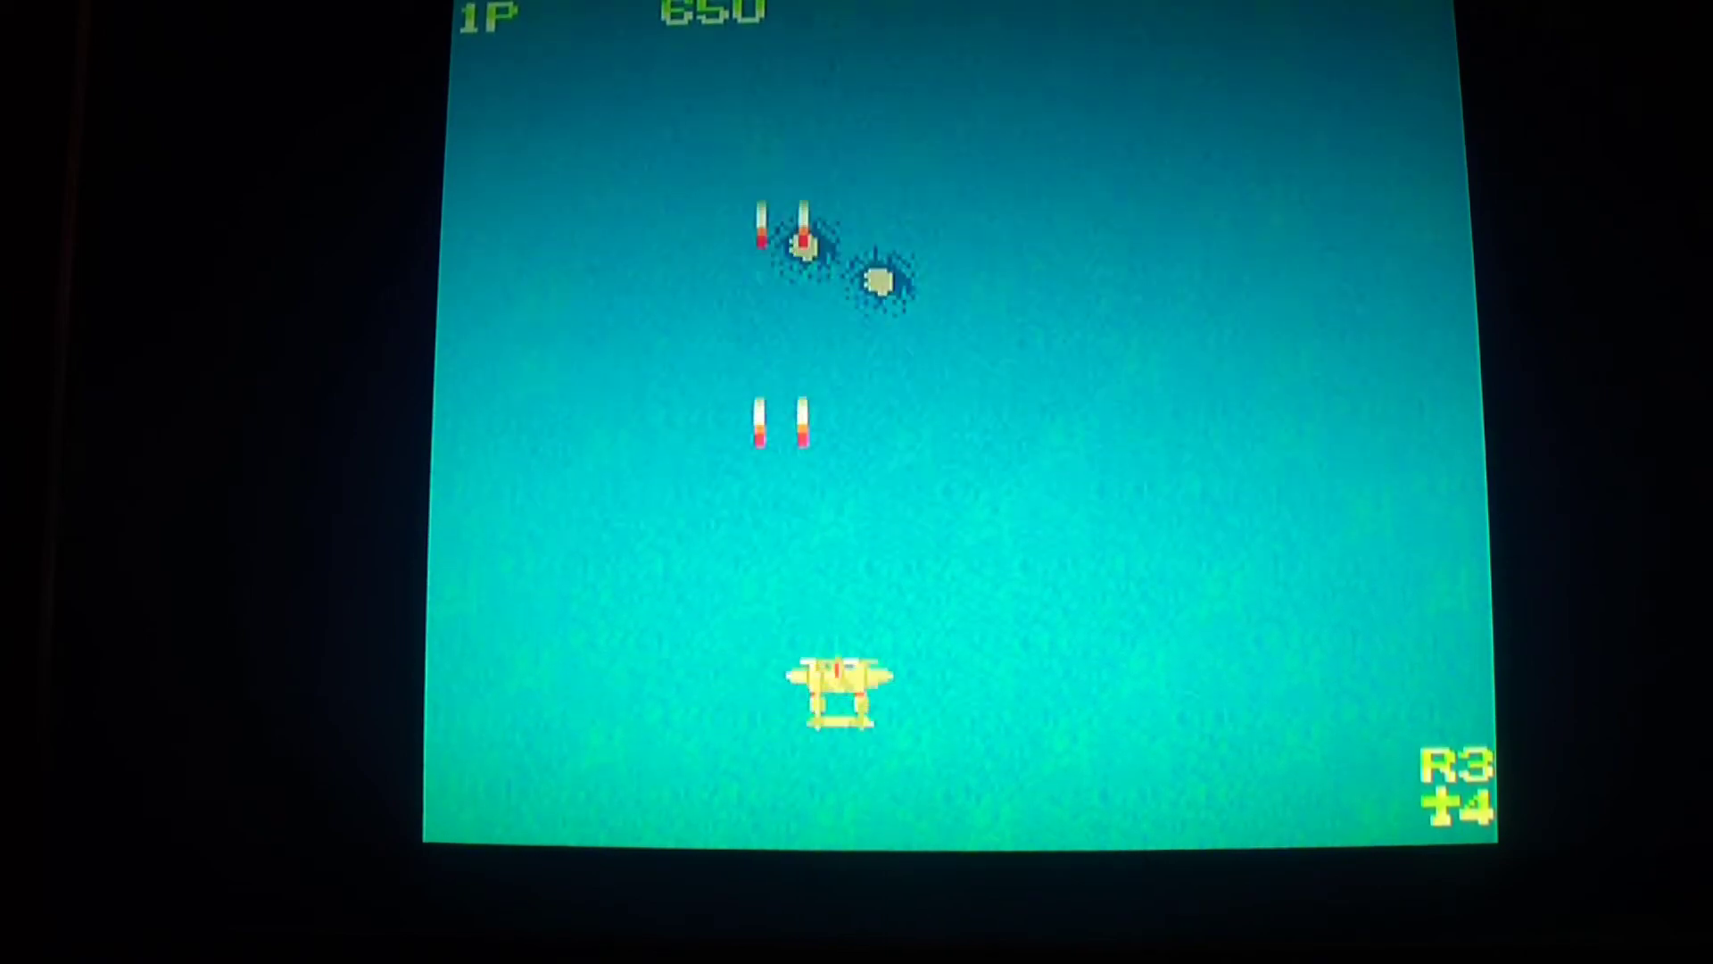
key(Left)
key(ctrl)
key(Left)
key(ctrl)
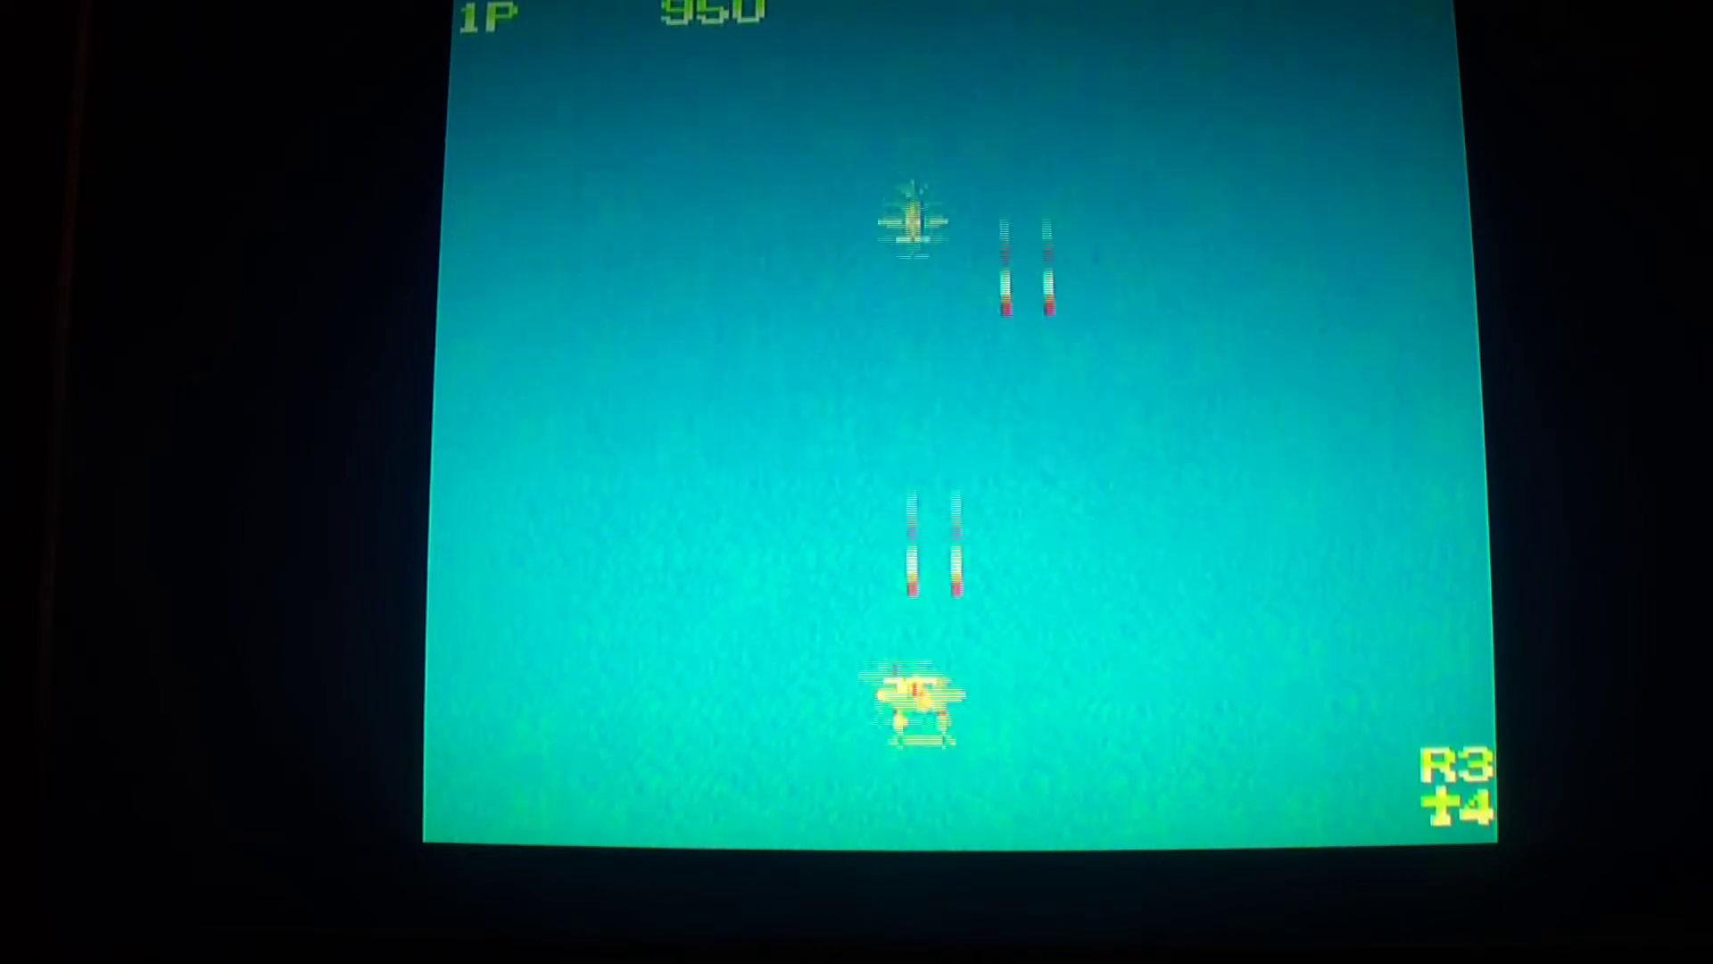
key(Down)
key(ctrl)
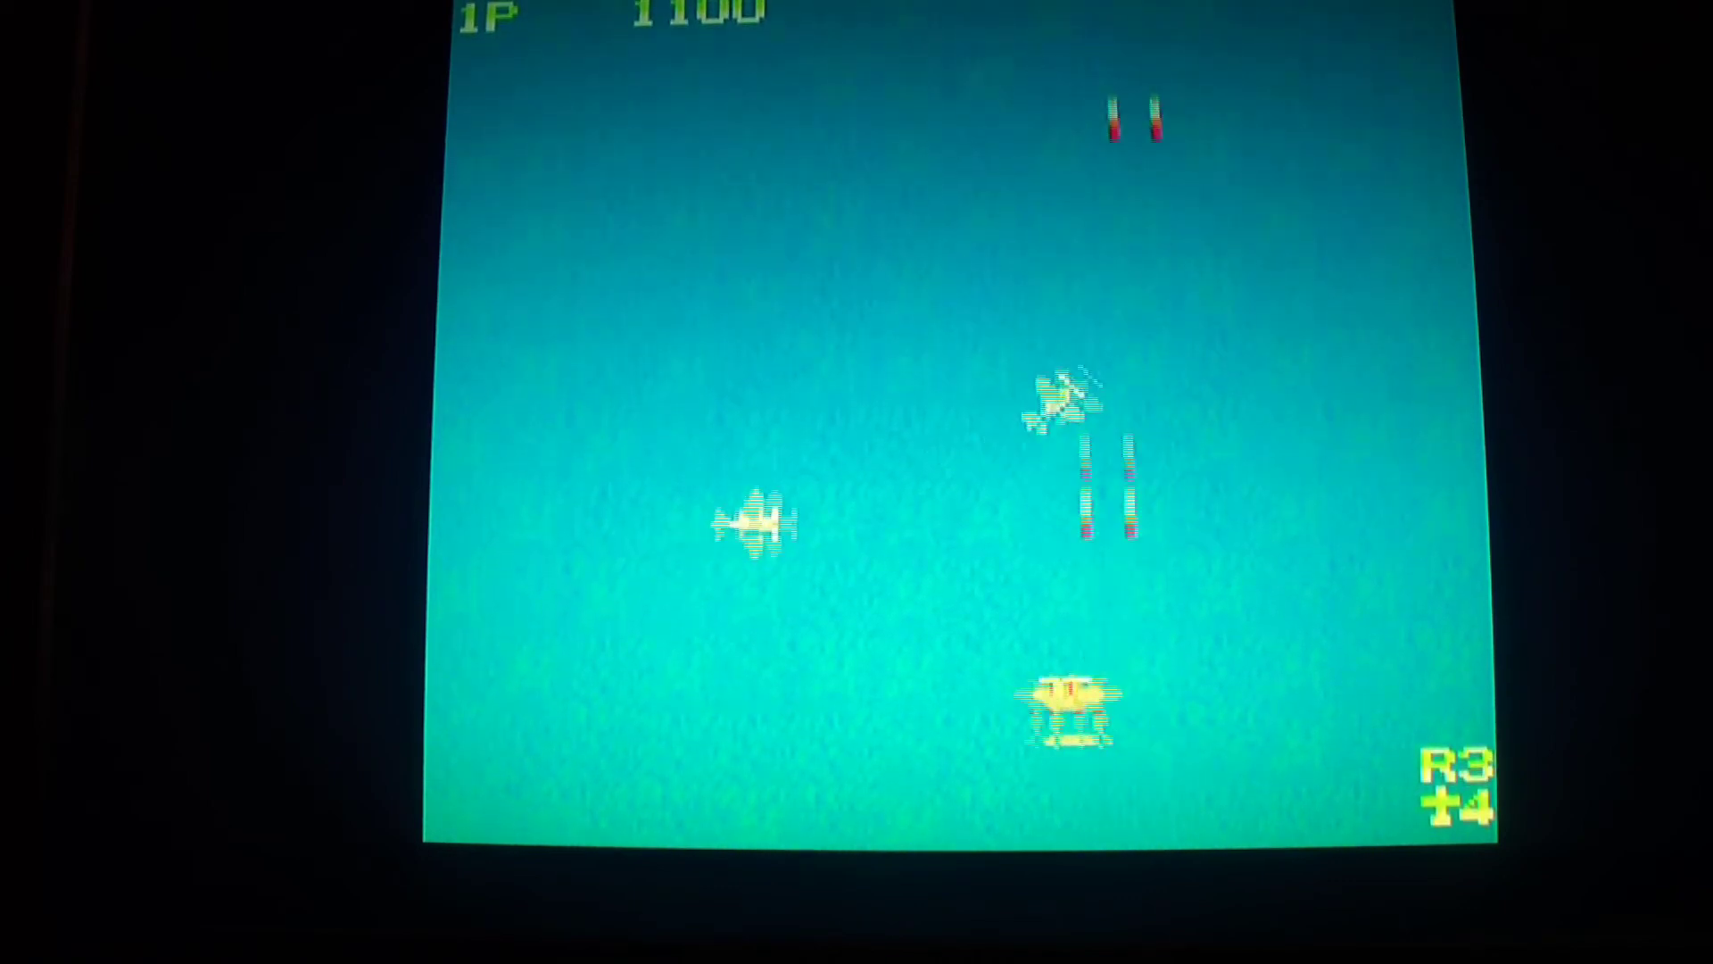
key(Left)
key(ctrl)
key(Right)
key(ctrl)
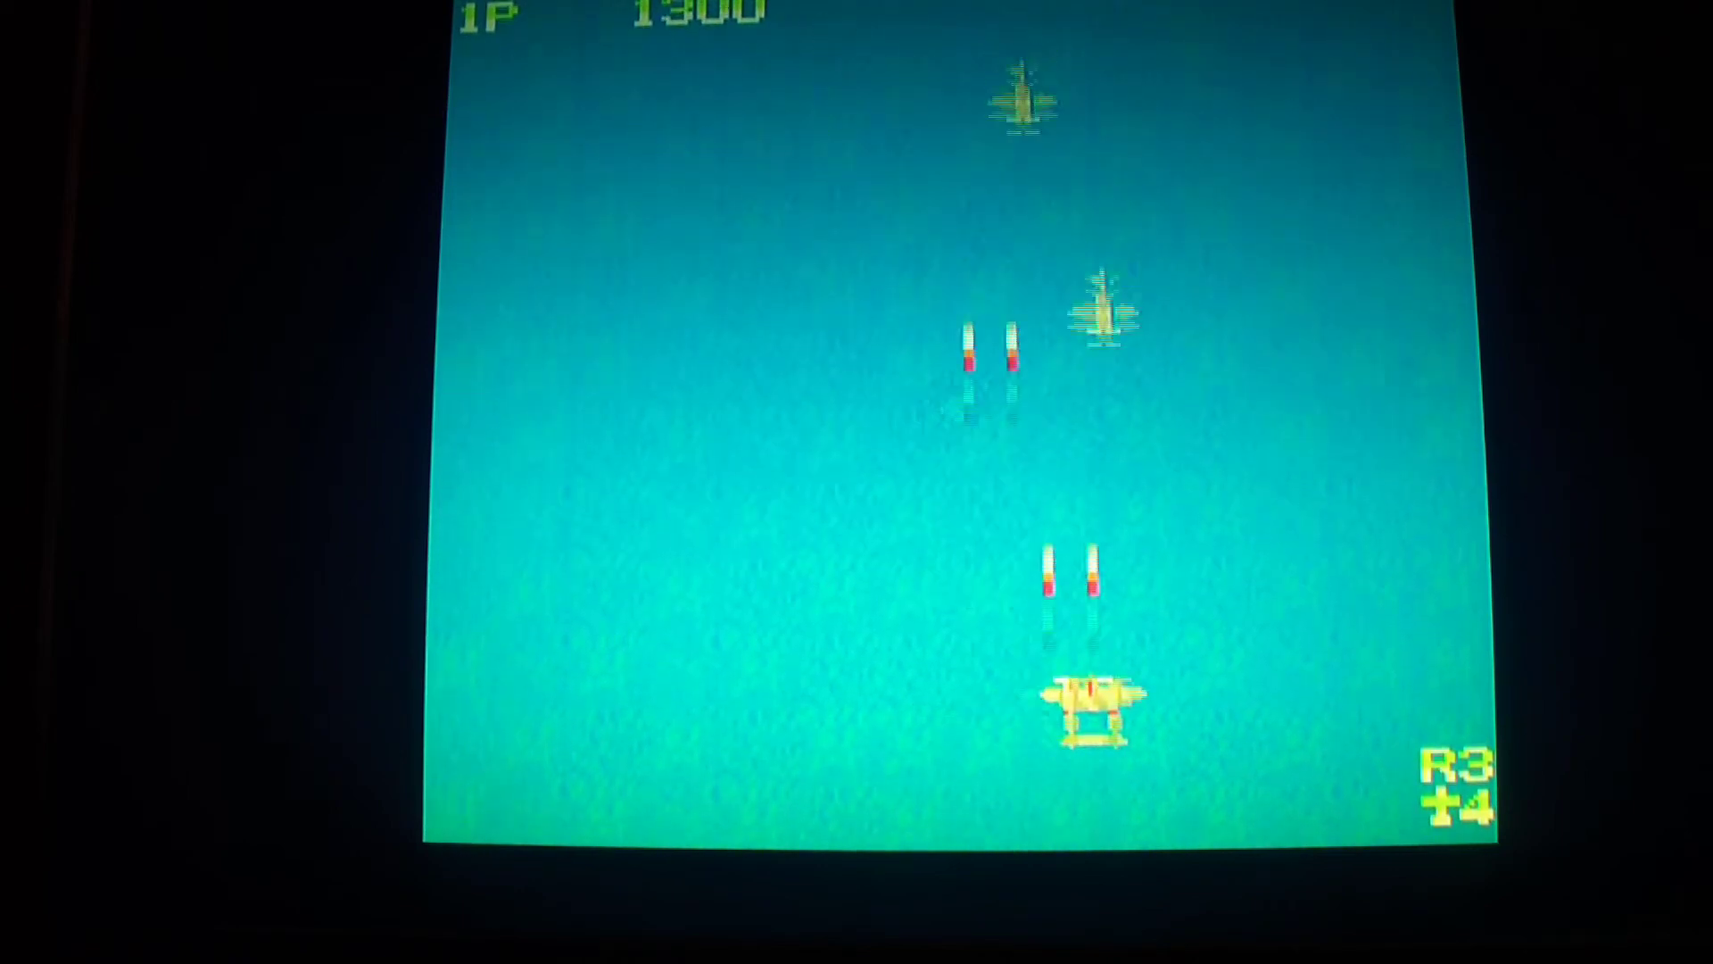